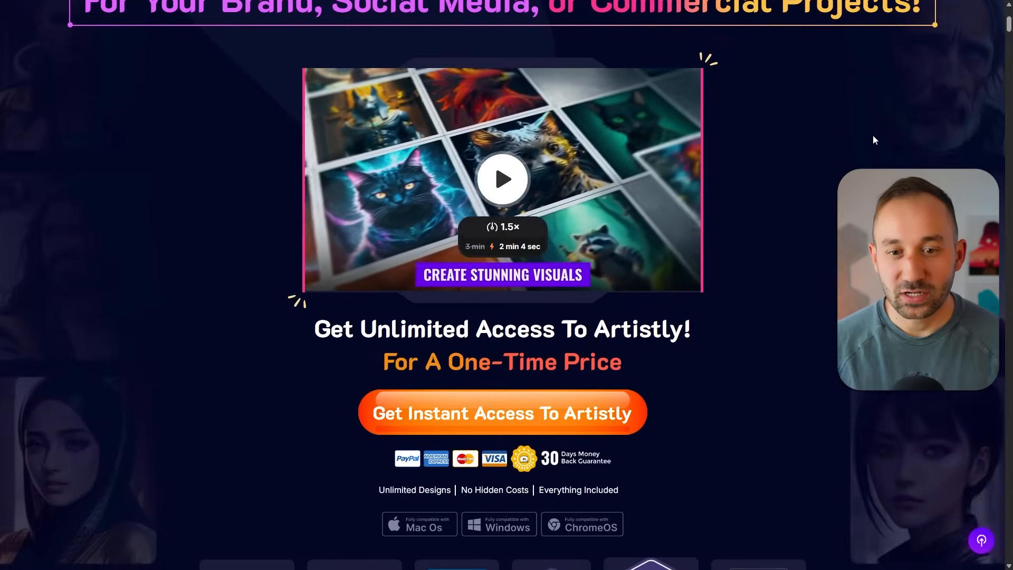
Review the Artistly sales page's feature sections from the Unlimited AI Image Creator through the AI Style Replicator
scroll(707, 293, down, 7)
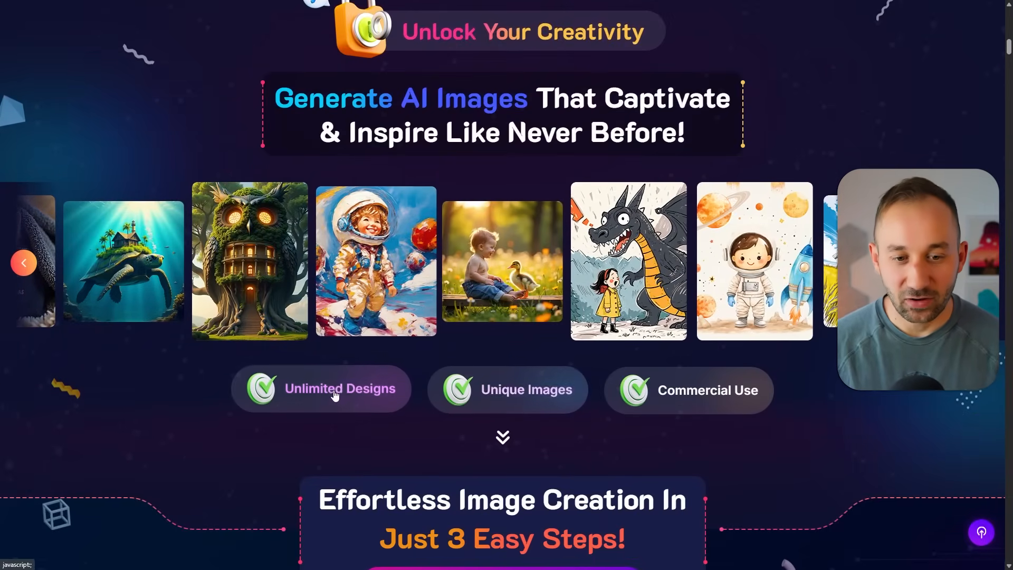
scroll(561, 339, down, 3)
scroll(725, 238, down, 16)
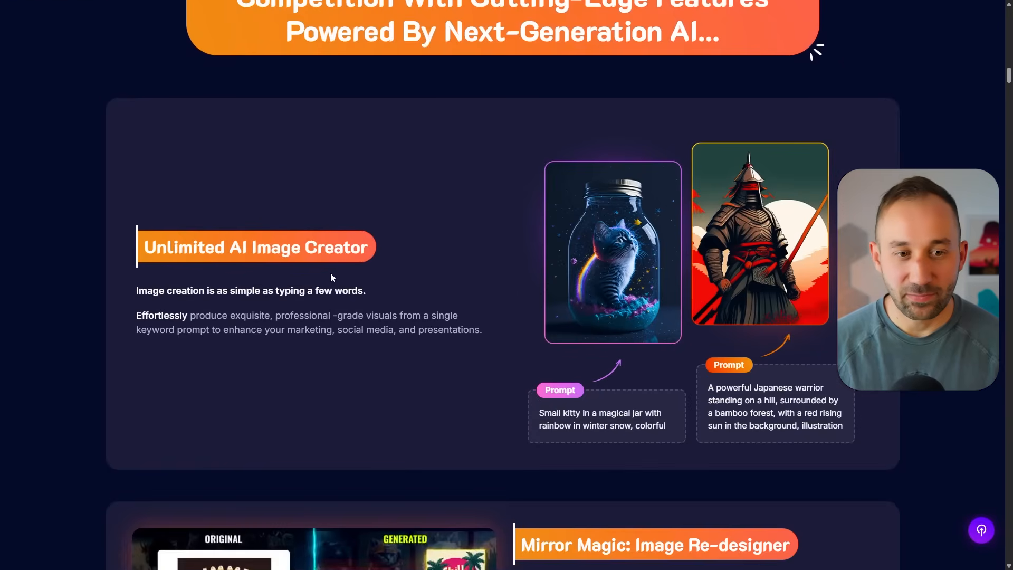
scroll(371, 271, down, 8)
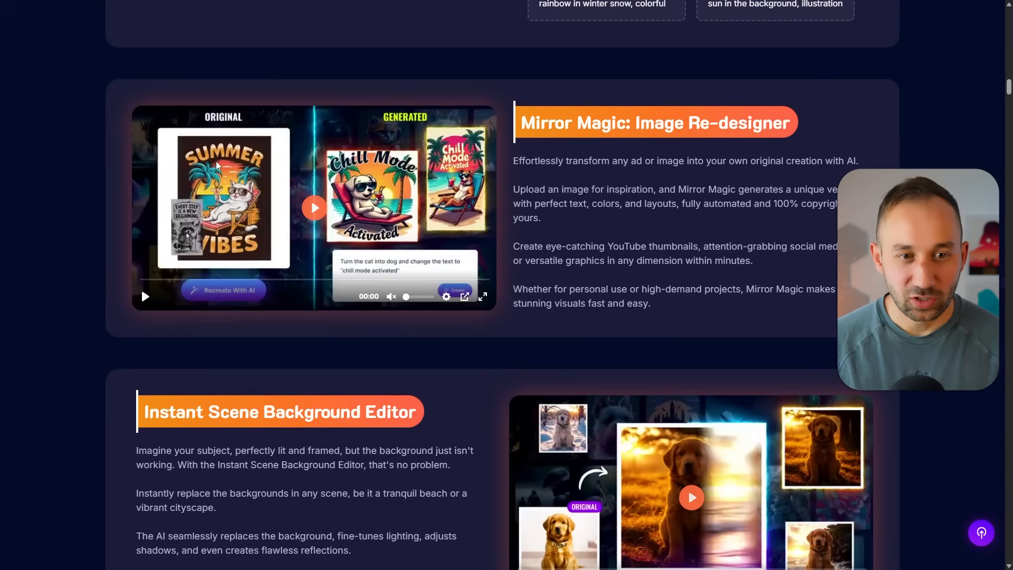
scroll(417, 224, down, 4)
scroll(417, 224, down, 11)
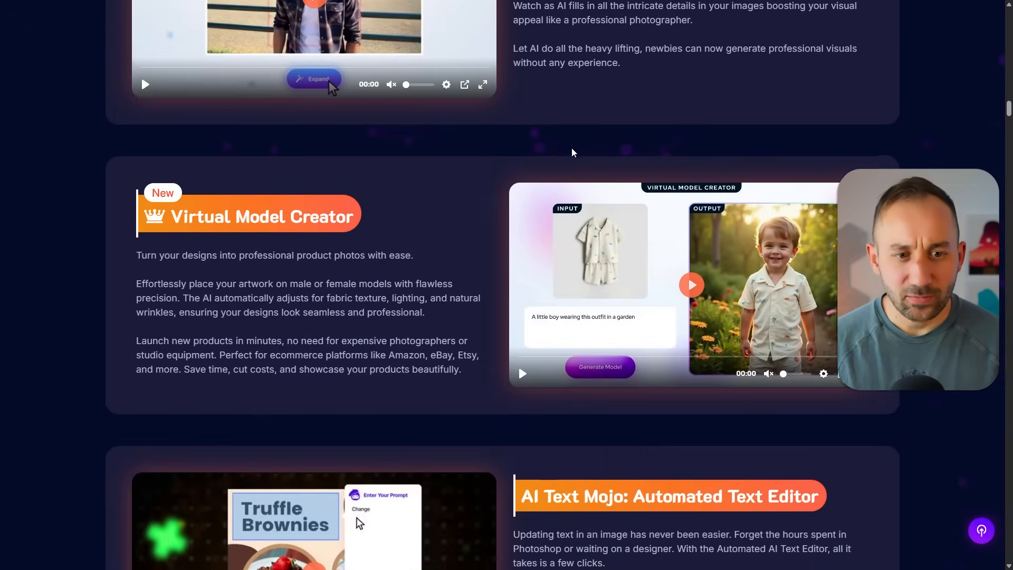
scroll(575, 153, down, 17)
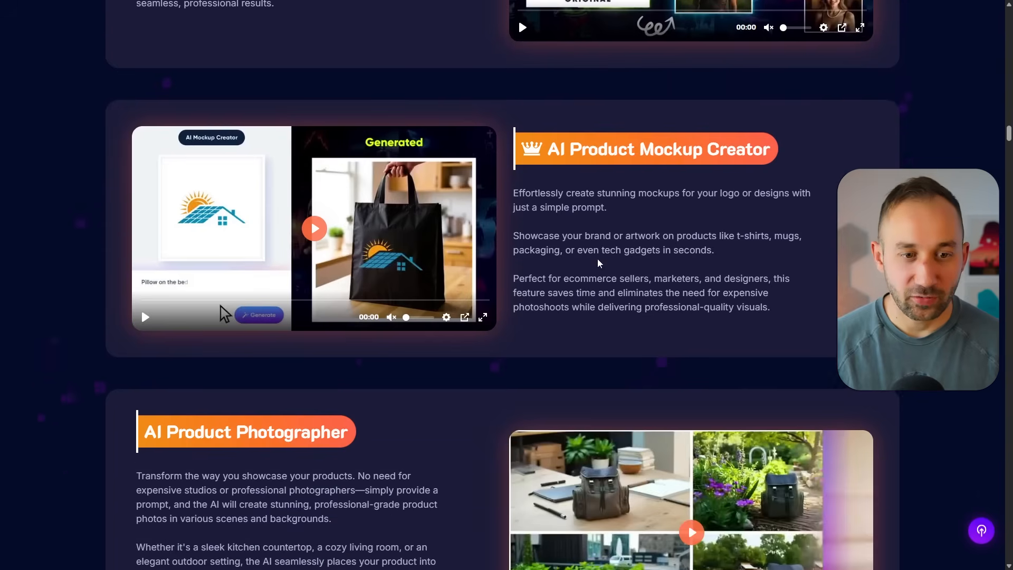
scroll(599, 262, down, 5)
scroll(401, 237, down, 5)
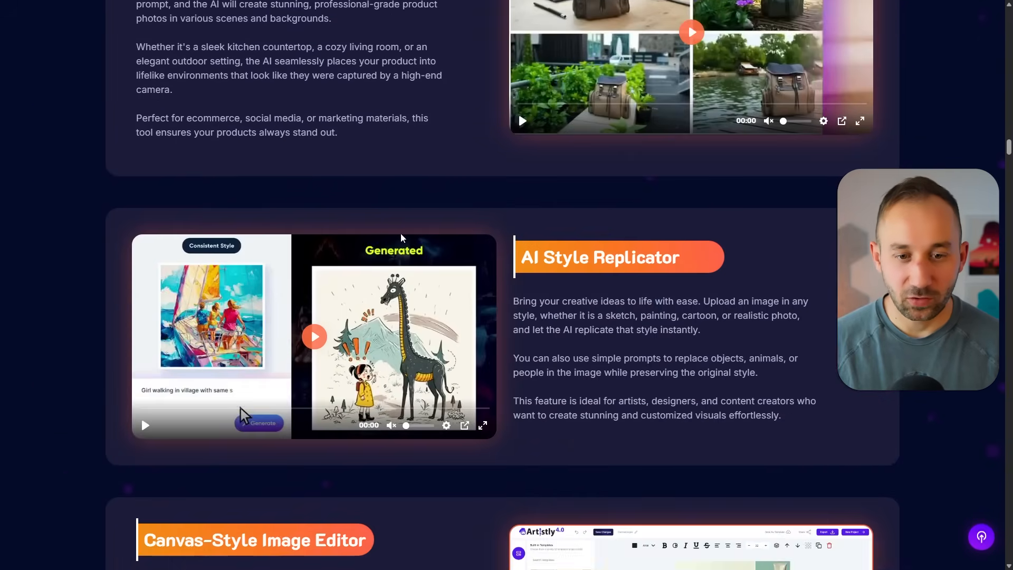
scroll(641, 289, down, 2)
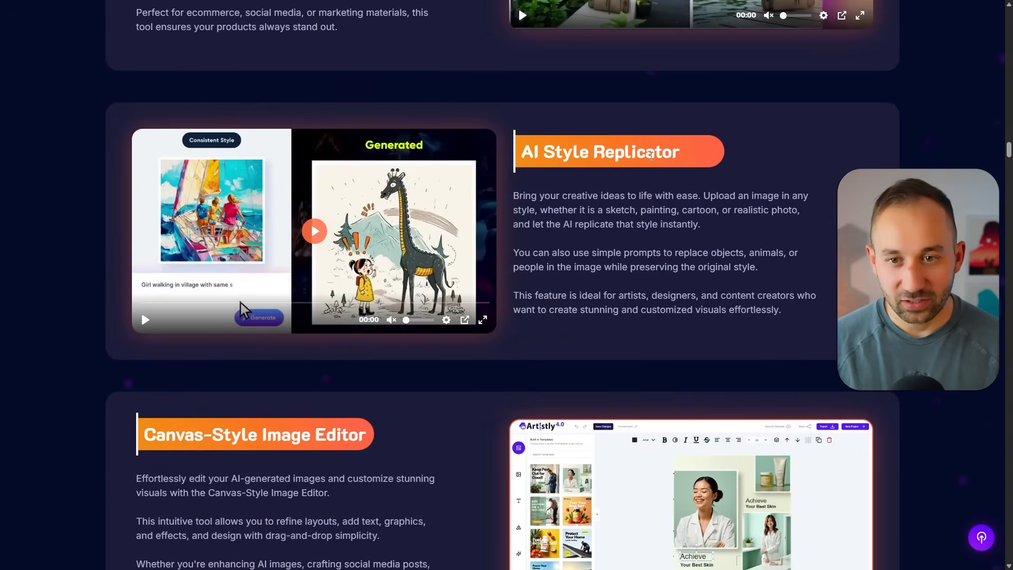
Examine the feature sections from the Canvas-Style Image Editor and Coloring Book Generator through AI Inpainting to Consistent Character
scroll(651, 155, down, 5)
scroll(421, 125, down, 1)
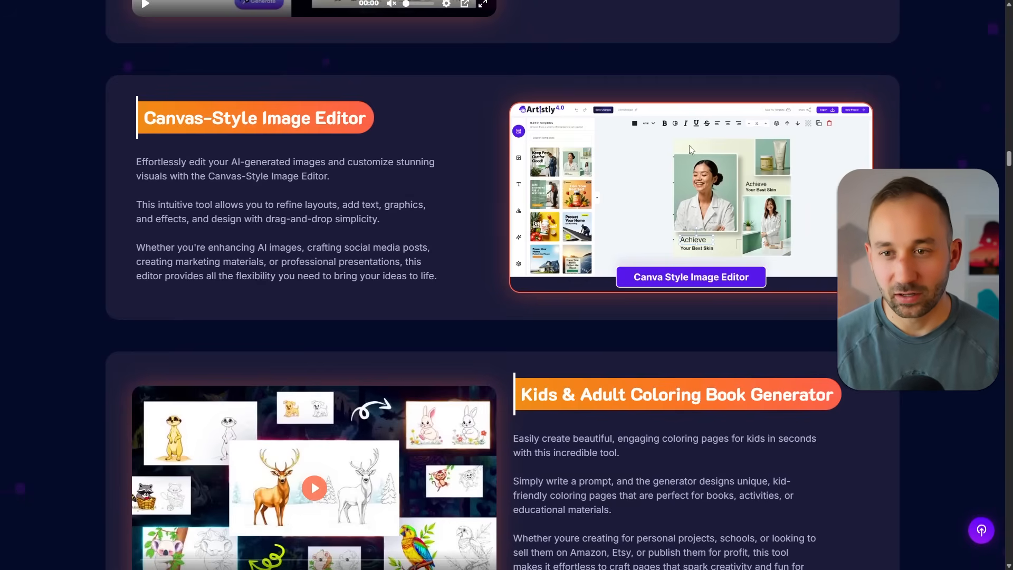
scroll(556, 173, down, 4)
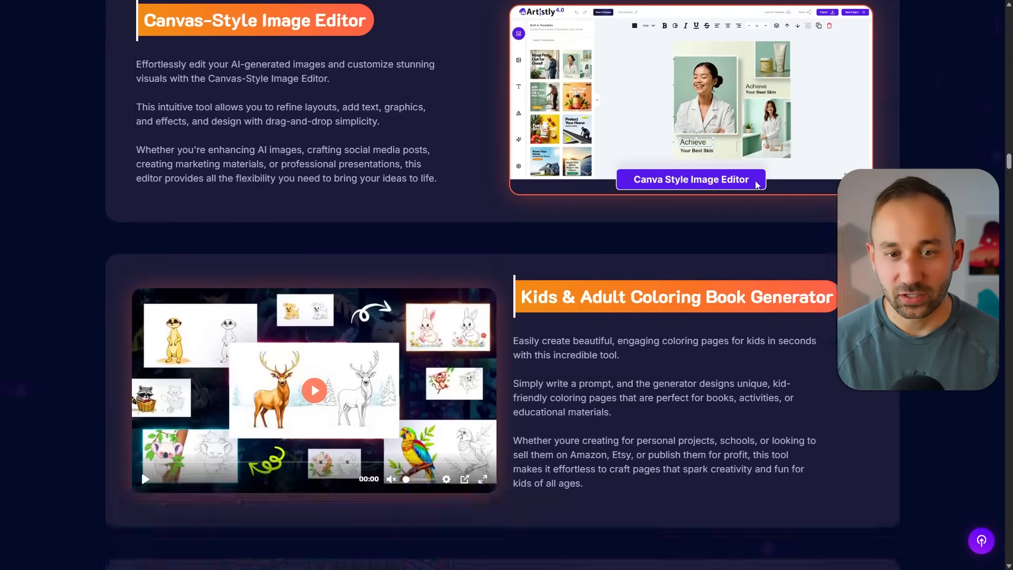
drag(581, 185, 825, 188)
click(798, 273)
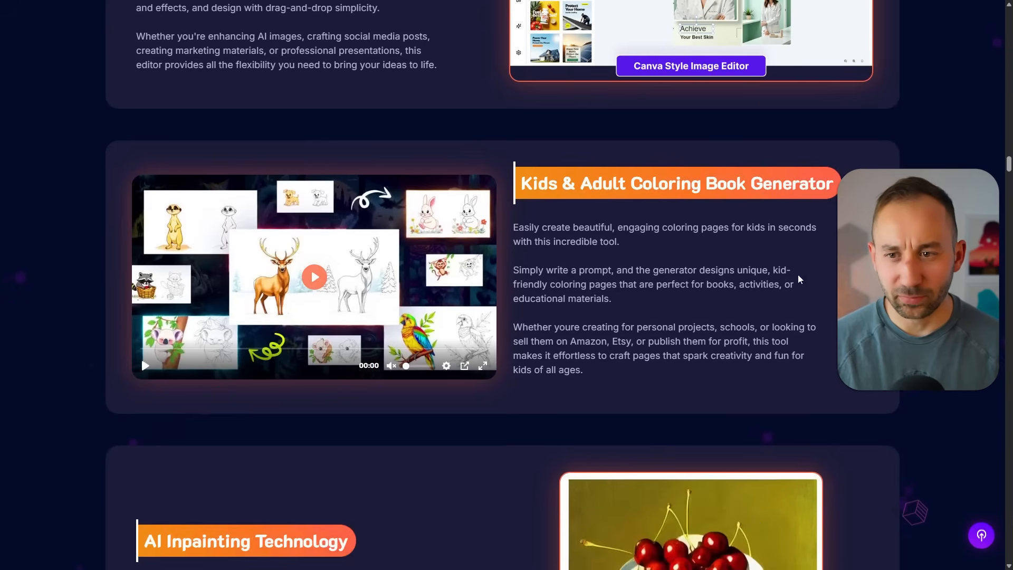
scroll(787, 277, down, 7)
scroll(609, 191, down, 4)
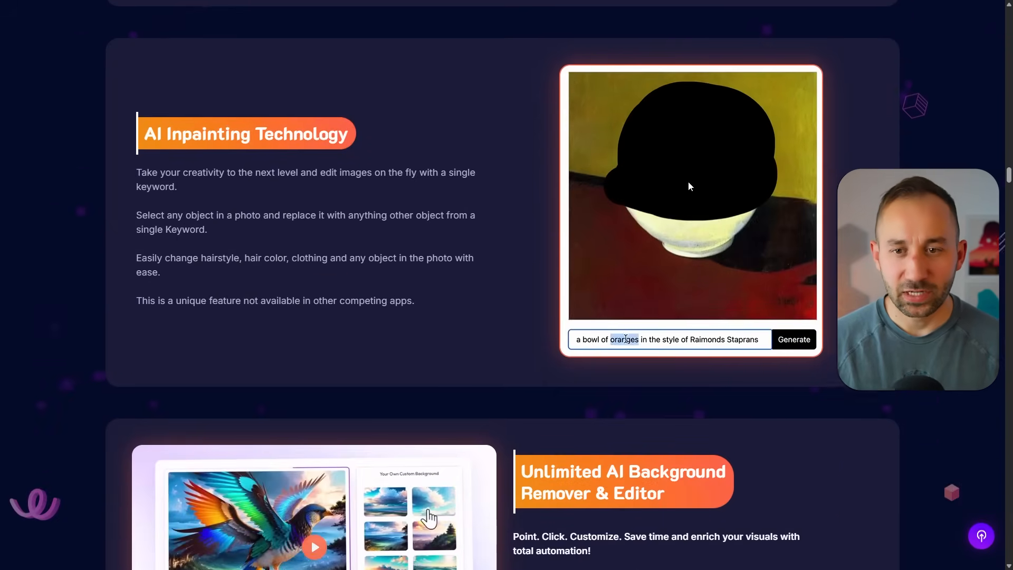
scroll(609, 191, down, 3)
scroll(609, 191, down, 11)
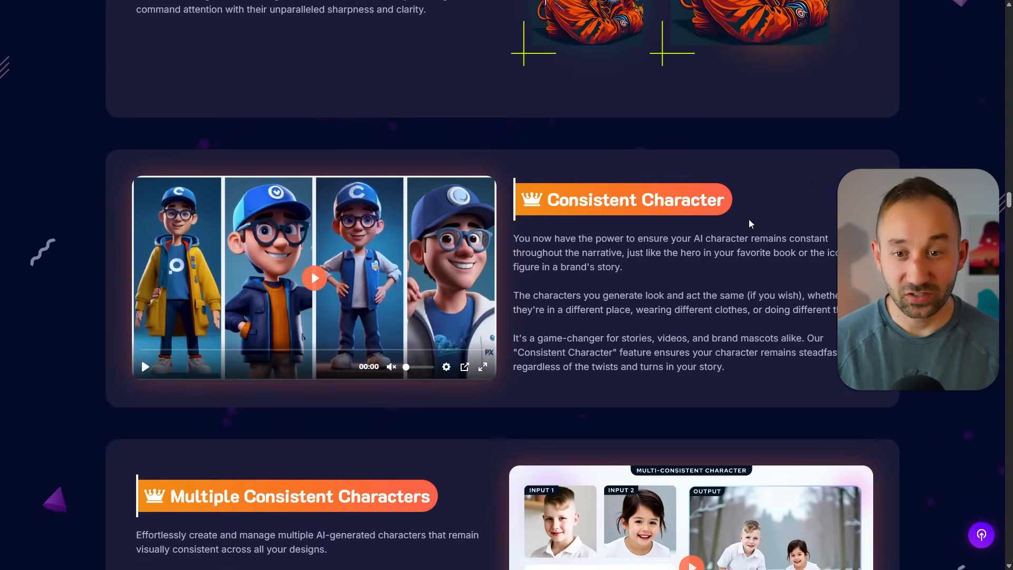
Look through the premium feature sections, from Perfect Text in AI Images and AI Logo Maker through AI Book Covers and Pet Portraits Creator
scroll(759, 226, down, 20)
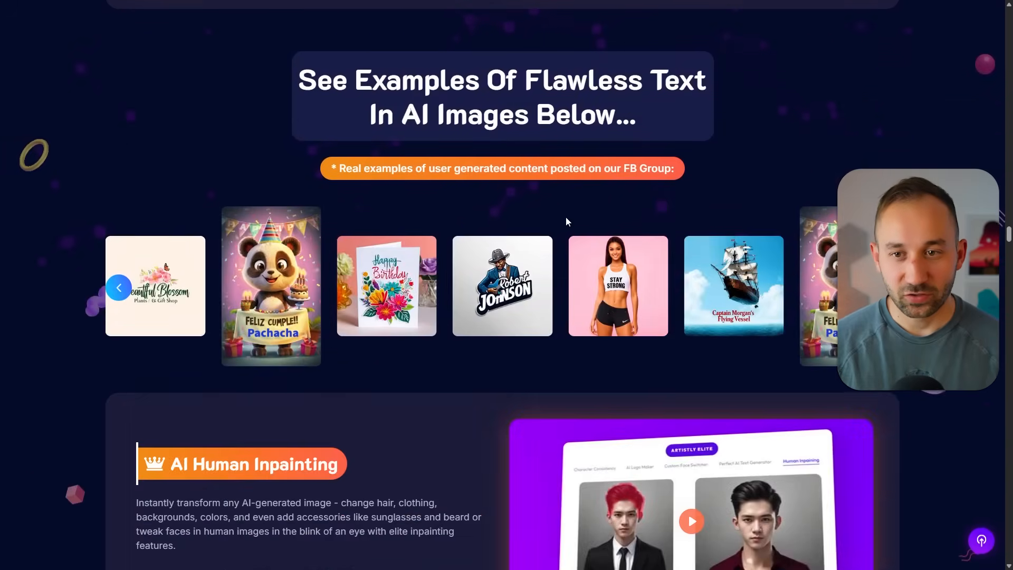
scroll(561, 210, up, 7)
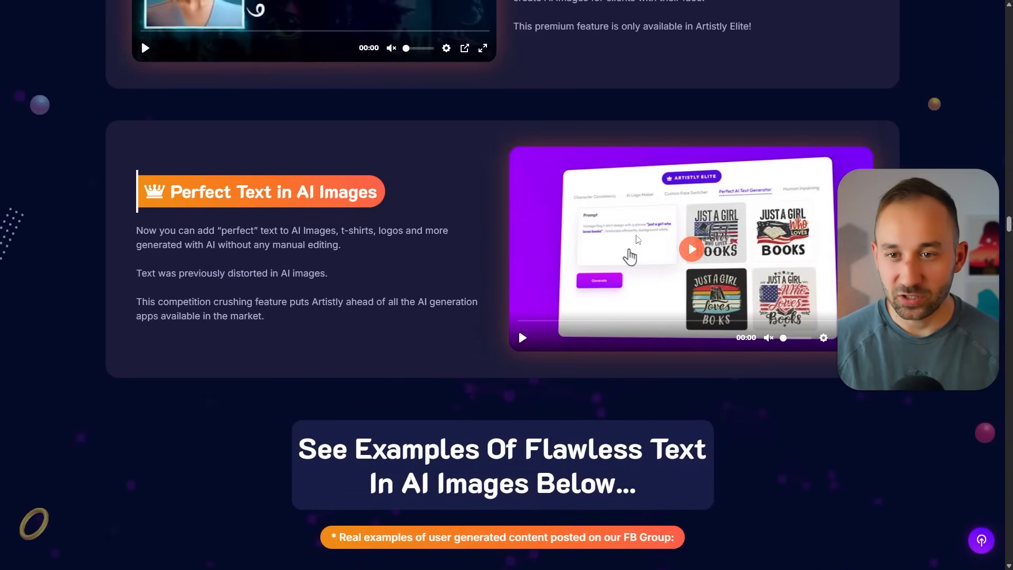
scroll(654, 282, down, 17)
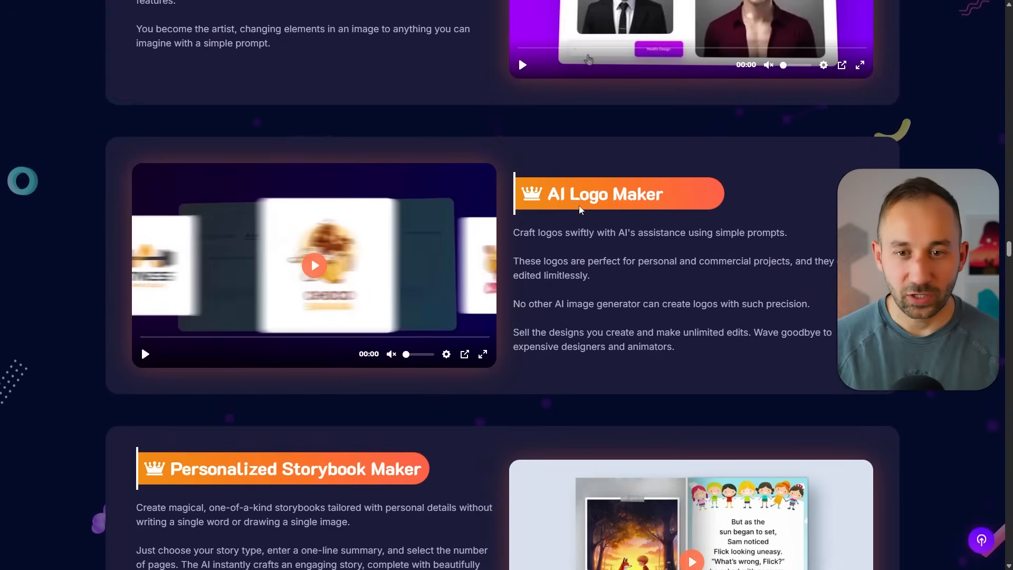
scroll(581, 210, down, 20)
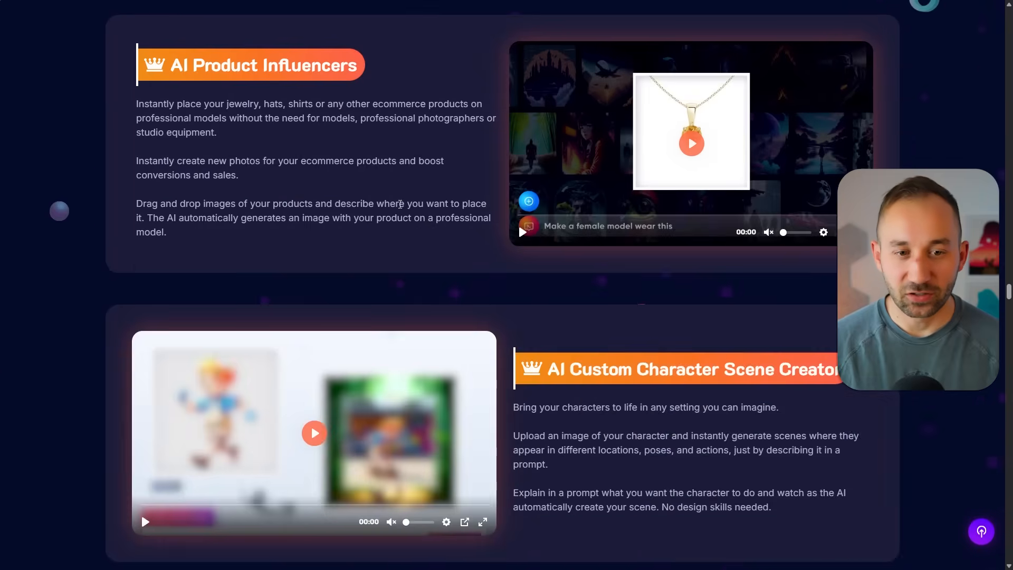
scroll(529, 188, down, 8)
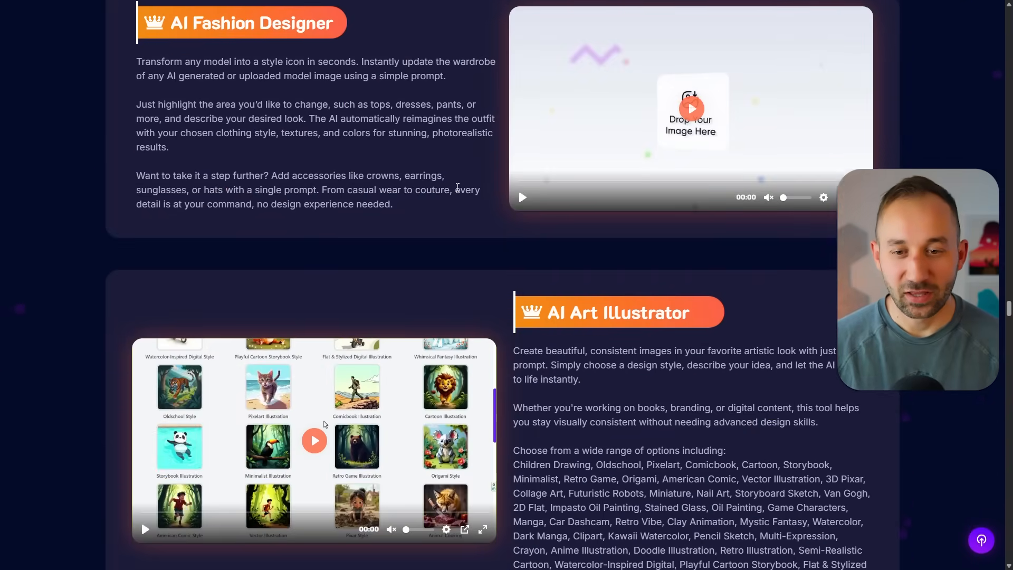
scroll(460, 192, down, 3)
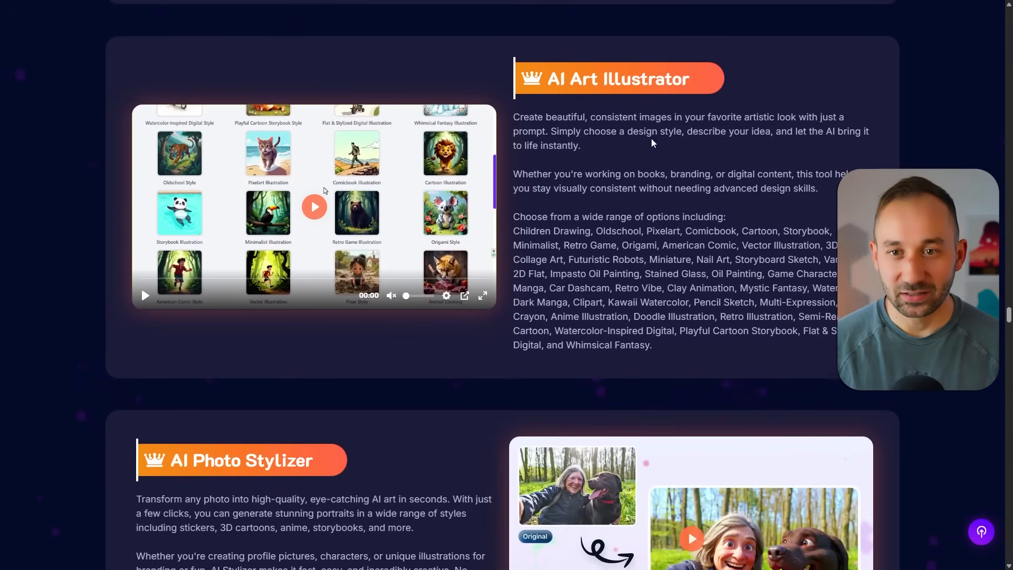
scroll(606, 158, down, 9)
scroll(627, 222, down, 5)
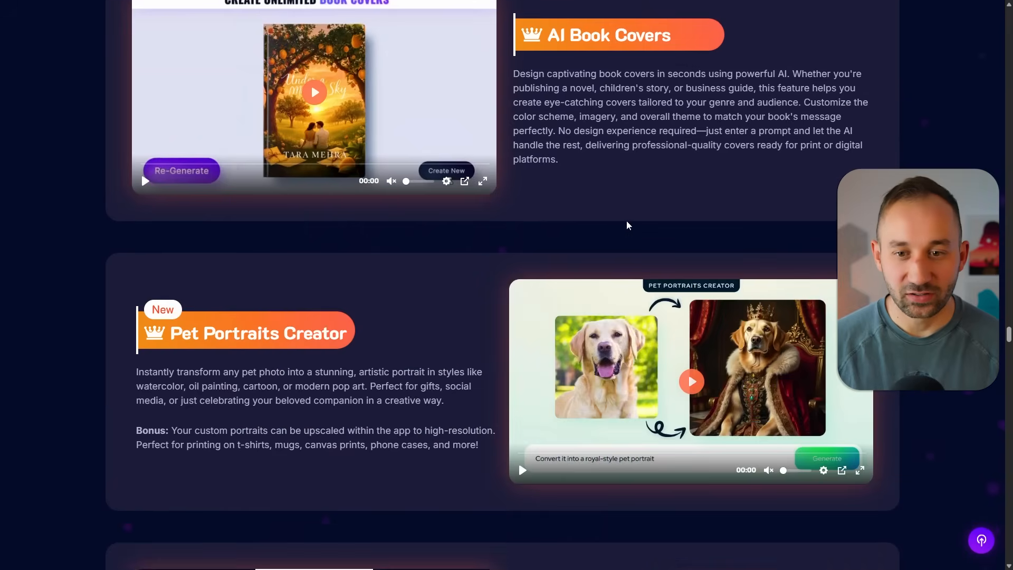
scroll(580, 121, down, 4)
scroll(405, 159, down, 1)
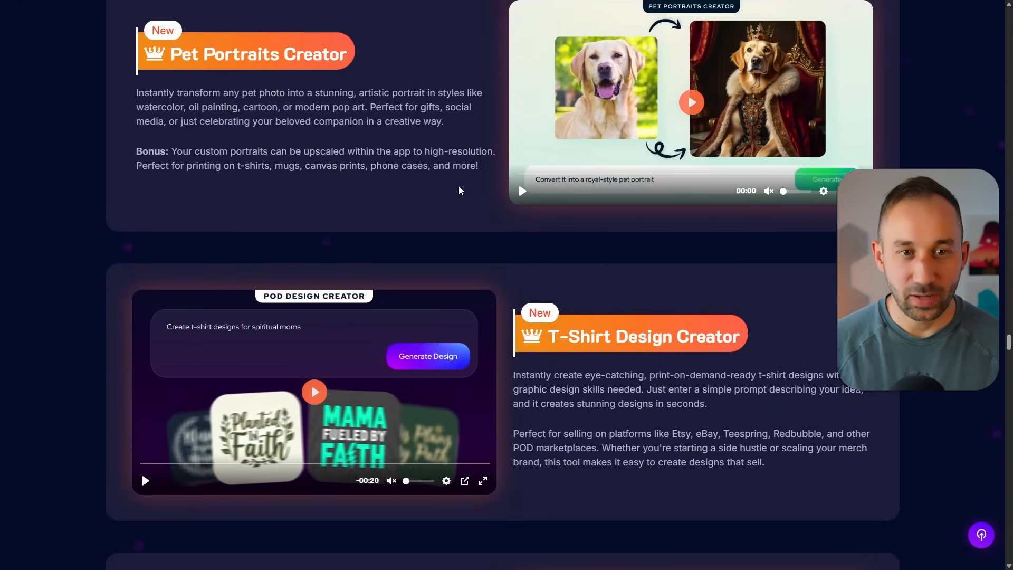
Play the T-Shirt Design Creator demo video and look over the neighbouring Pet Portraits Creator and AI Thumbnail Maker sections
scroll(465, 179, up, 3)
scroll(532, 202, down, 6)
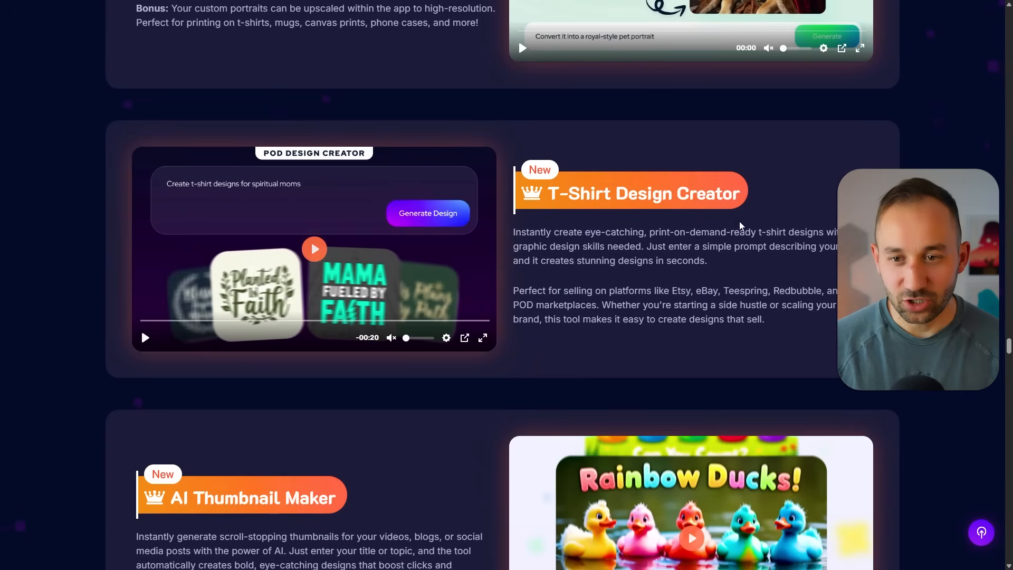
scroll(581, 253, up, 1)
click(315, 303)
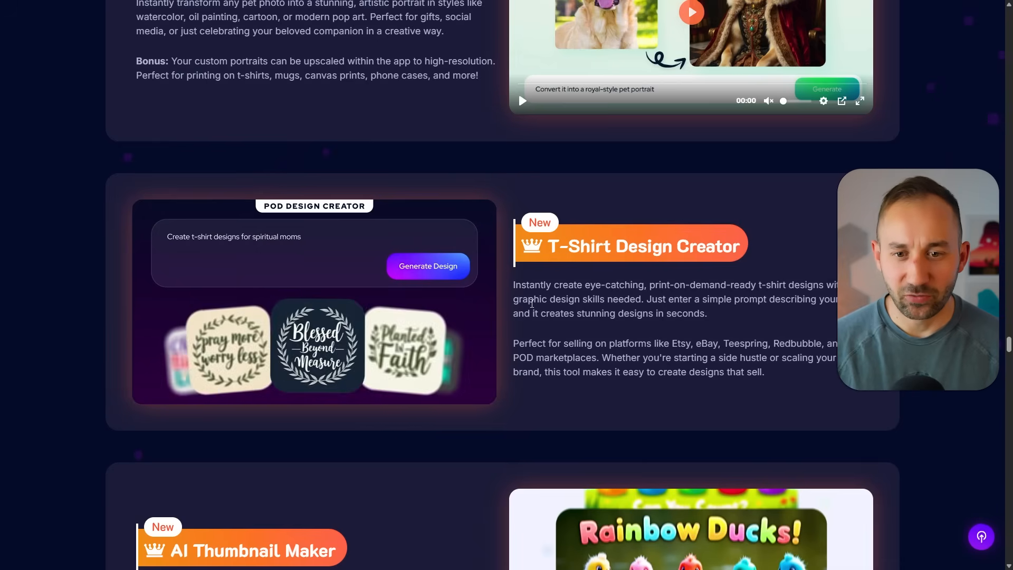
scroll(666, 300, down, 2)
scroll(664, 300, down, 6)
scroll(502, 203, up, 5)
scroll(502, 202, up, 4)
scroll(369, 369, up, 2)
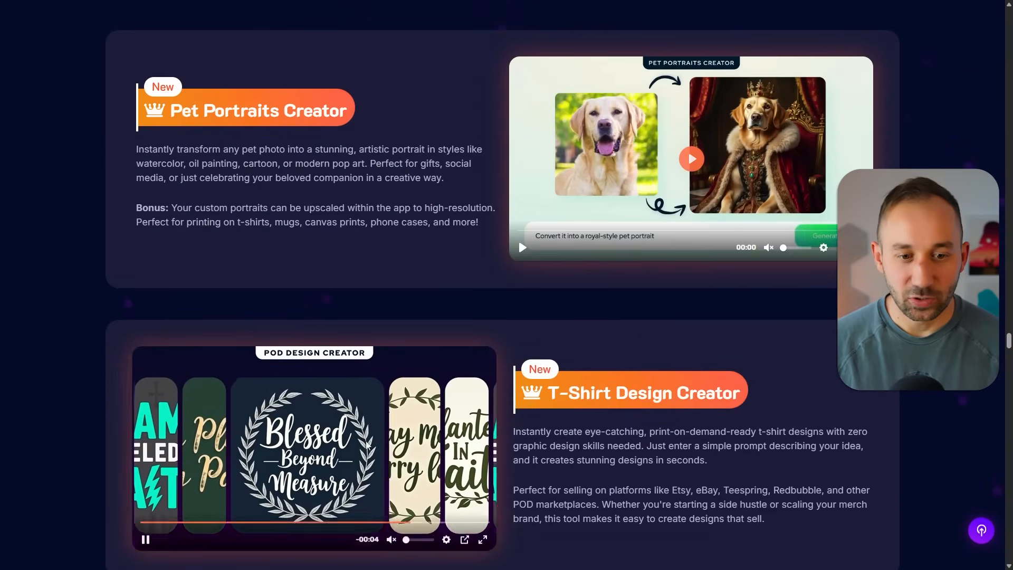
scroll(340, 442, down, 1)
scroll(527, 317, up, 2)
scroll(583, 271, up, 5)
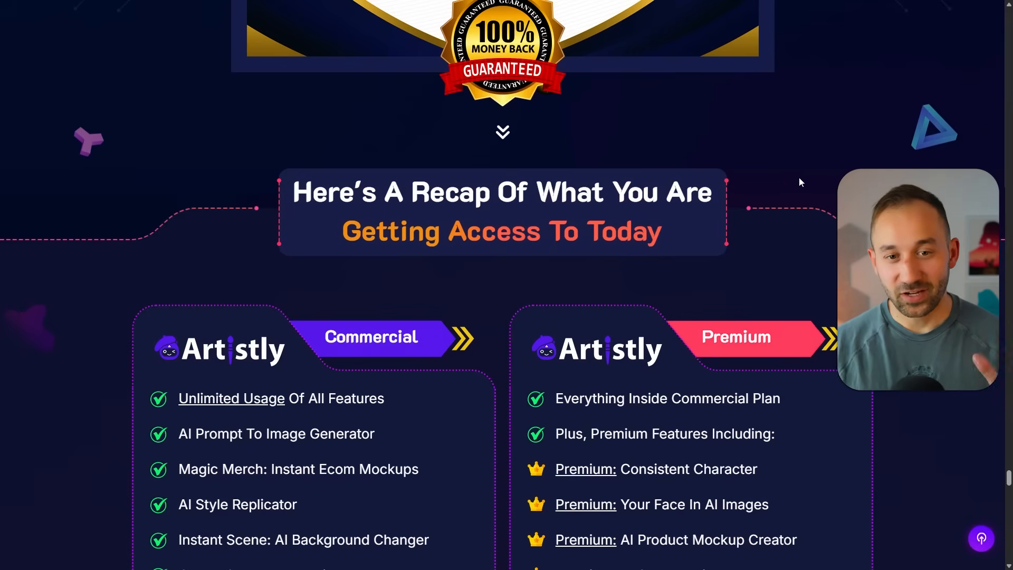
Compare the feature lists and one-time prices of the Commercial and Premium plans in the access recap
scroll(799, 182, down, 2)
scroll(249, 191, down, 2)
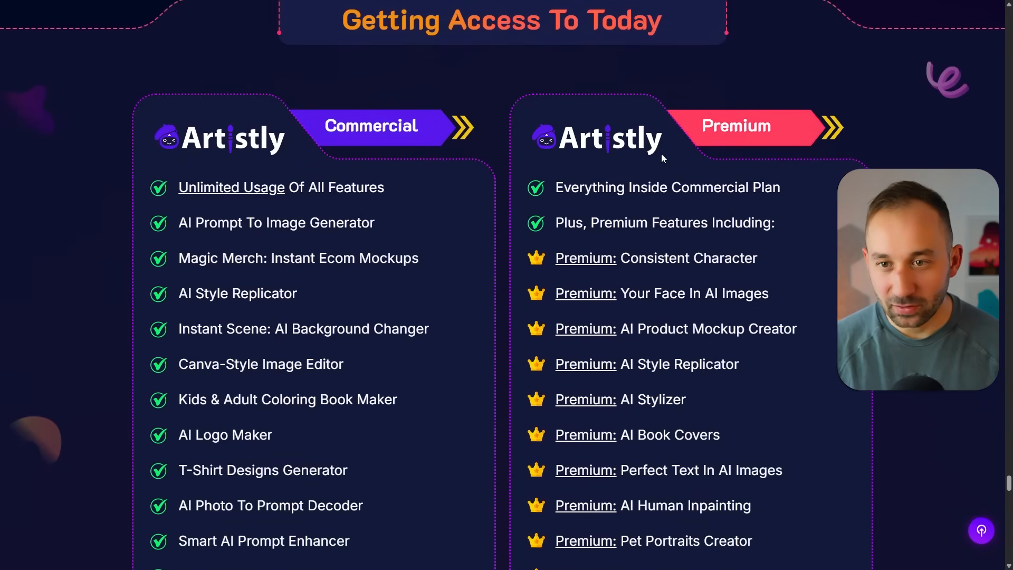
scroll(630, 228, down, 9)
scroll(464, 237, down, 9)
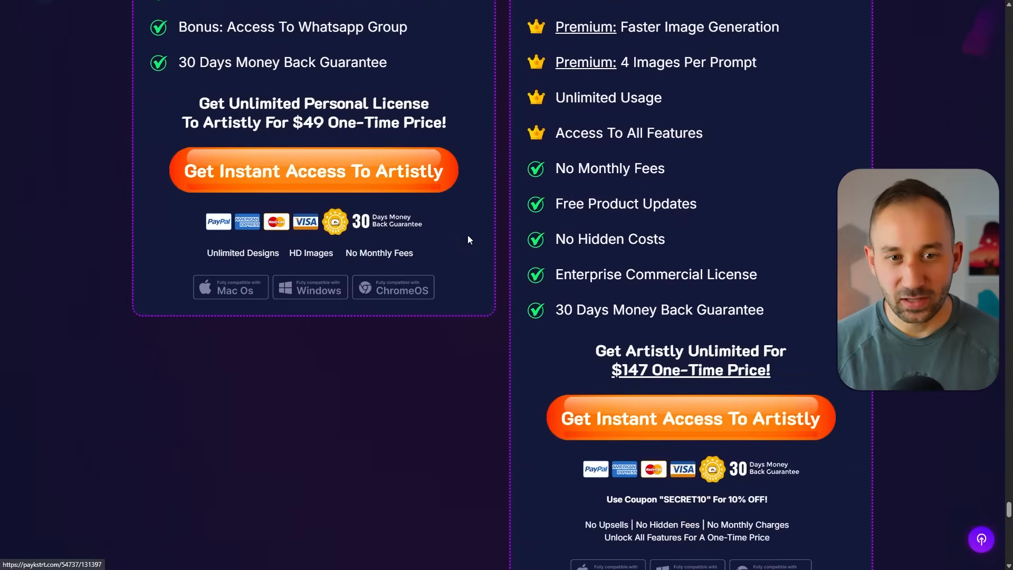
scroll(468, 238, up, 2)
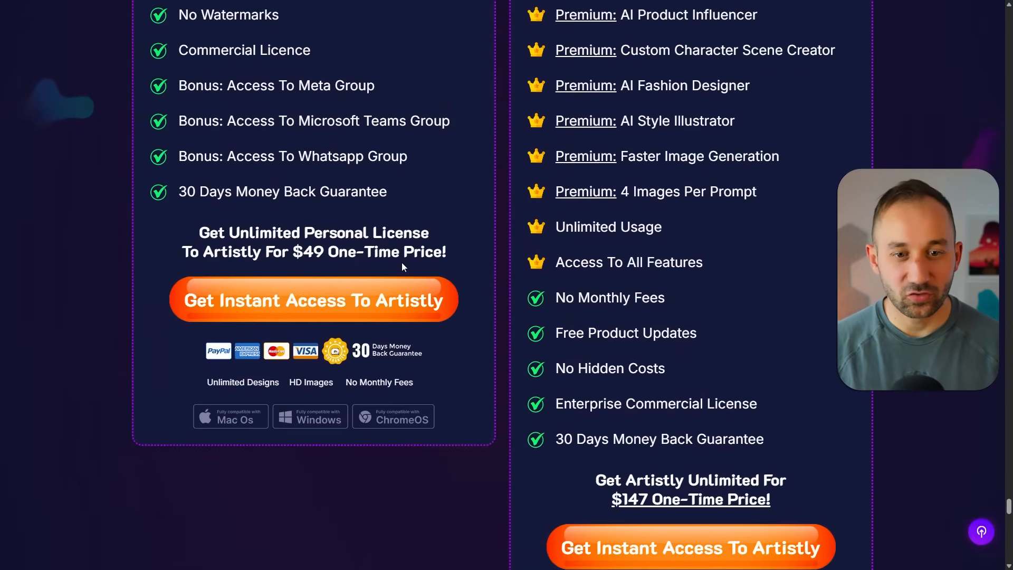
scroll(678, 378, down, 2)
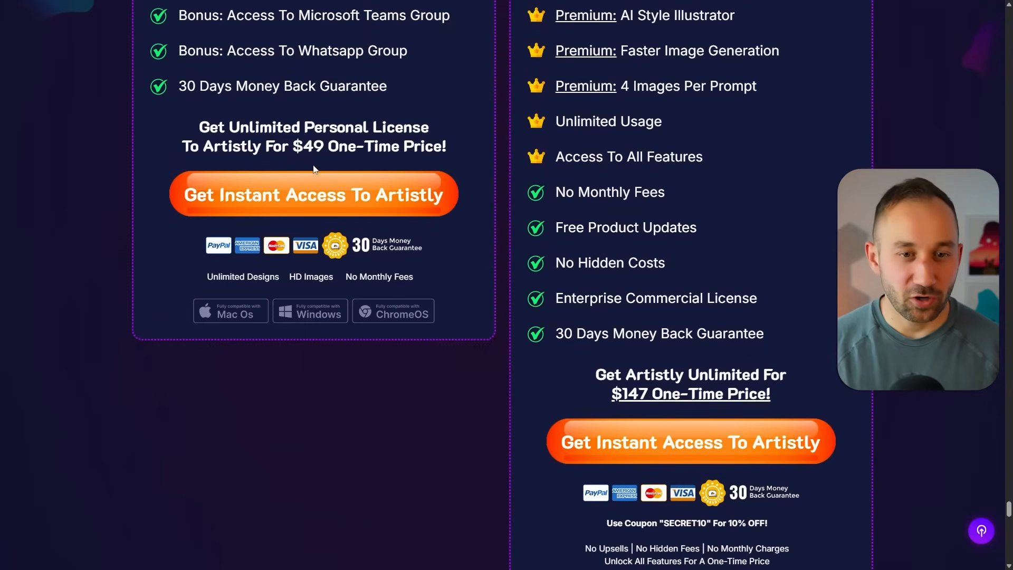
scroll(383, 264, up, 4)
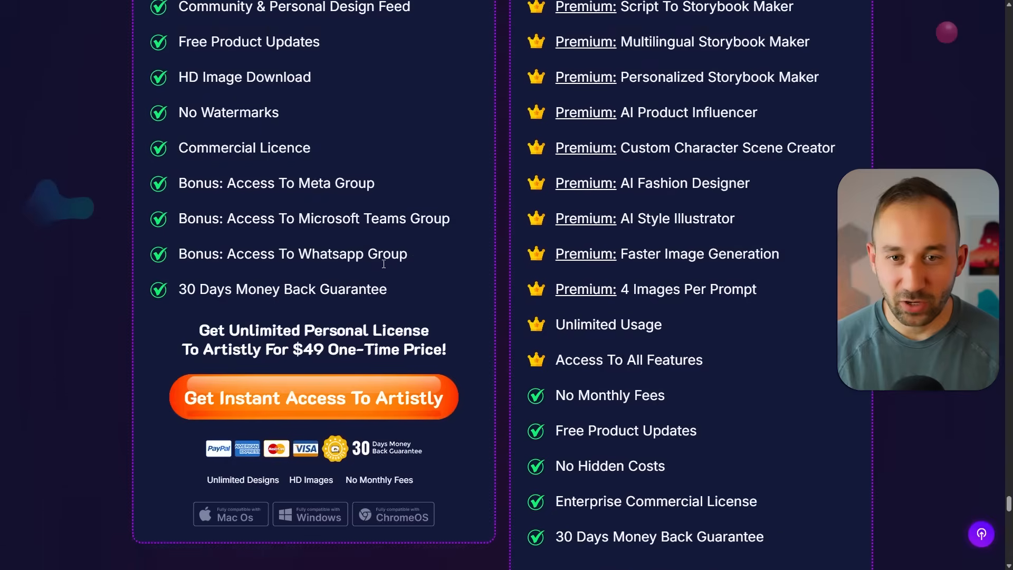
scroll(383, 264, up, 7)
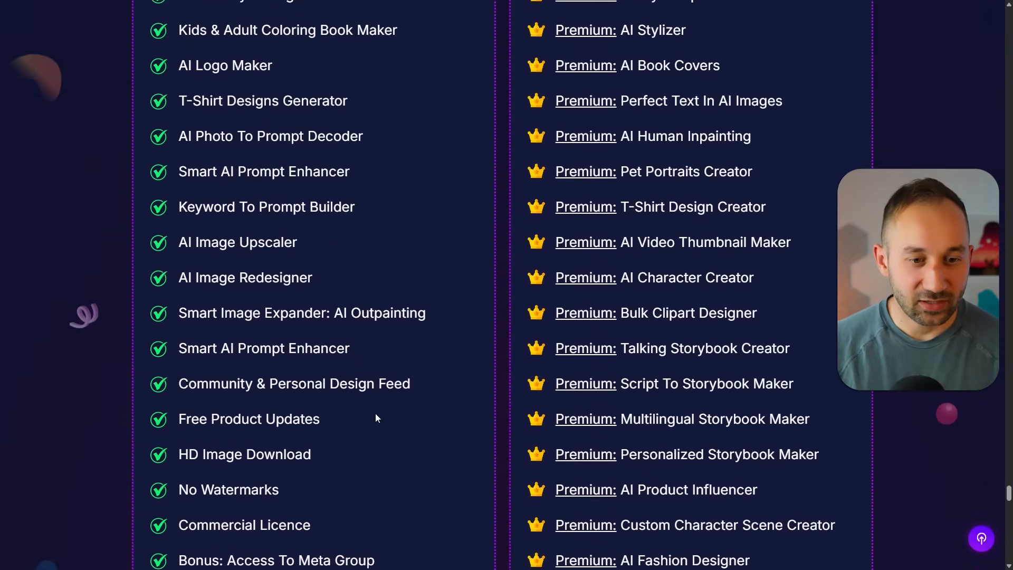
scroll(376, 417, up, 4)
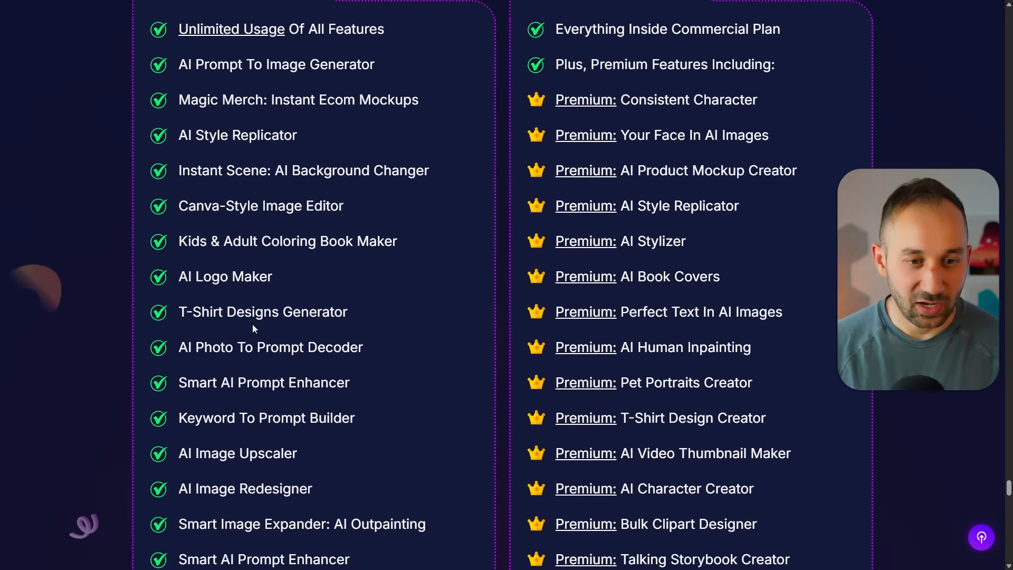
Examine the Commercial plan's included features, including the T-Shirt Designs Generator, unlimited usage, AI Prompt To Image Generator and Canva-Style Image Editor
drag(189, 321, 388, 317)
click(366, 324)
scroll(229, 130, up, 1)
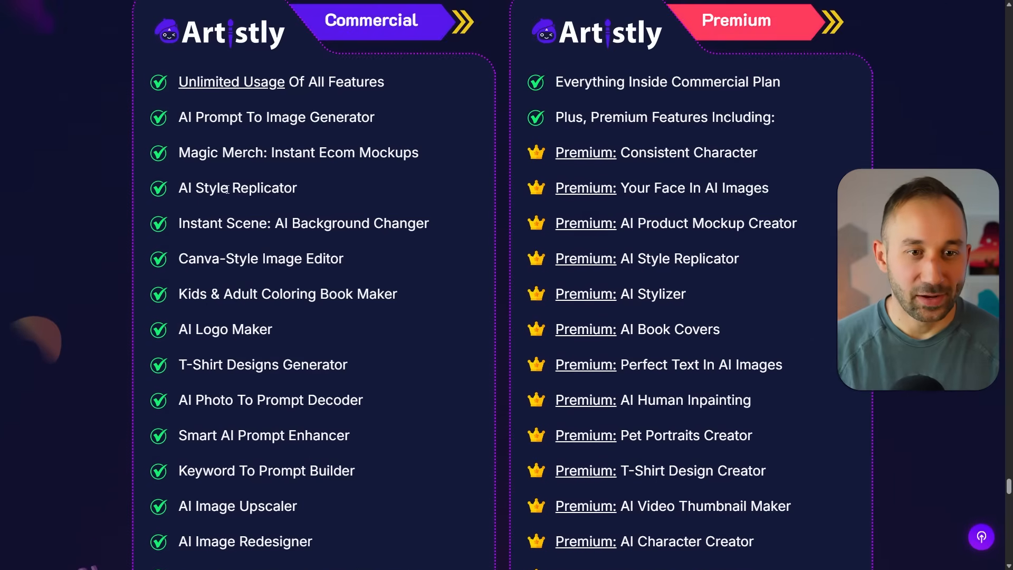
scroll(230, 129, up, 1)
drag(391, 135, 185, 142)
click(440, 153)
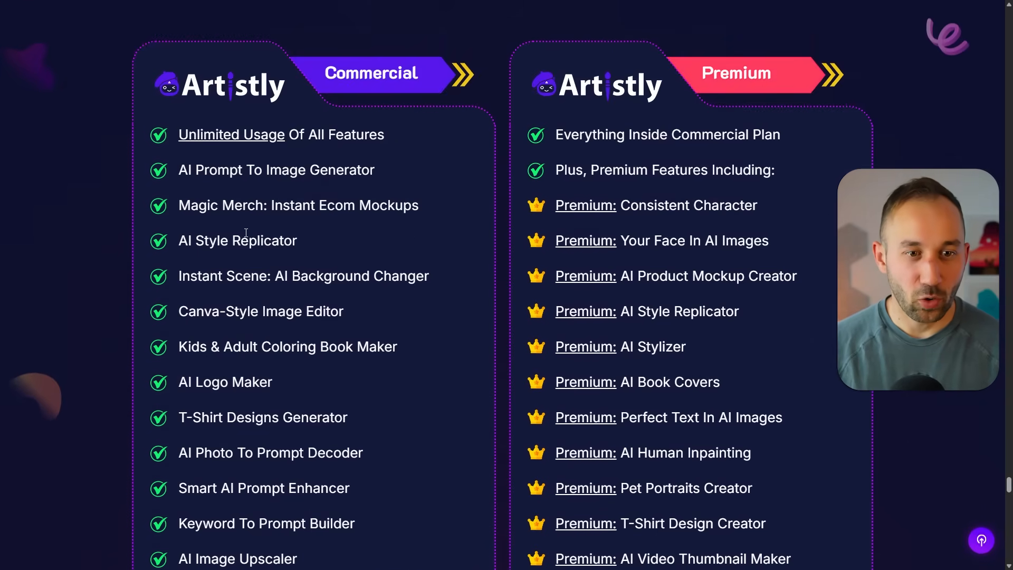
drag(177, 170, 450, 161)
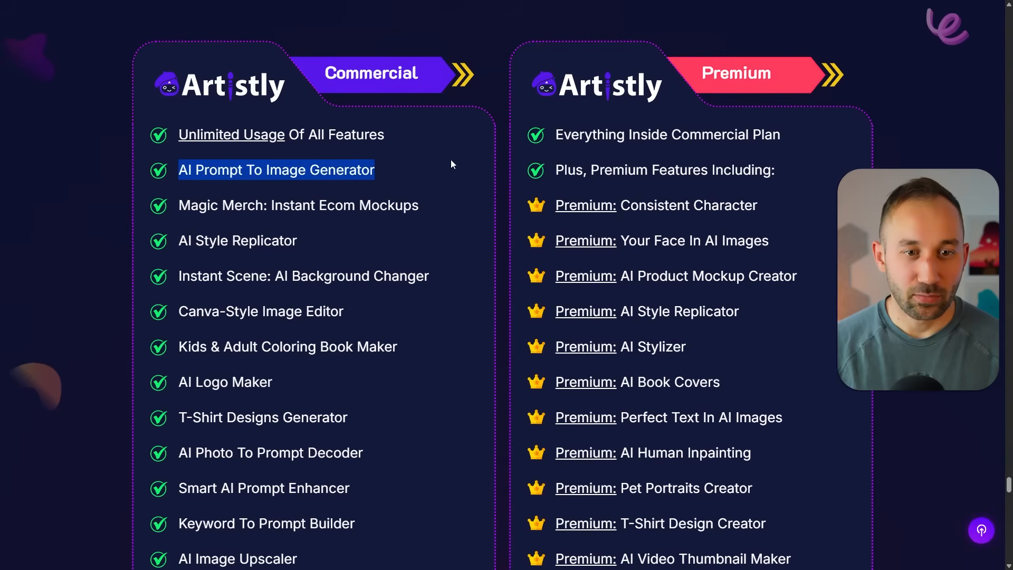
click(404, 171)
scroll(301, 294, down, 1)
drag(178, 258, 346, 255)
click(349, 257)
scroll(372, 283, down, 1)
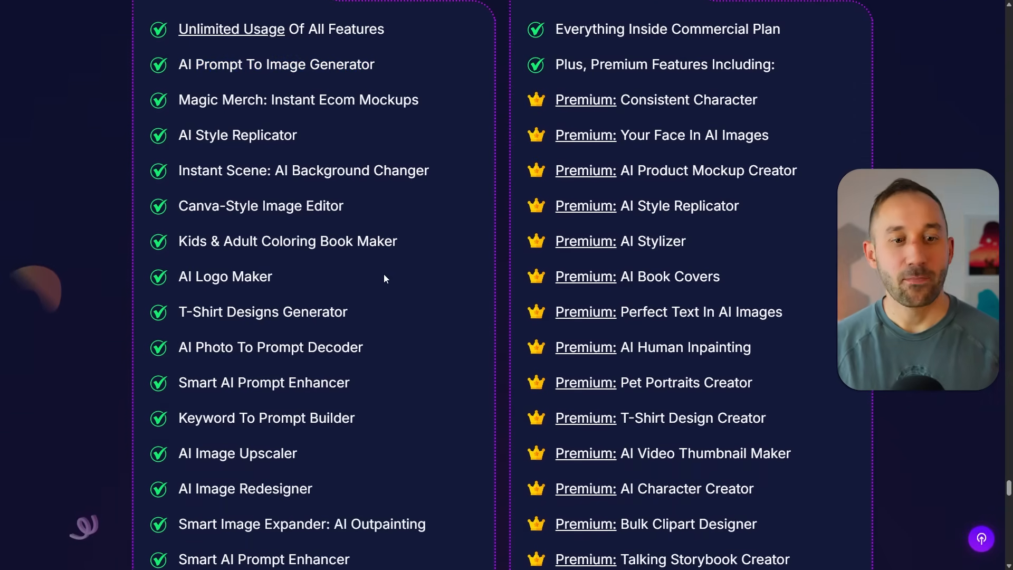
Look over the Commercial and Premium feature lists side by side once more, from Unlimited Usage and Consistent Character downward
scroll(379, 274, up, 2)
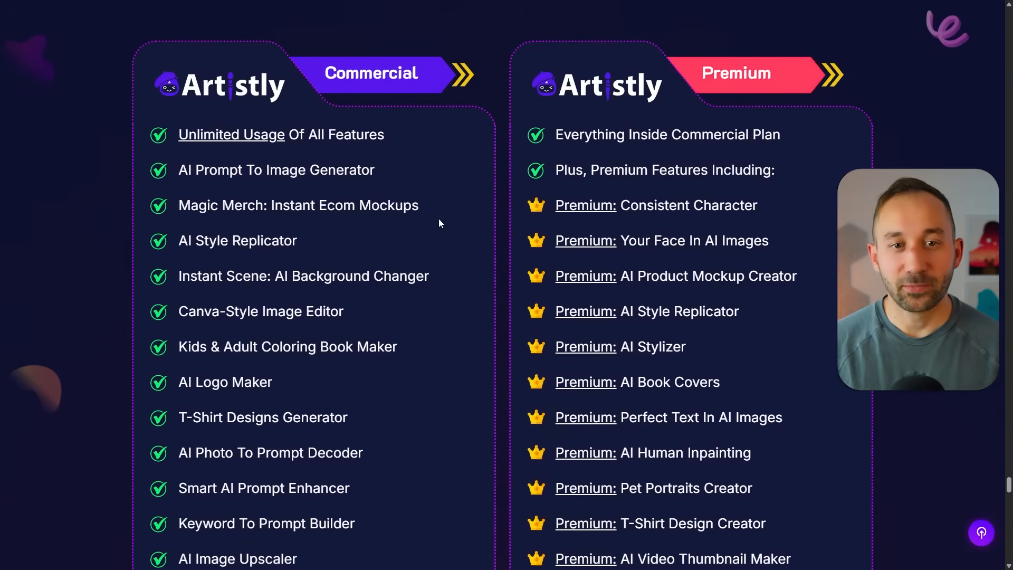
scroll(356, 188, down, 1)
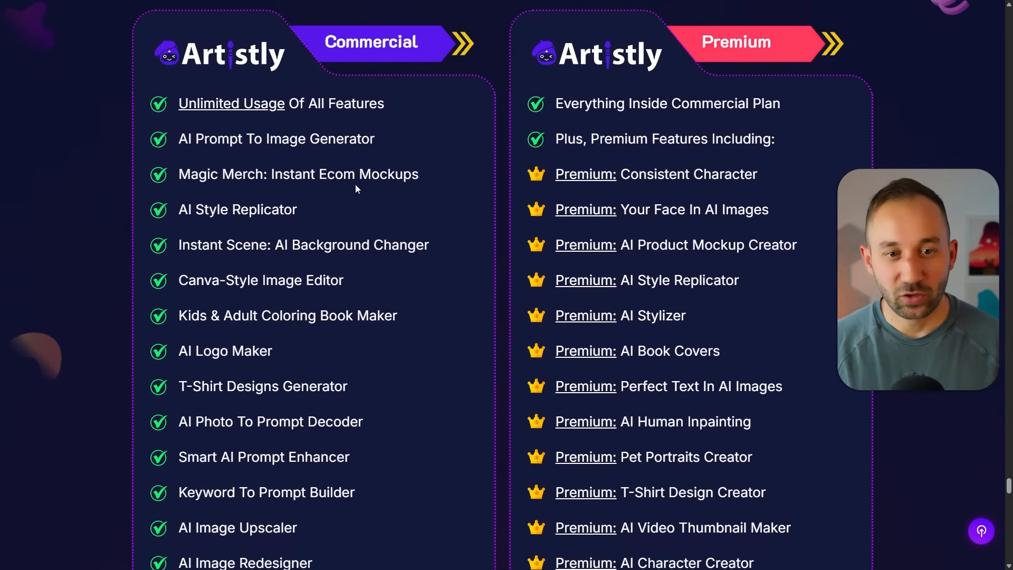
scroll(374, 191, up, 2)
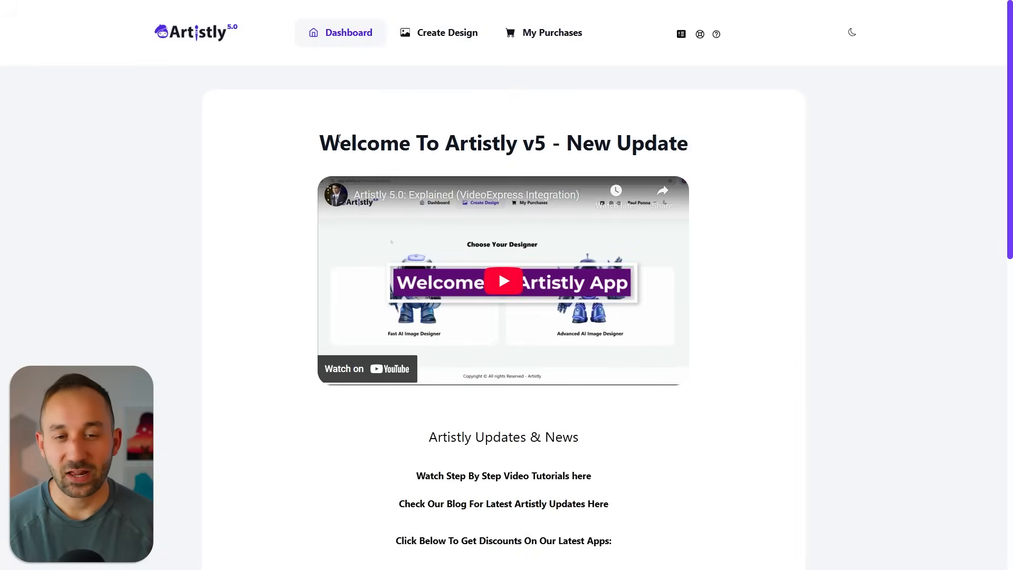
Look through the Artistly v5 dashboard, including its updates and news, product list and new features
scroll(337, 136, down, 6)
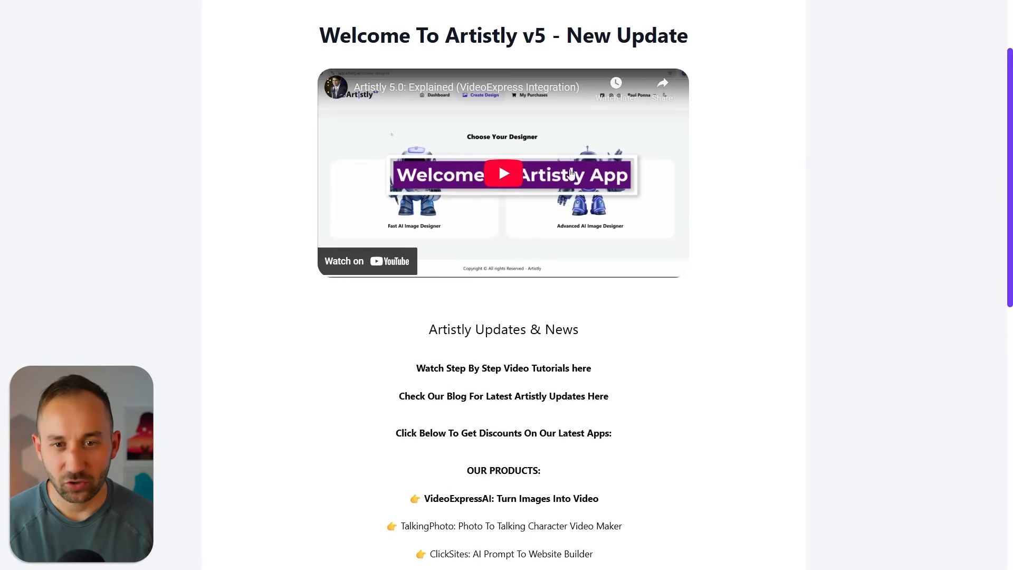
scroll(547, 141, down, 7)
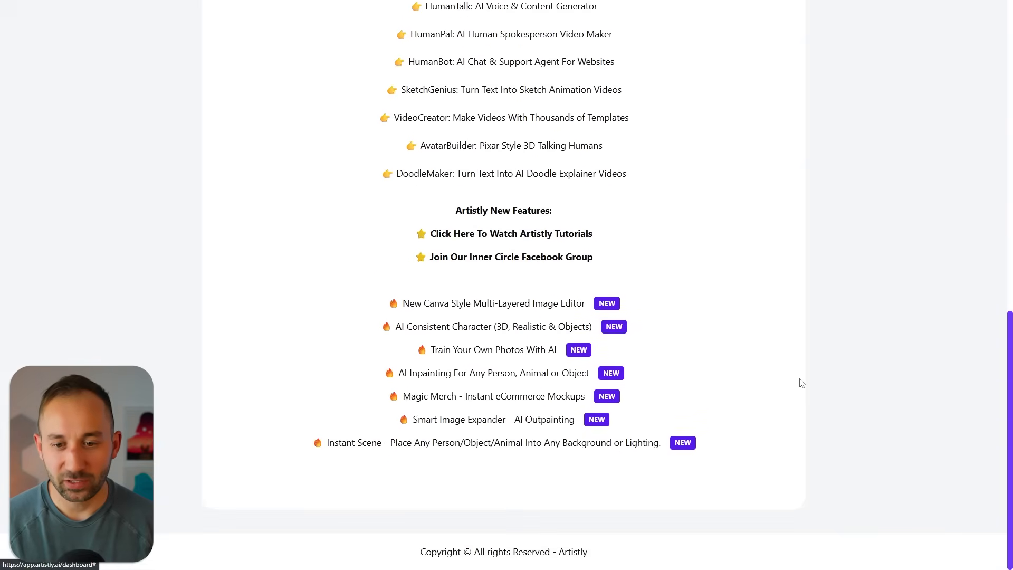
scroll(809, 362, up, 13)
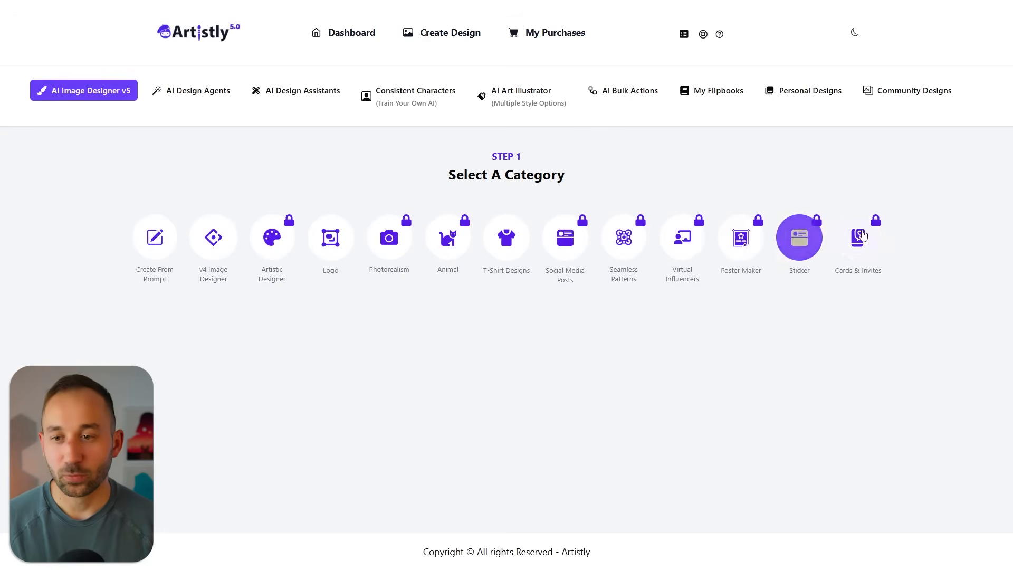
Choose the T-Shirt Designs category and browse several pages of its design templates, up to page 7
click(516, 242)
scroll(433, 361, down, 3)
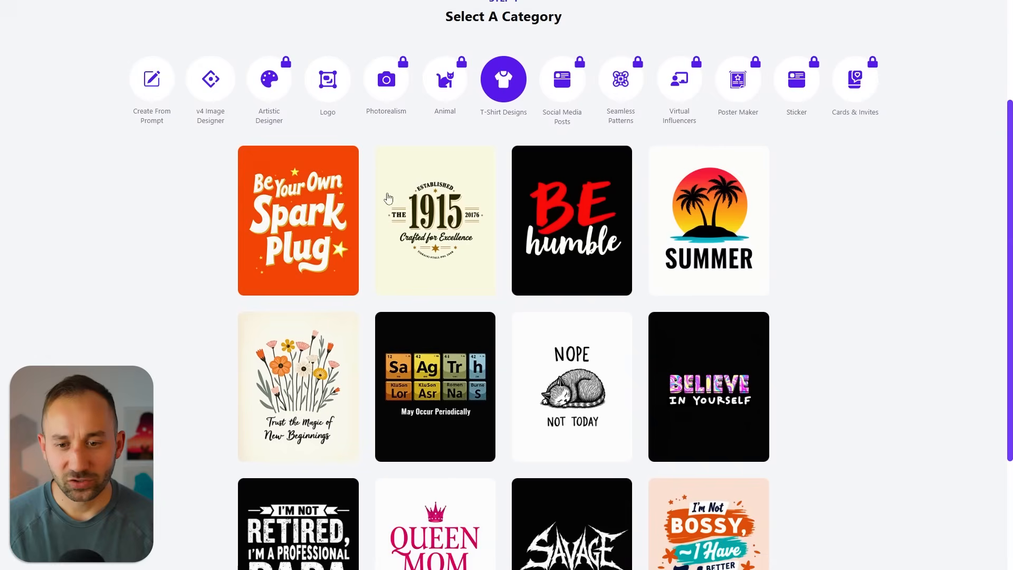
scroll(388, 198, down, 4)
click(430, 482)
scroll(439, 364, up, 3)
scroll(439, 364, down, 3)
click(456, 482)
click(597, 482)
scroll(580, 419, up, 3)
scroll(580, 430, down, 3)
click(549, 482)
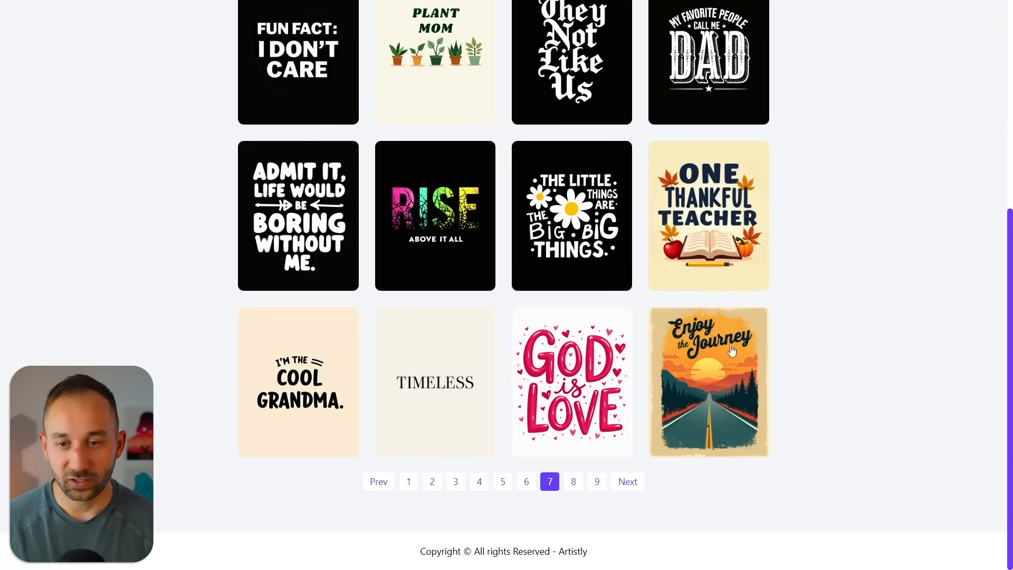
Return to the first page of T-shirt designs, select the wildflower "Trust the Magic of New Beginnings" template and examine its prompt
click(479, 482)
scroll(486, 486, down, 4)
click(432, 482)
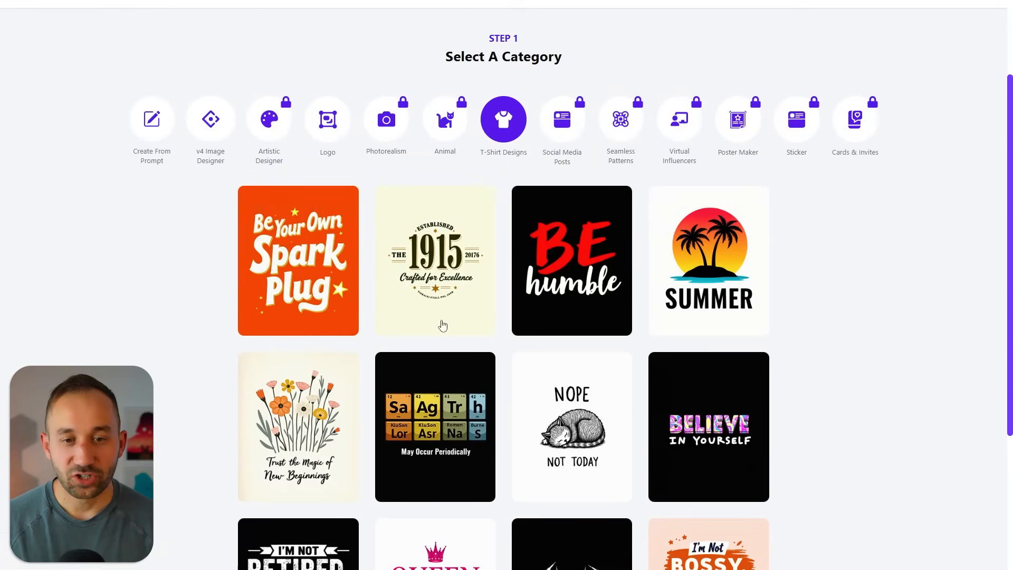
scroll(454, 320, down, 3)
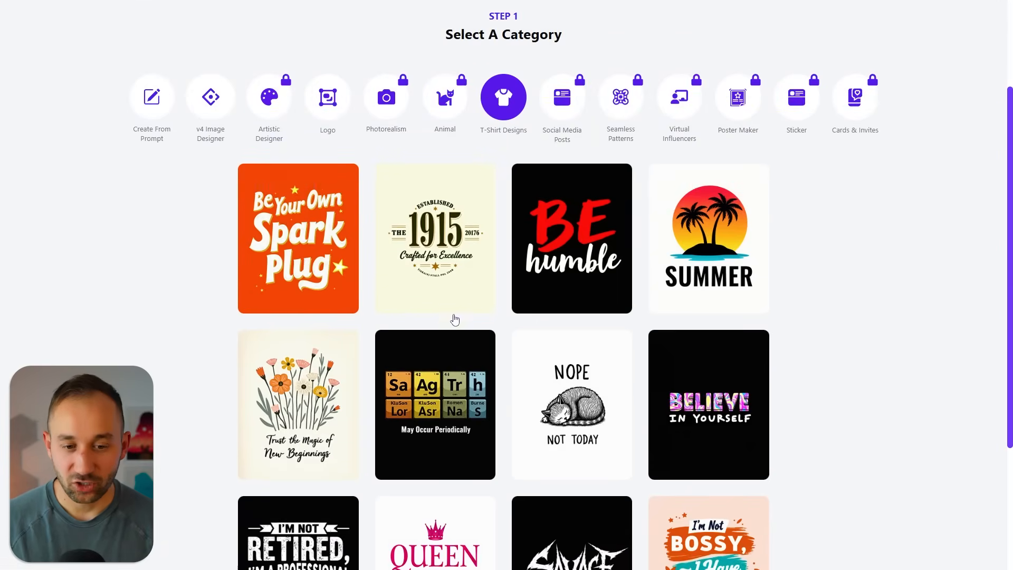
scroll(287, 232, down, 1)
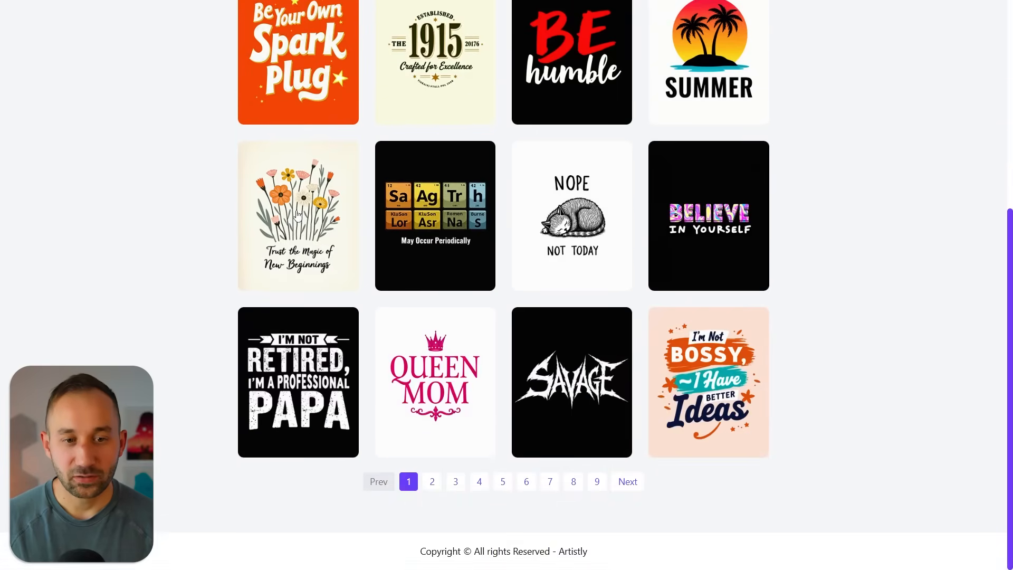
click(298, 214)
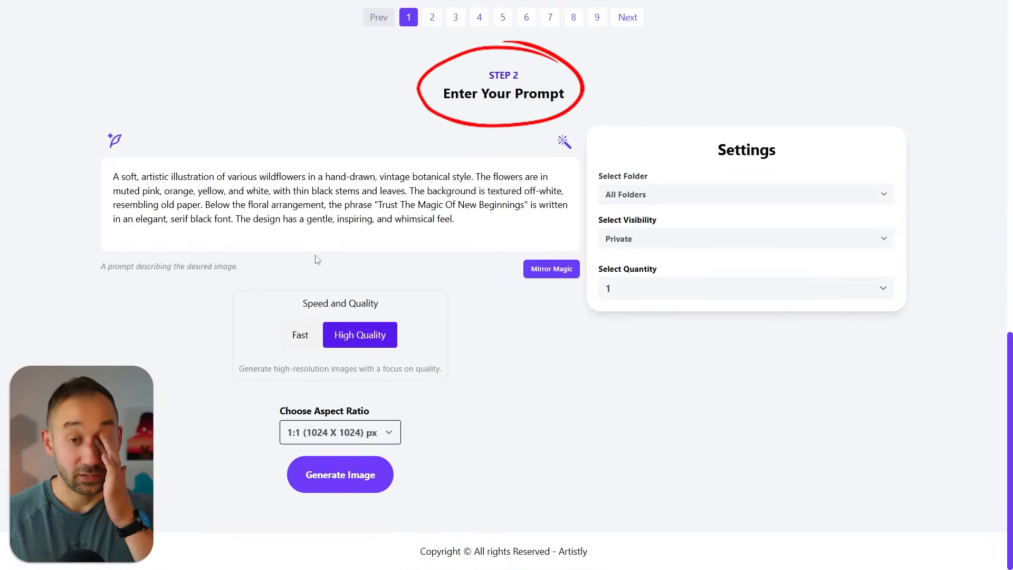
drag(455, 219, 121, 185)
click(445, 204)
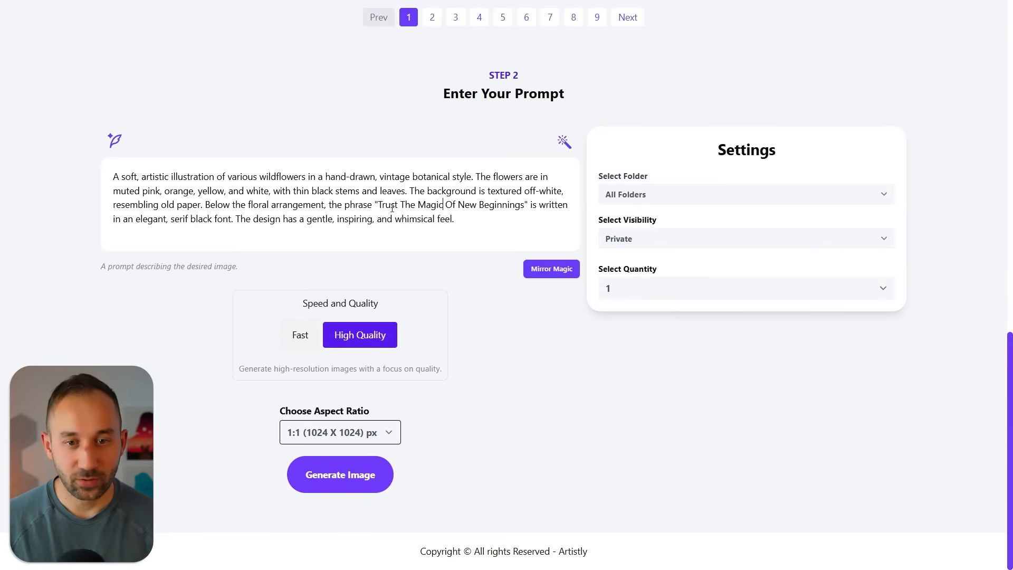
Replace the phrase "Trust The Magic Of New Beginnings" in the wildflower prompt with "Back to the Roots"
scroll(407, 215, up, 8)
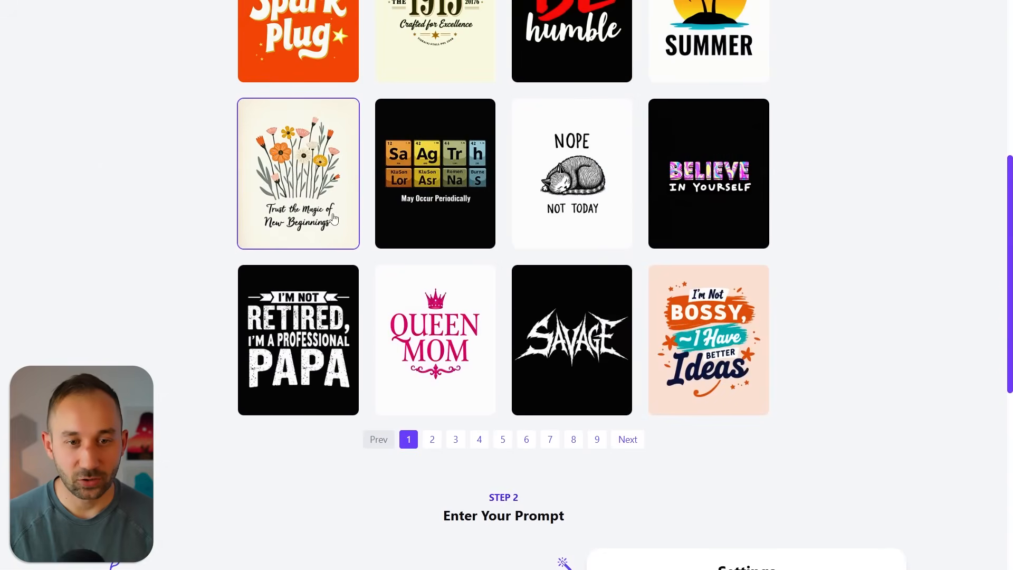
scroll(211, 218, down, 7)
drag(378, 257, 523, 257)
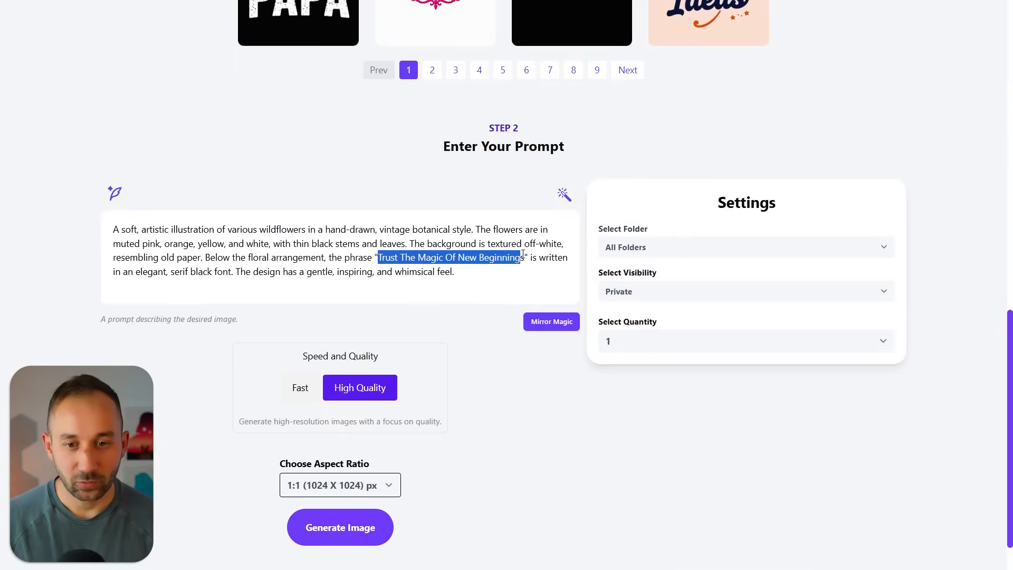
text(Back )
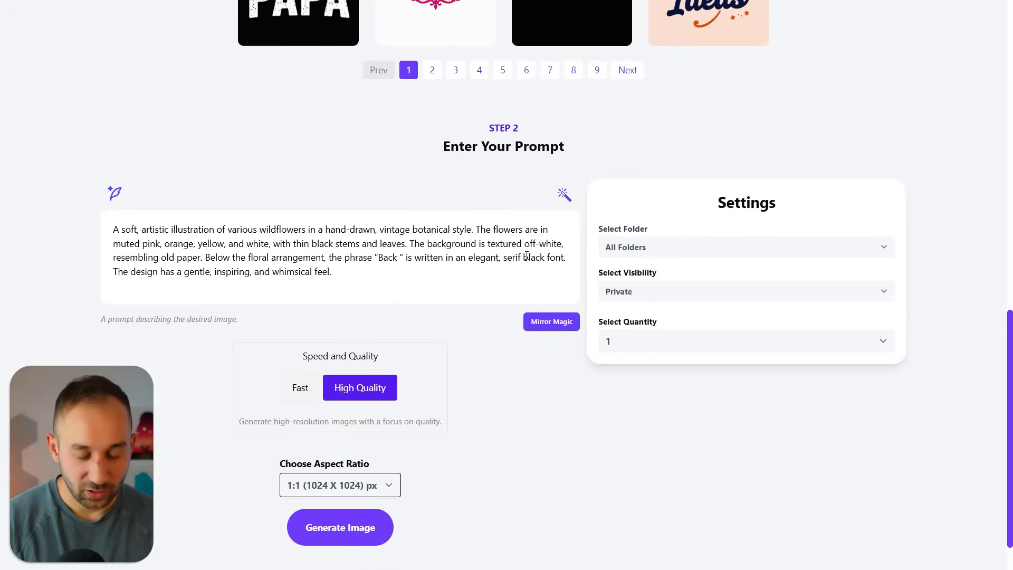
text(to the Roots)
key(ctrl+a)
click(403, 274)
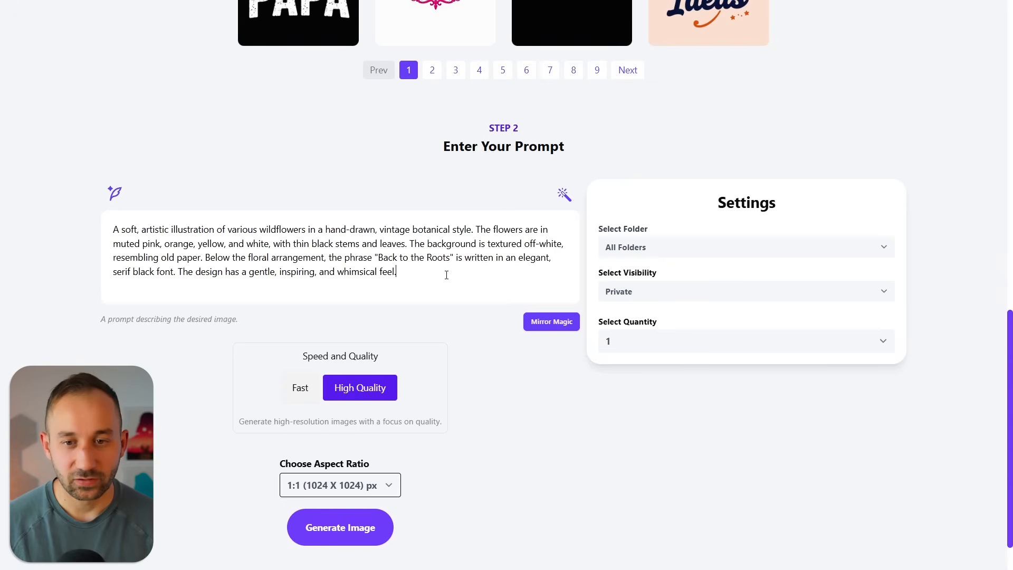
Edit the prompt with AI using the instruction "change it to work on a dark background"
click(565, 195)
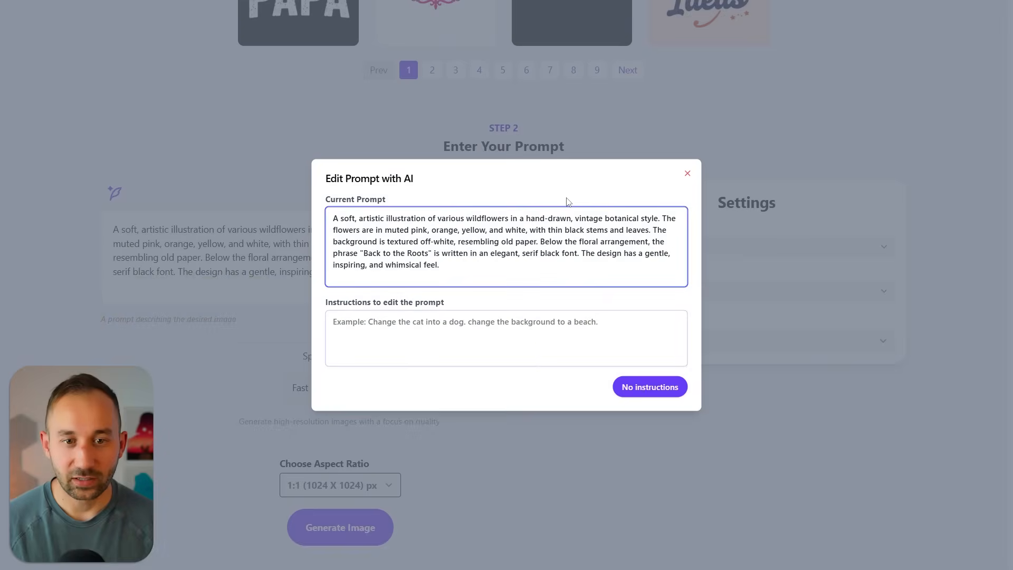
click(417, 335)
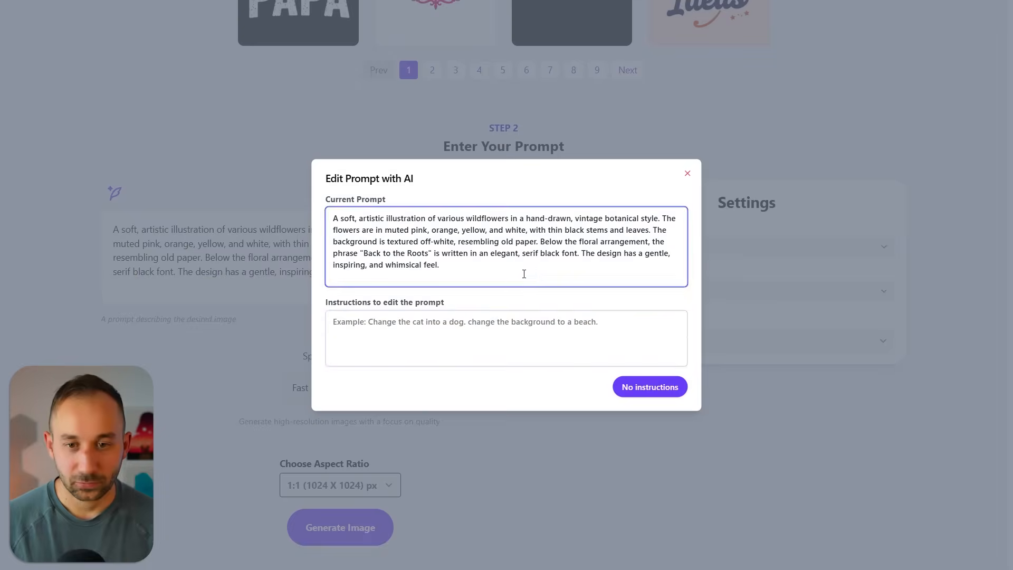
text(change it to work on a dark background)
click(659, 384)
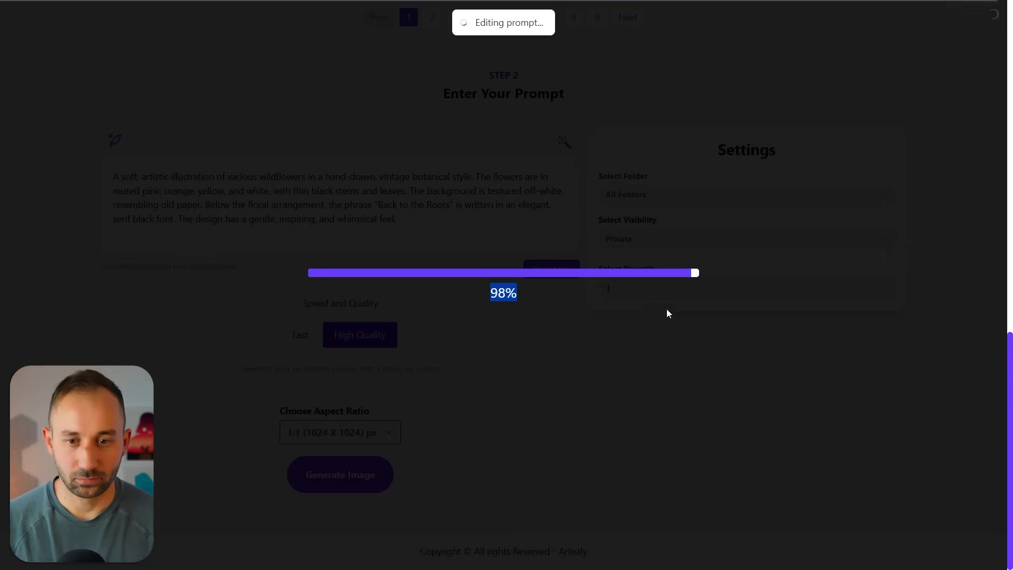
scroll(497, 373, up, 10)
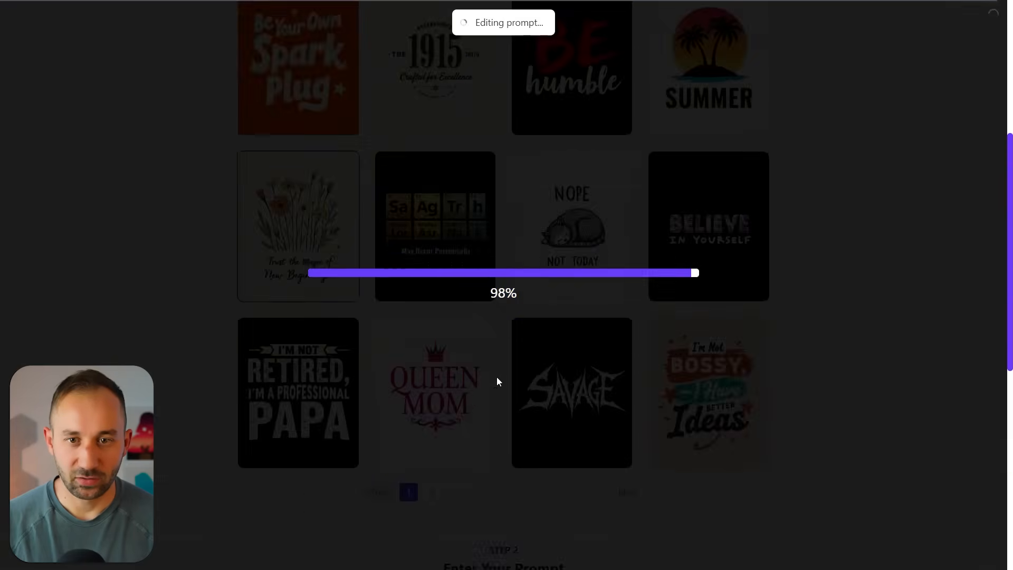
scroll(475, 336, down, 10)
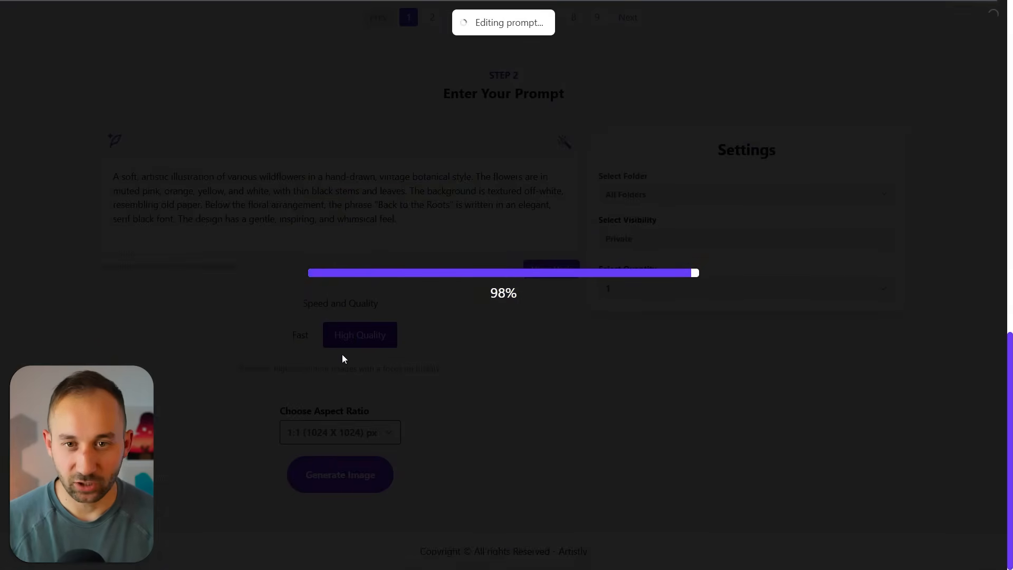
scroll(514, 249, down, 2)
scroll(475, 248, up, 3)
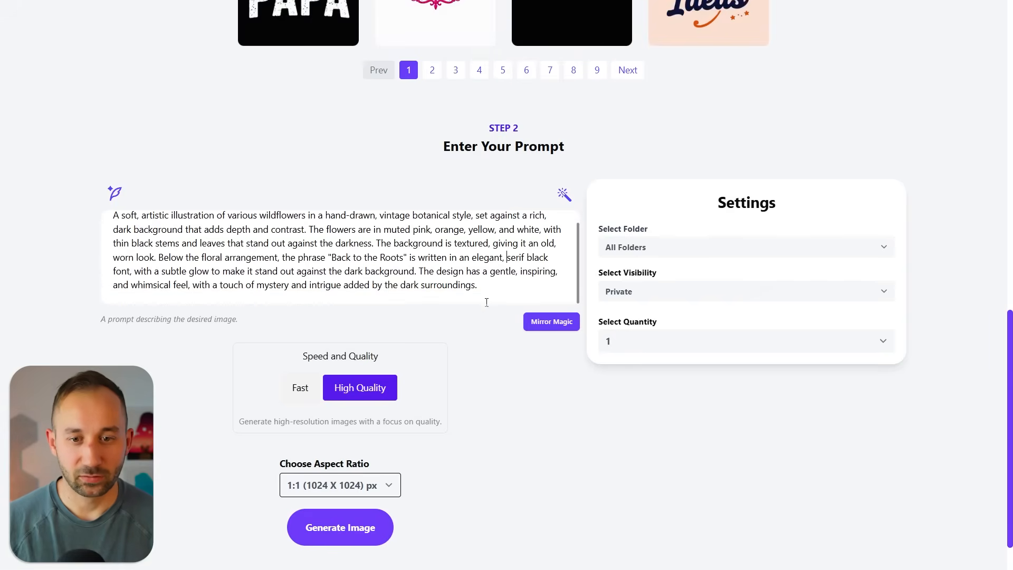
Check the dark-background wording about the subtle glow in the edited prompt, and open the prompt enhancer
drag(254, 271, 406, 274)
click(415, 272)
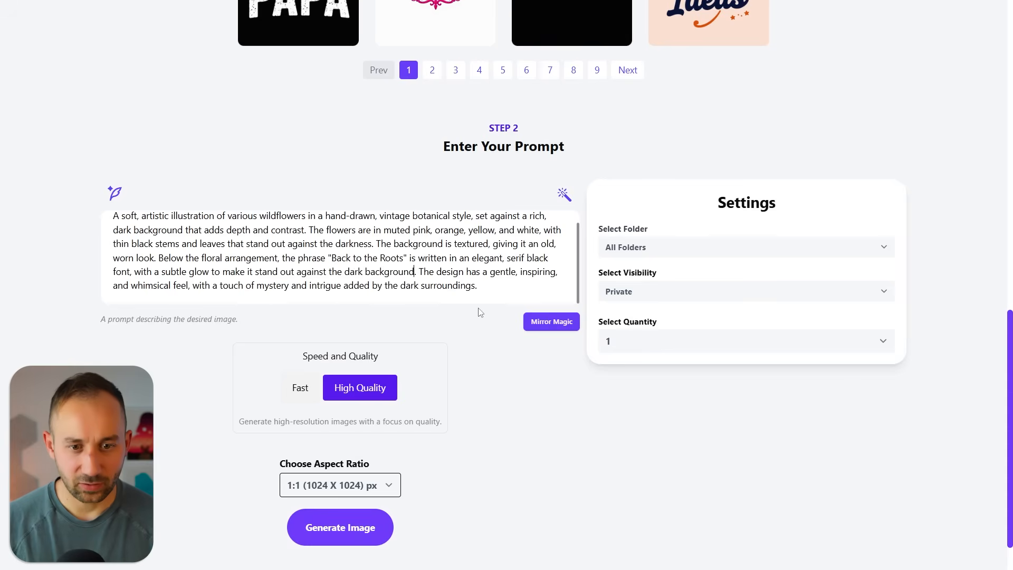
click(117, 193)
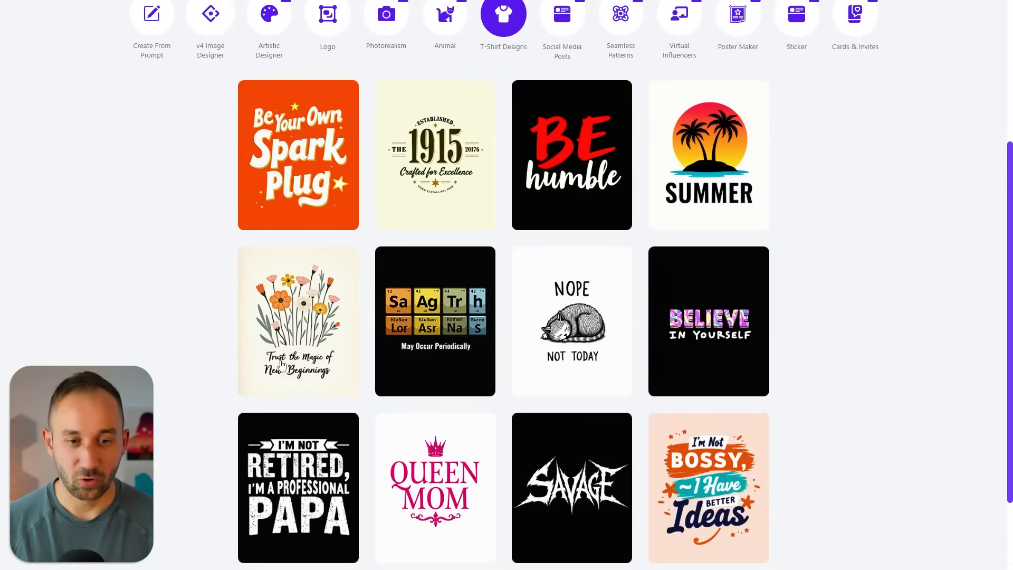
Load the original wildflower template prompt again and change its quoted phrase to "Back to the Roots"
scroll(289, 361, down, 2)
scroll(289, 361, down, 8)
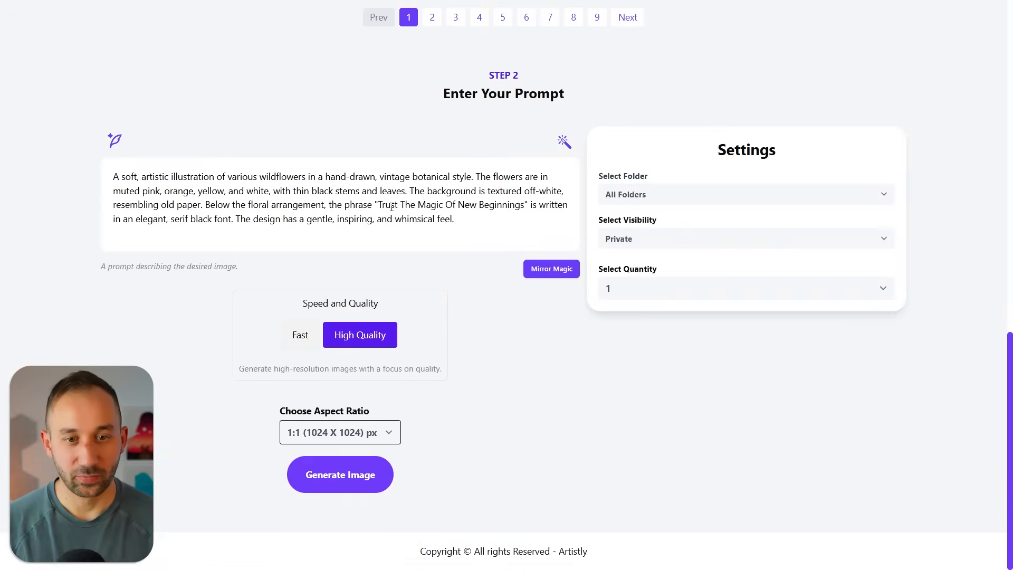
drag(380, 203, 527, 206)
text(Back to )
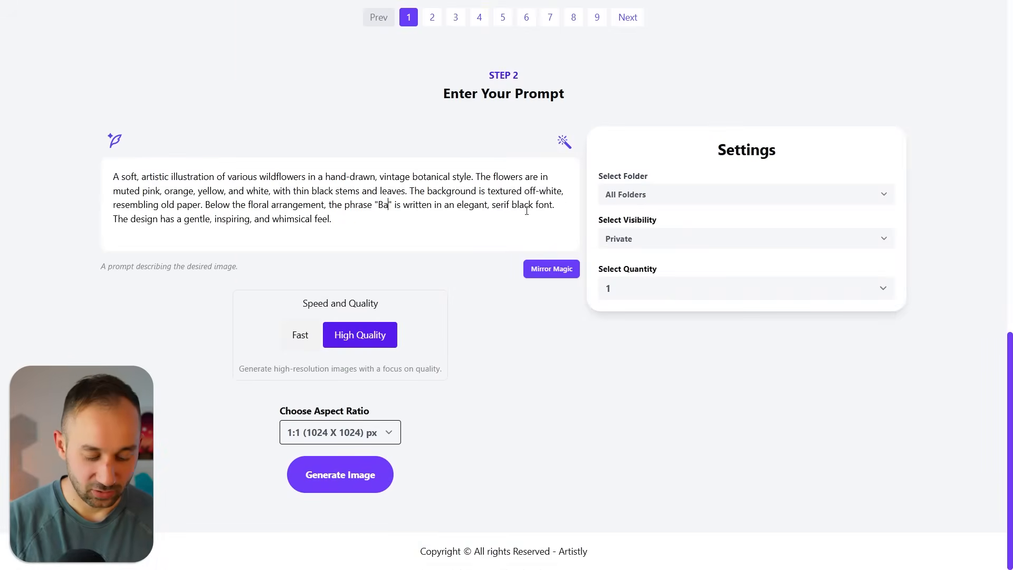
text(the Roots)
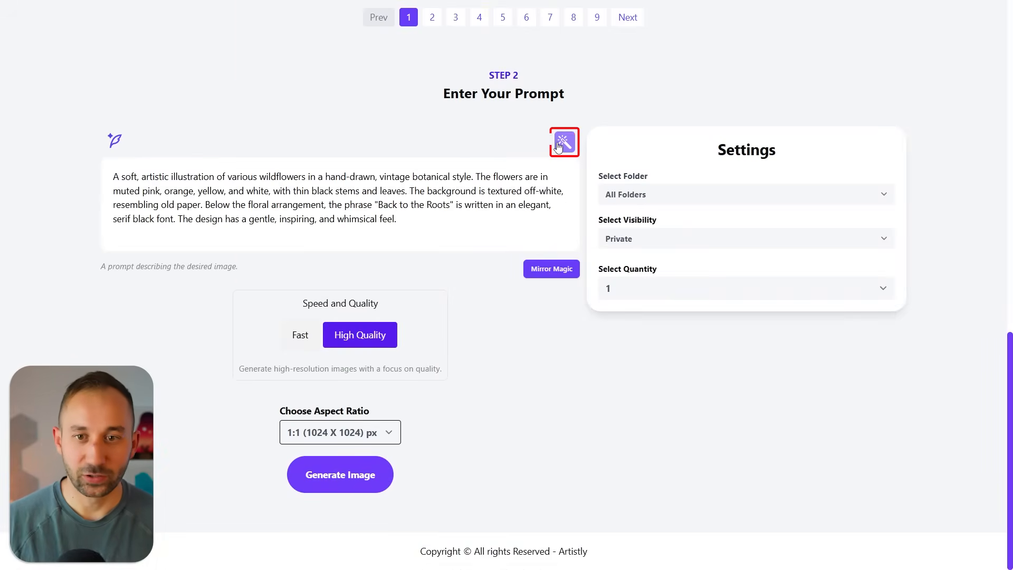
Enhance the "Back to the Roots" wildflower prompt with AI and read through the rewritten text
click(115, 142)
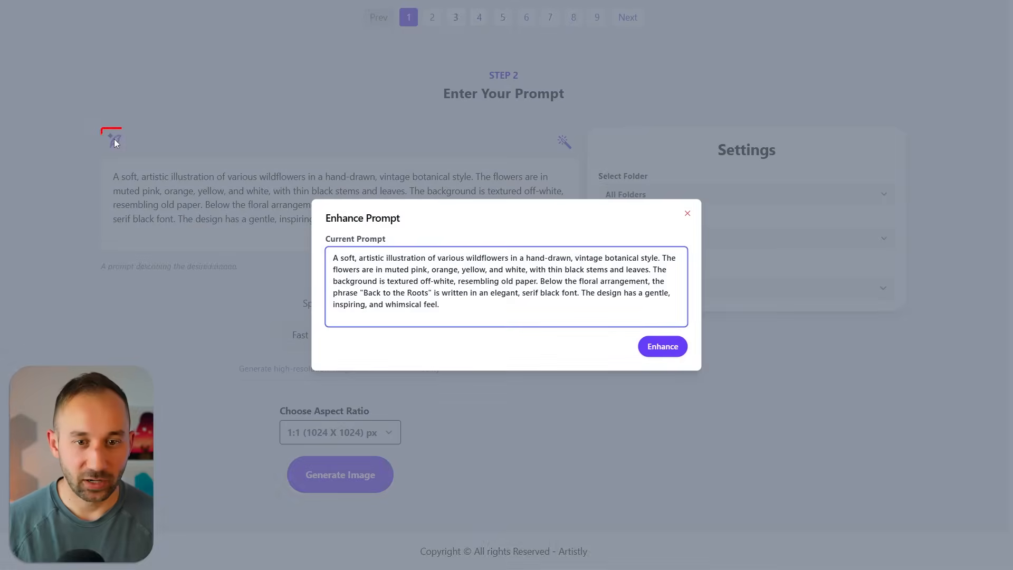
click(649, 352)
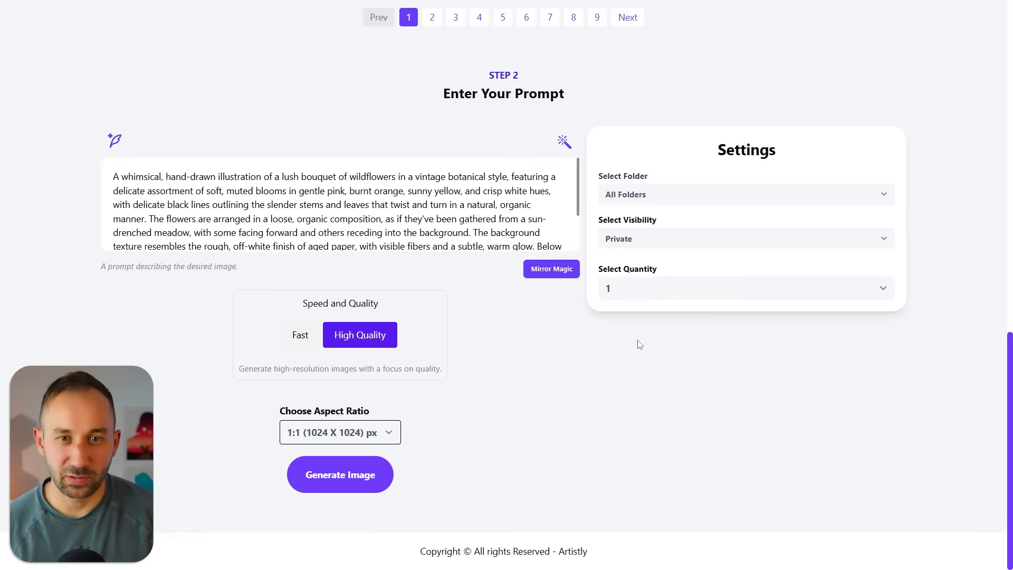
scroll(467, 193, down, 2)
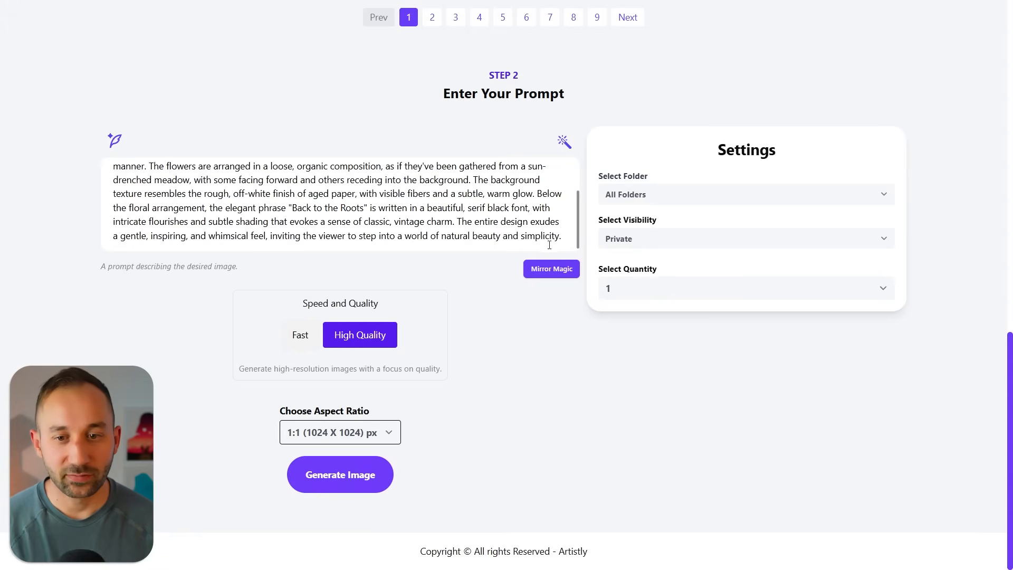
scroll(538, 222, up, 3)
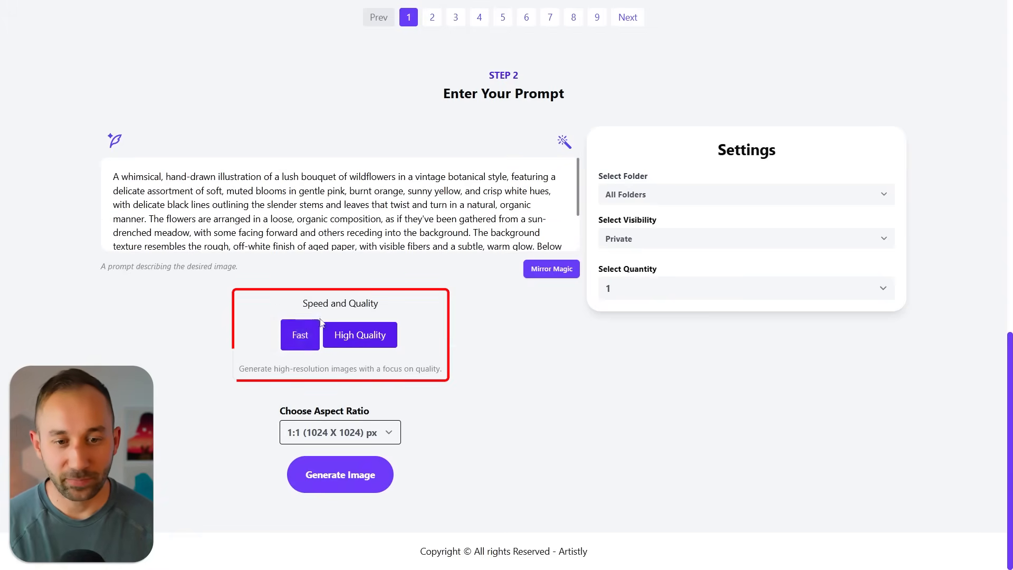
Set the speed and quality to High Quality and the aspect ratio to 4:5 (896 X 1088) px
click(298, 335)
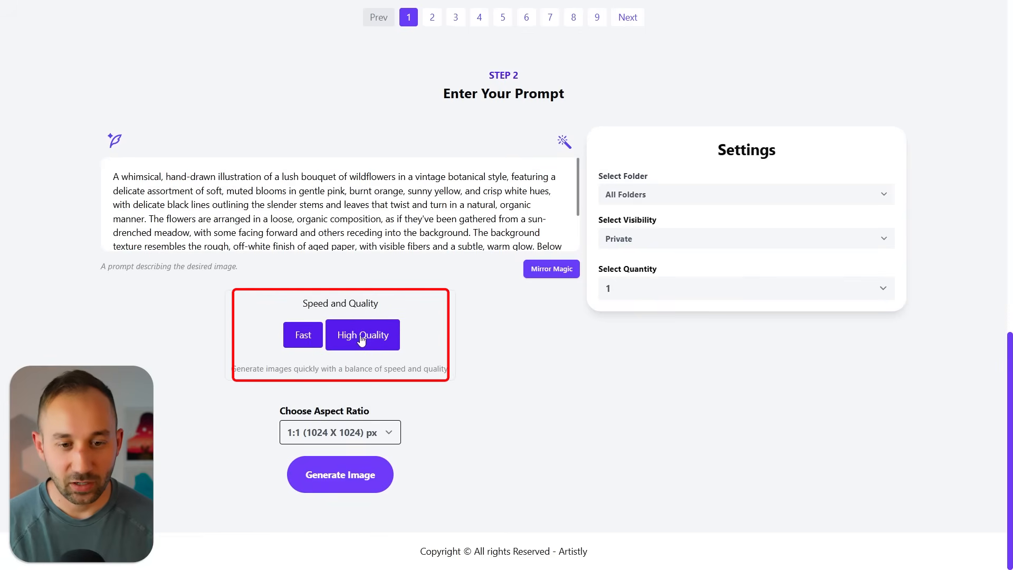
click(331, 346)
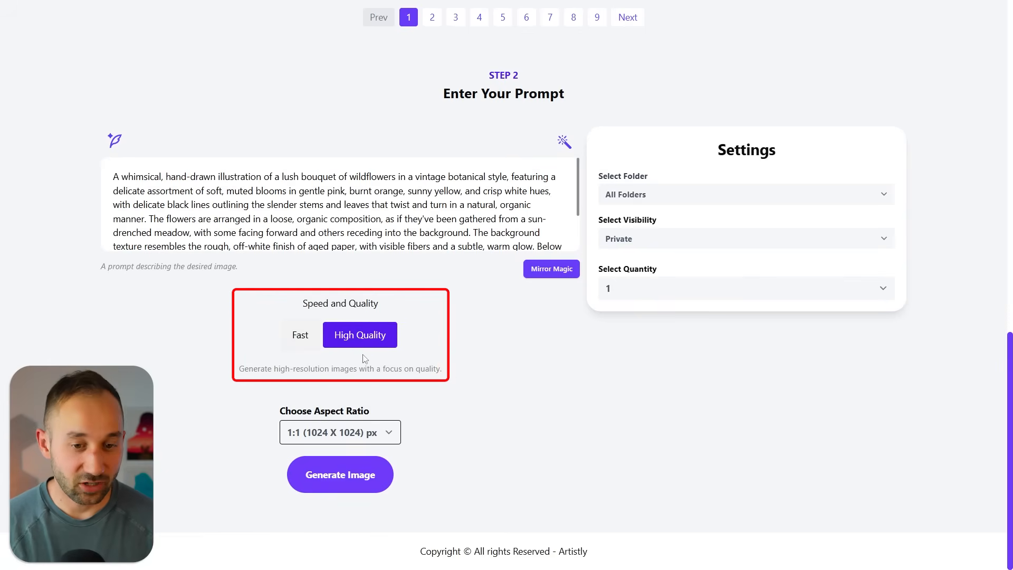
click(368, 434)
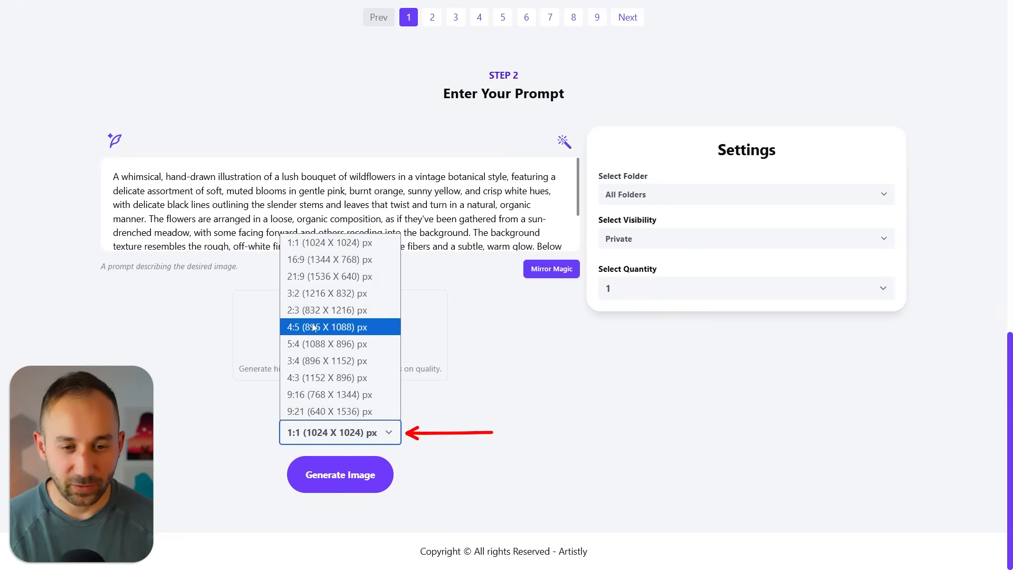
click(297, 331)
Check the folder and visibility options, set the quantity to 4, and generate the "Back to the Roots" wildflower designs
scroll(482, 355, up, 3)
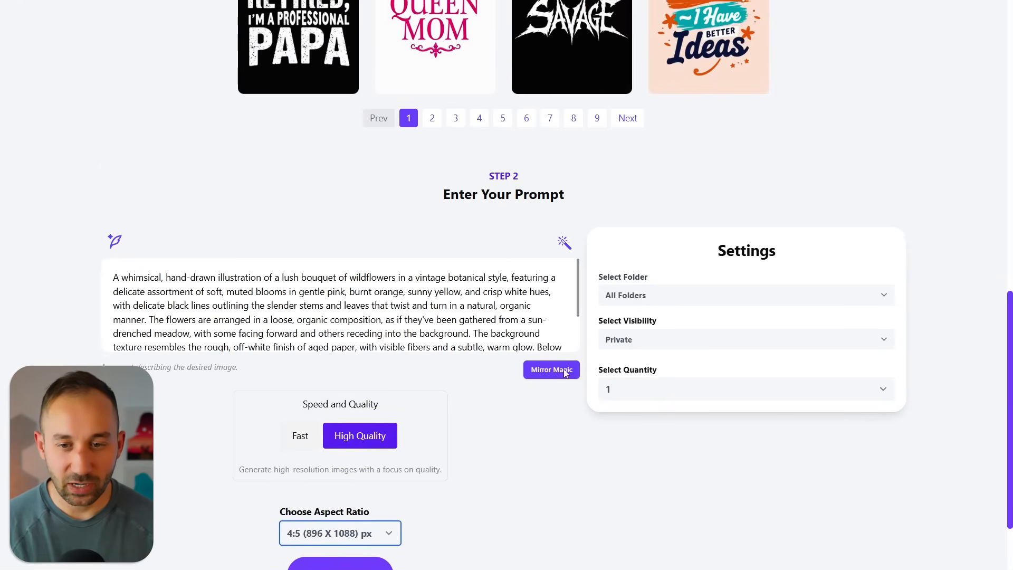
scroll(564, 357, down, 1)
scroll(712, 278, down, 2)
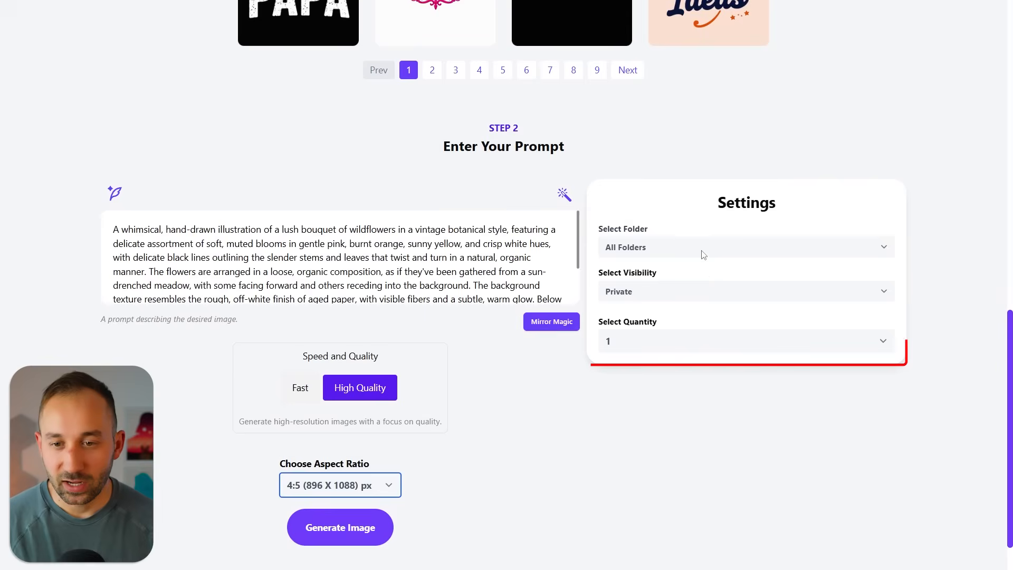
click(709, 248)
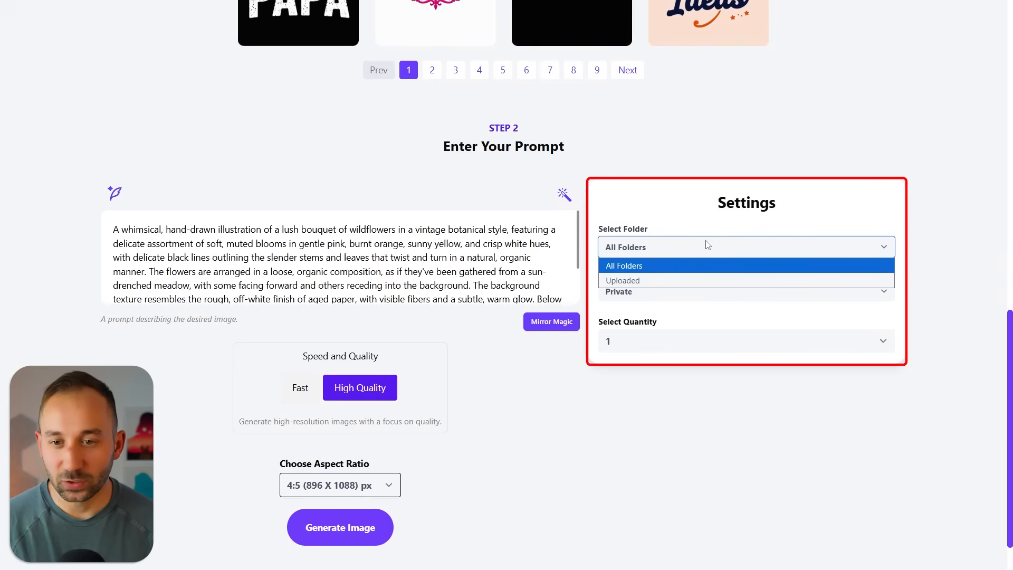
click(707, 245)
click(704, 247)
click(665, 293)
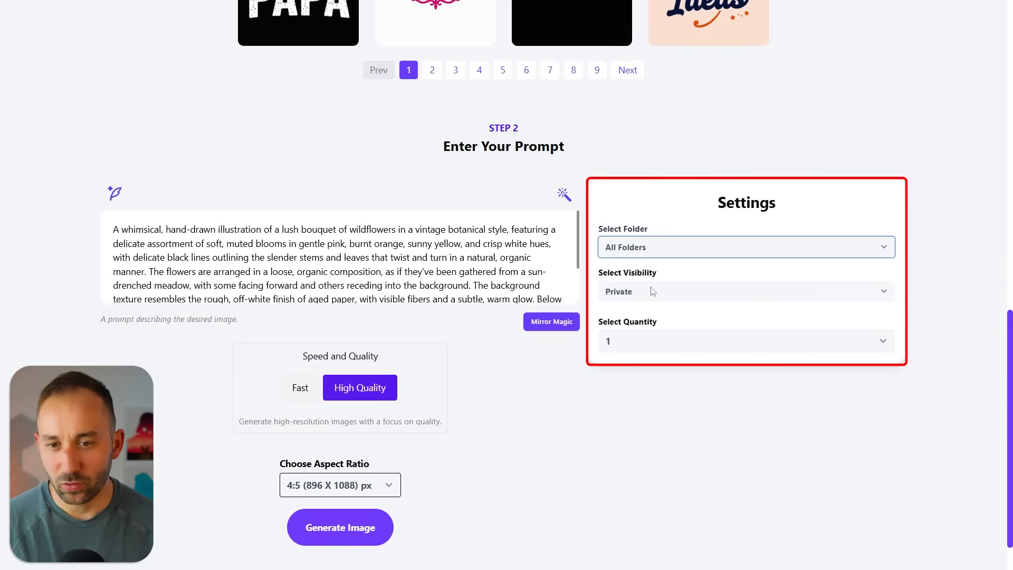
click(636, 293)
click(635, 322)
click(644, 340)
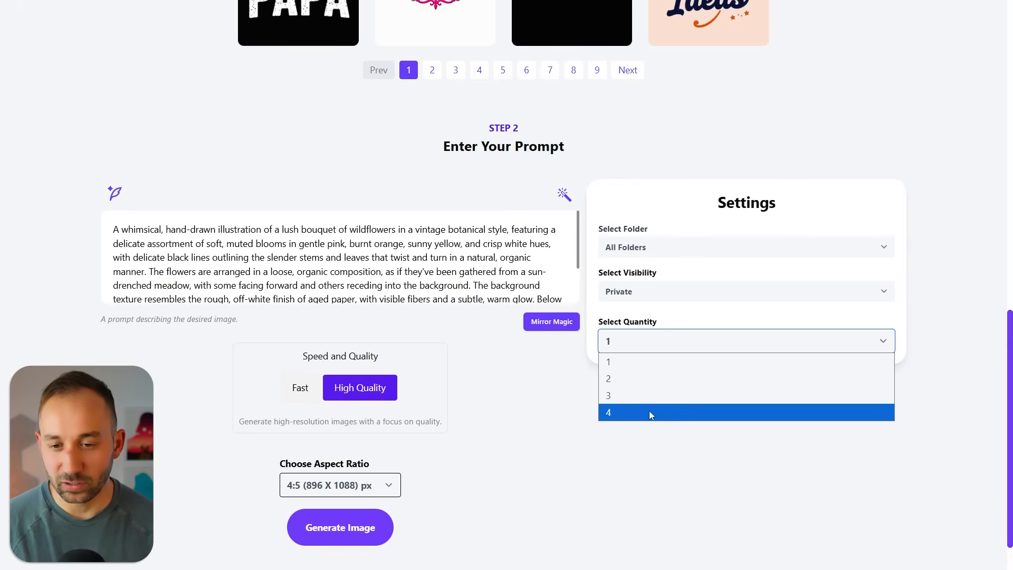
click(650, 413)
scroll(605, 416, down, 1)
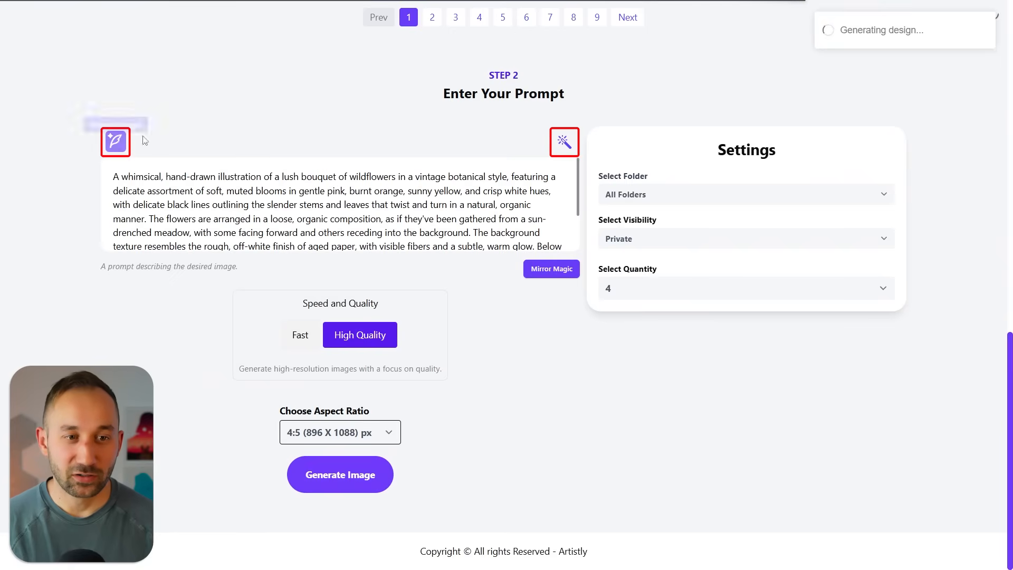
View the details of the two finished "Back to the Roots" designs in the personal designs, one after the other
scroll(634, 280, up, 2)
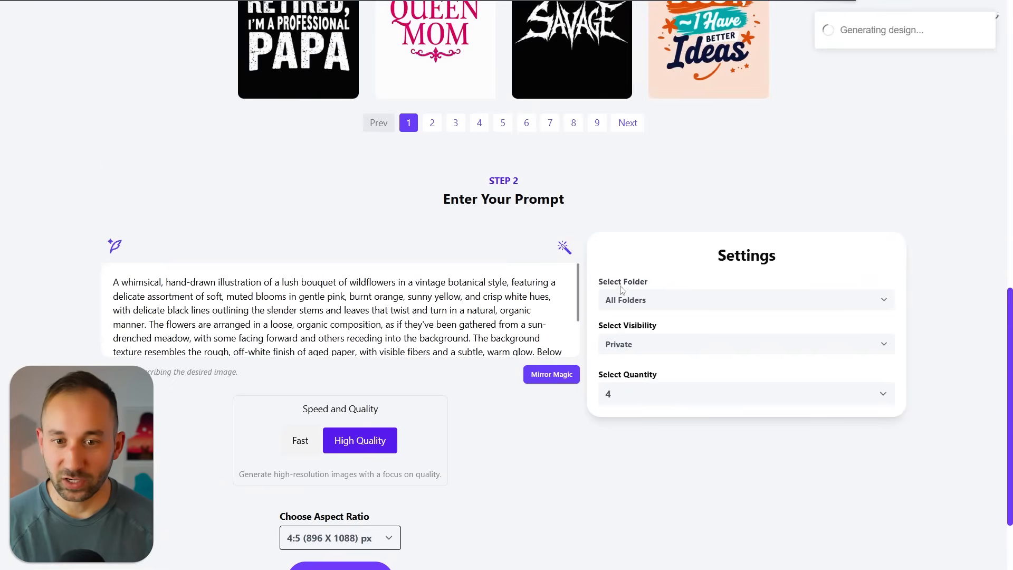
scroll(622, 290, up, 3)
scroll(887, 260, down, 5)
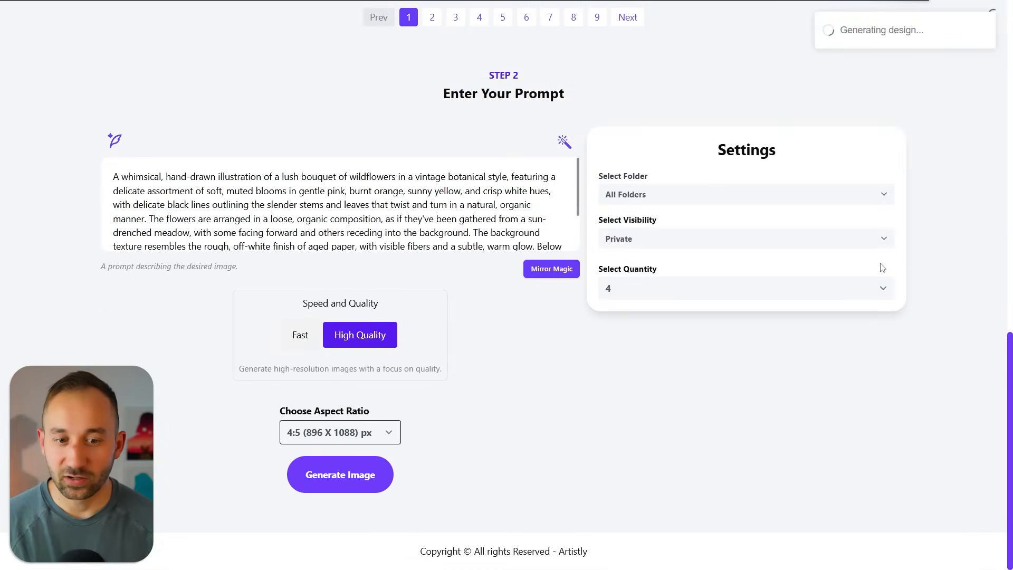
scroll(882, 267, up, 9)
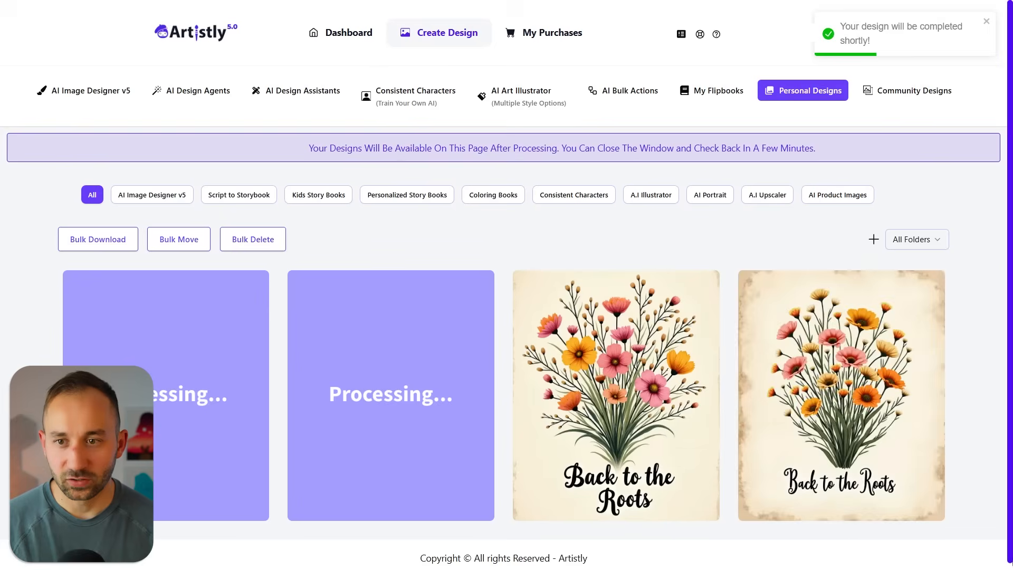
mouse_move(787, 427)
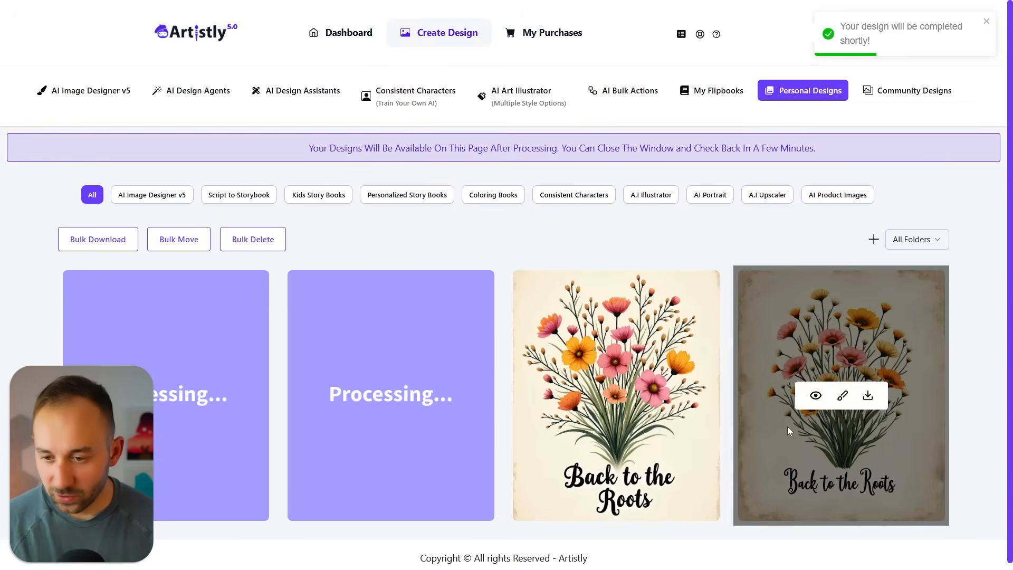
click(591, 397)
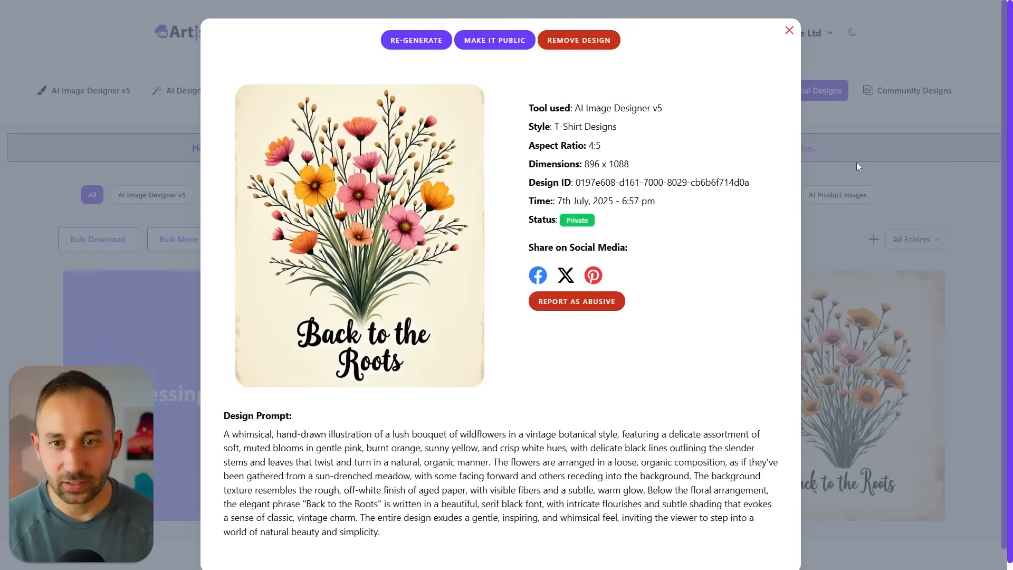
click(789, 33)
click(814, 394)
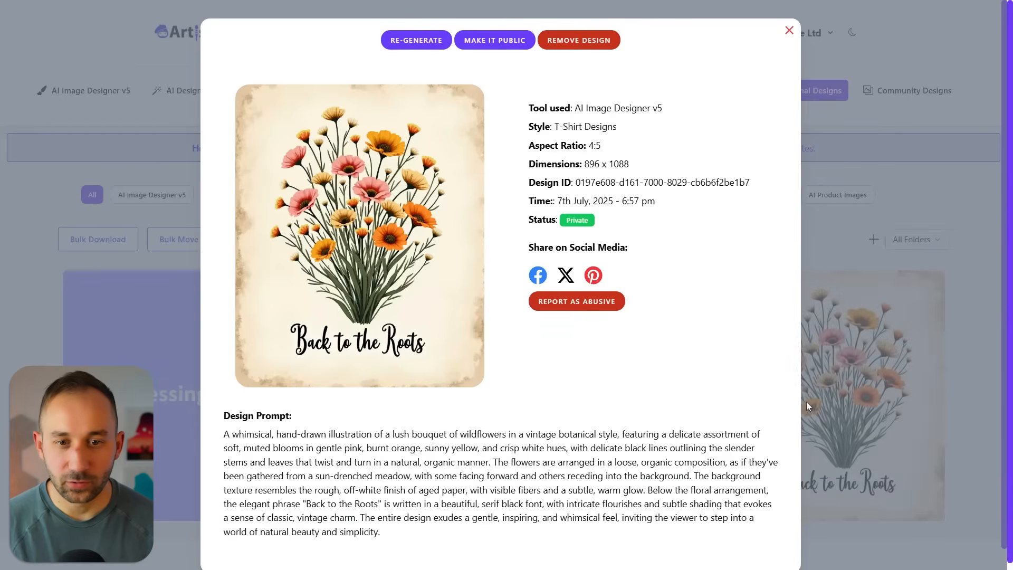
click(789, 32)
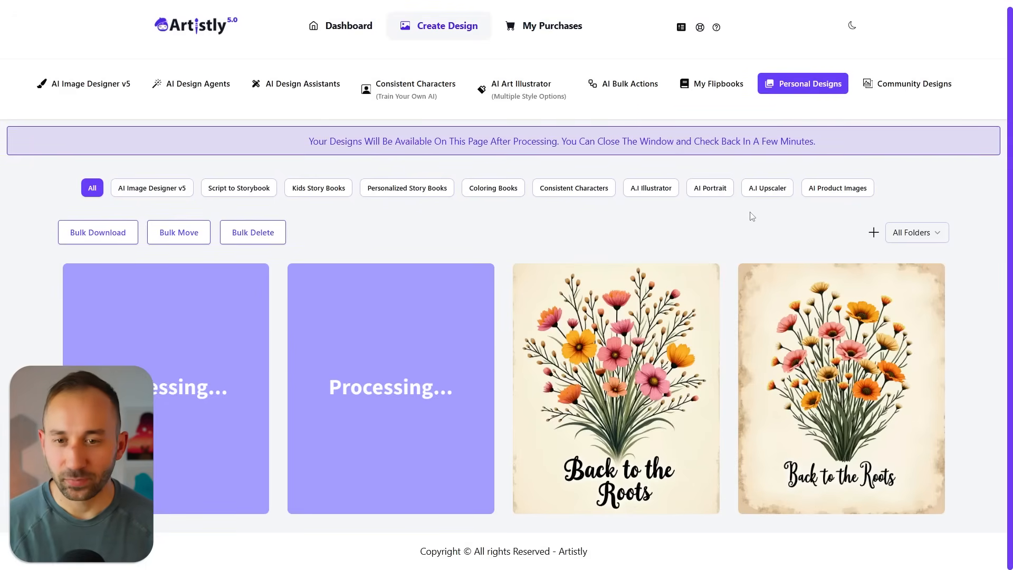
Inspect the "Back to the Roots" design with single-line lettering once more and download it
click(816, 389)
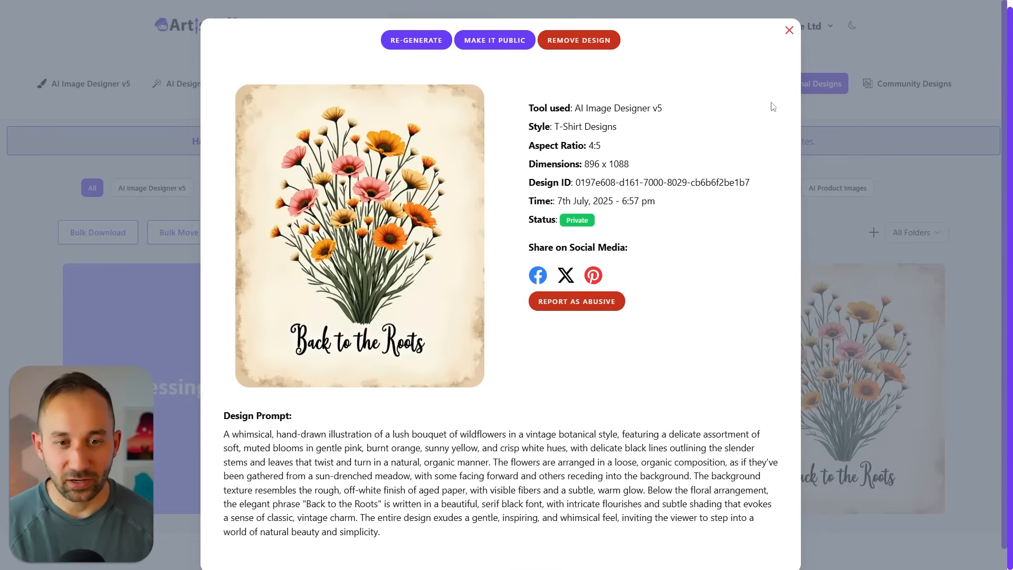
click(790, 32)
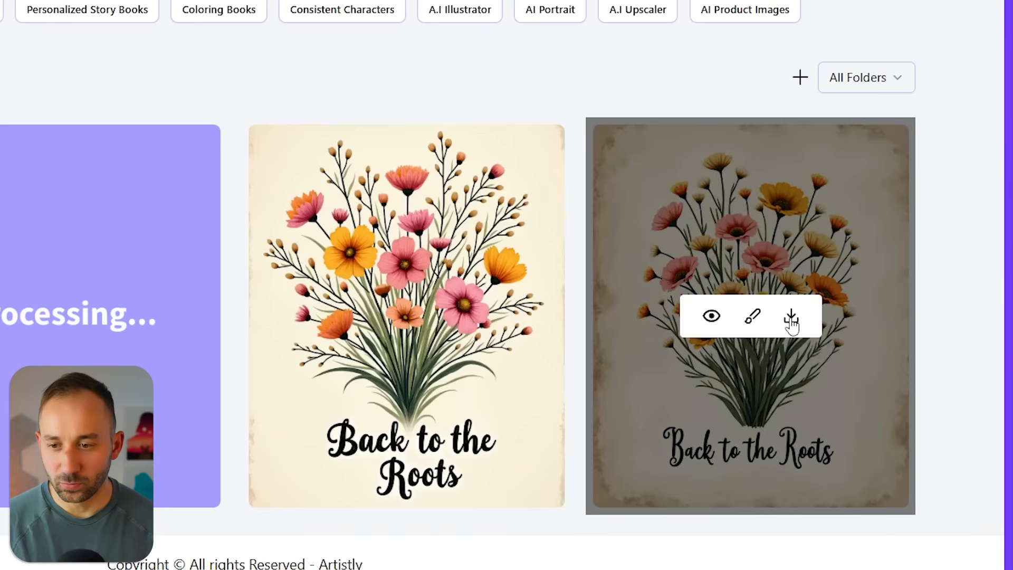
click(791, 318)
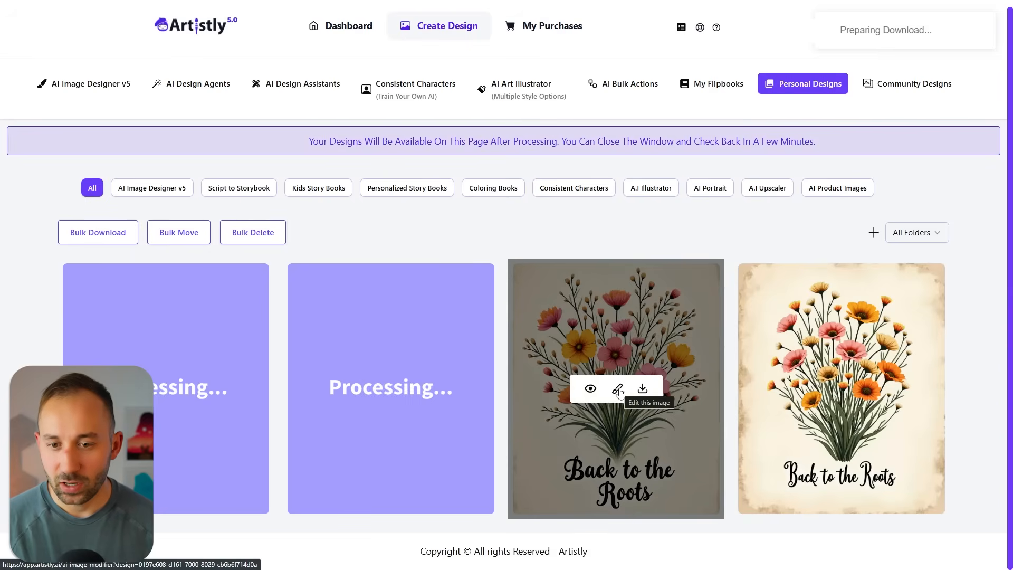
Open the "Back to the Roots" design with two-line script lettering in the image editor and remove its background with AI
click(619, 389)
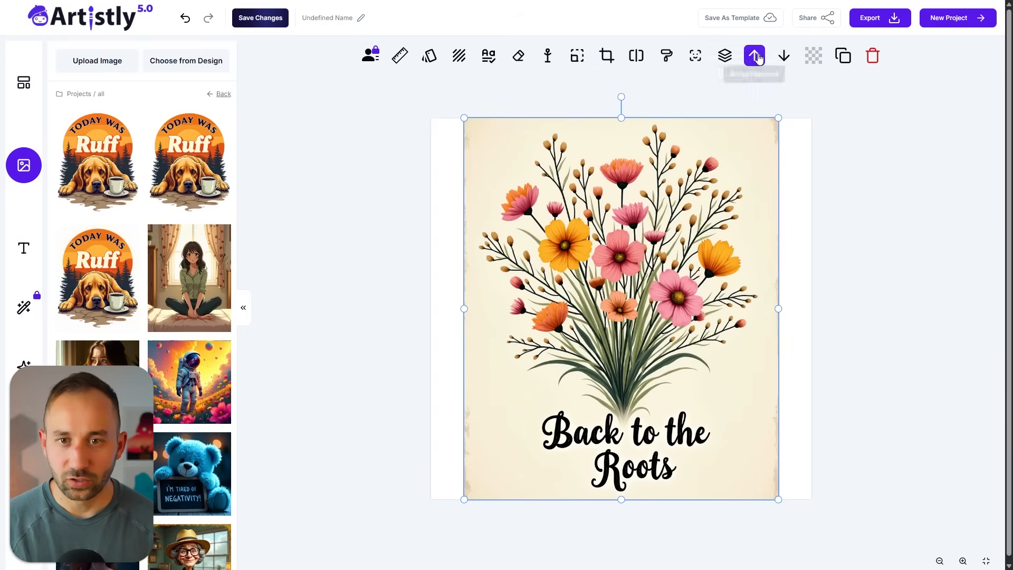
click(637, 55)
click(151, 276)
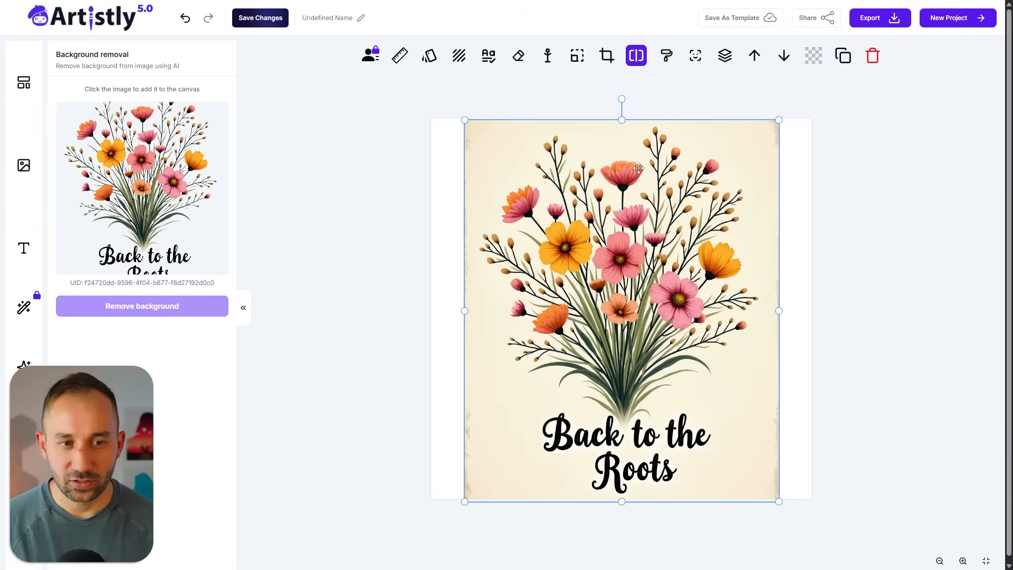
click(139, 189)
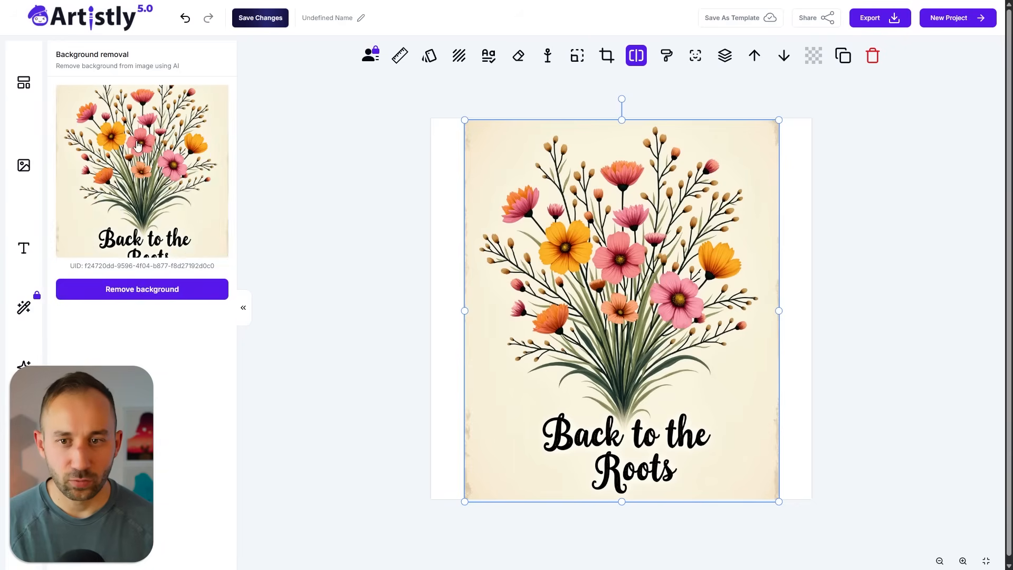
click(161, 302)
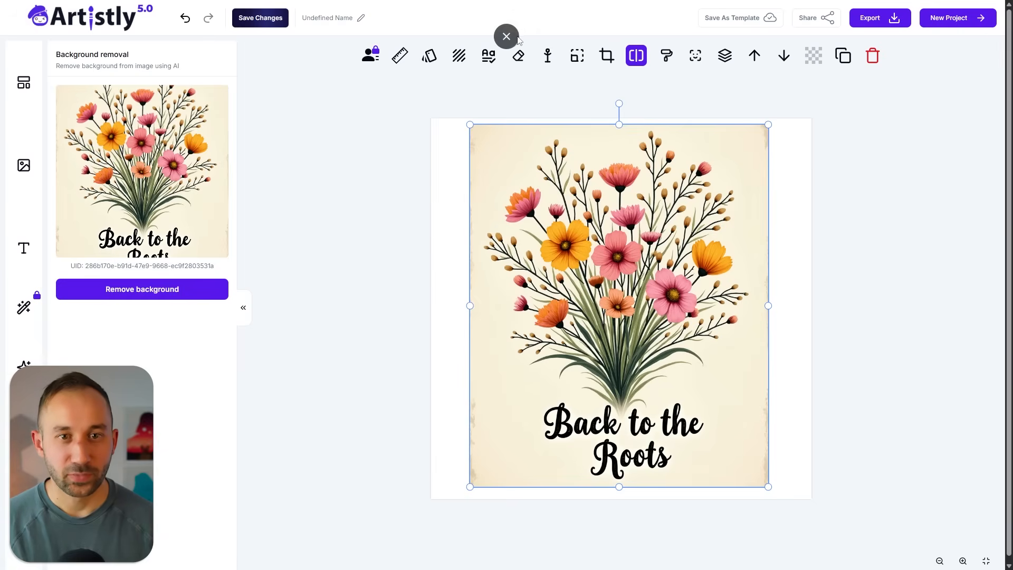
Leave the image editor and start a Create From Prompt design in the Fast AI Image Designer
click(508, 37)
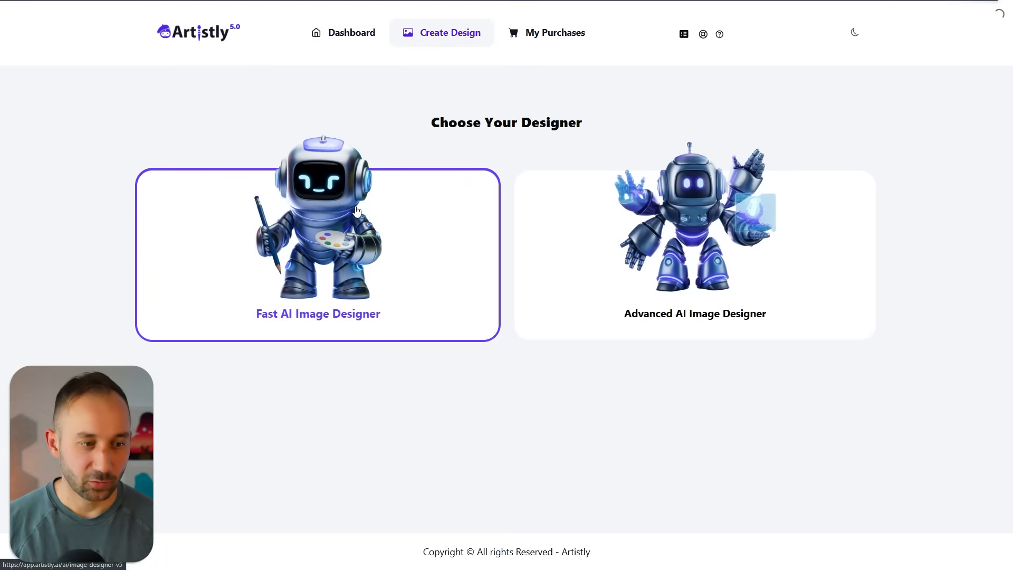
click(354, 257)
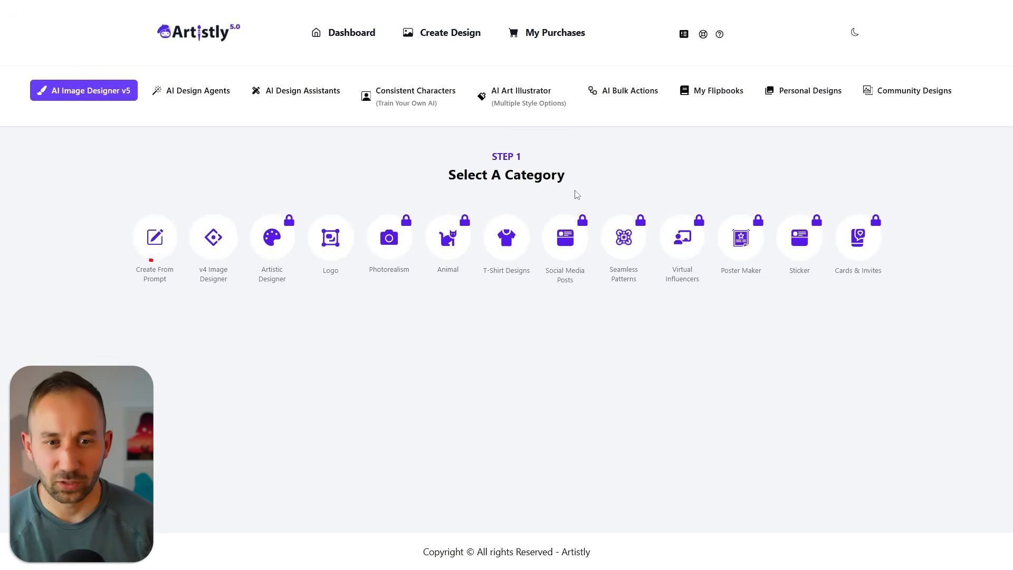
click(158, 247)
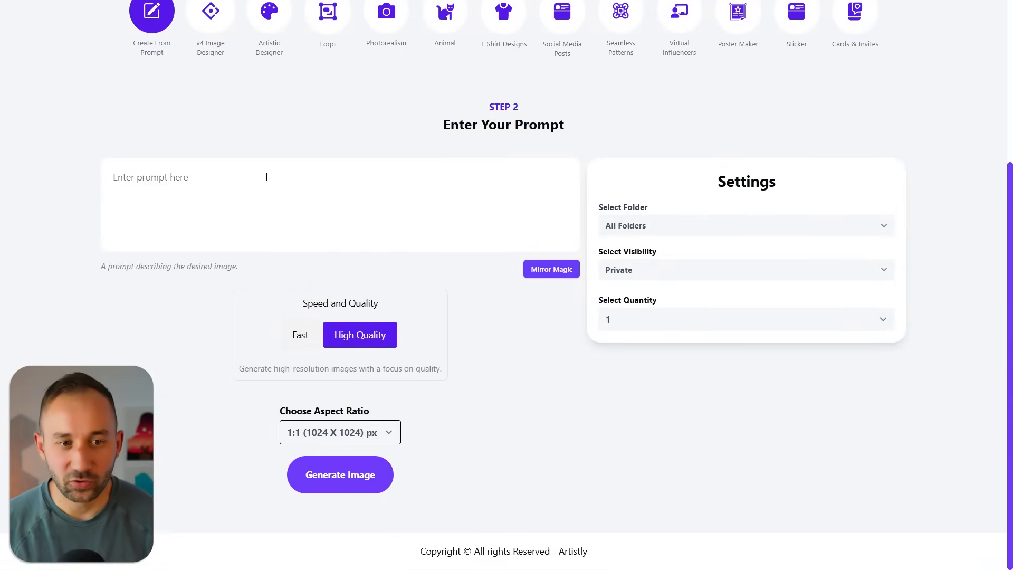
Enter the prompt "a kawaii highland cow wearing sunglasses and a sombrero and eating an ice cream, vibrant color palette, isolated on a white background"
click(267, 176)
text(a kawaii highland cow)
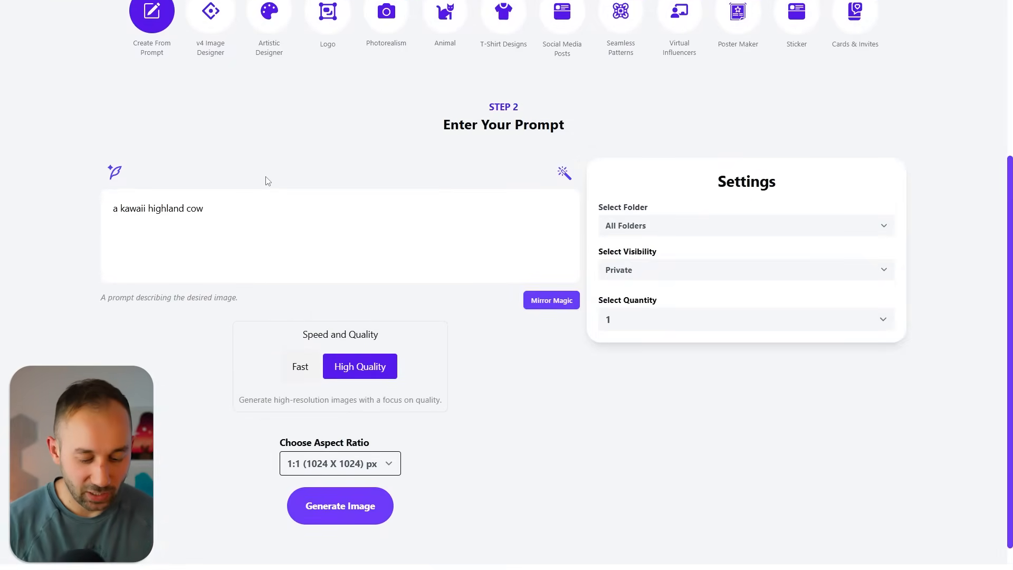
text(wearing sunglasses and a sombrero and eating)
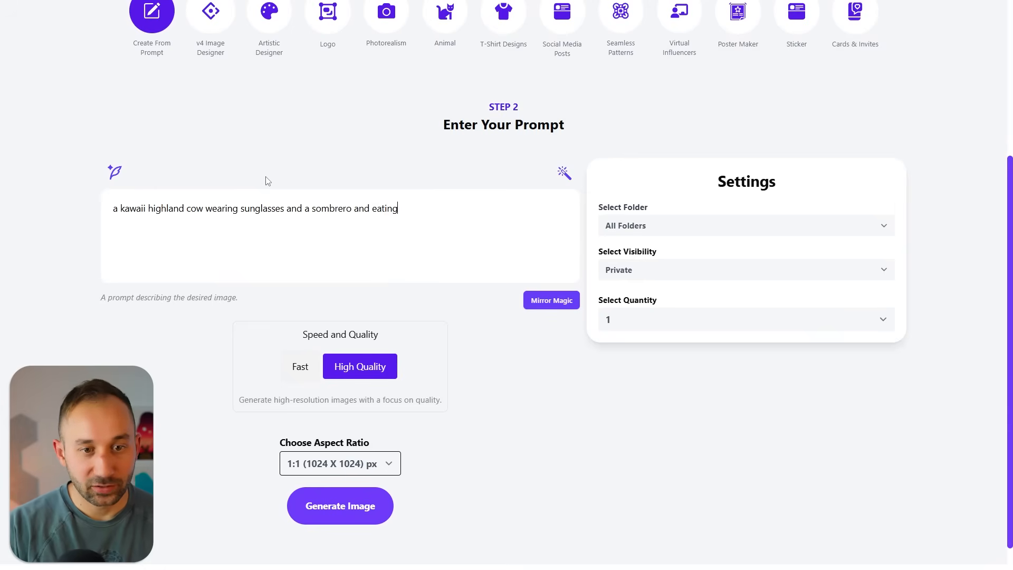
text( an ice cream, vibrant color palette, )
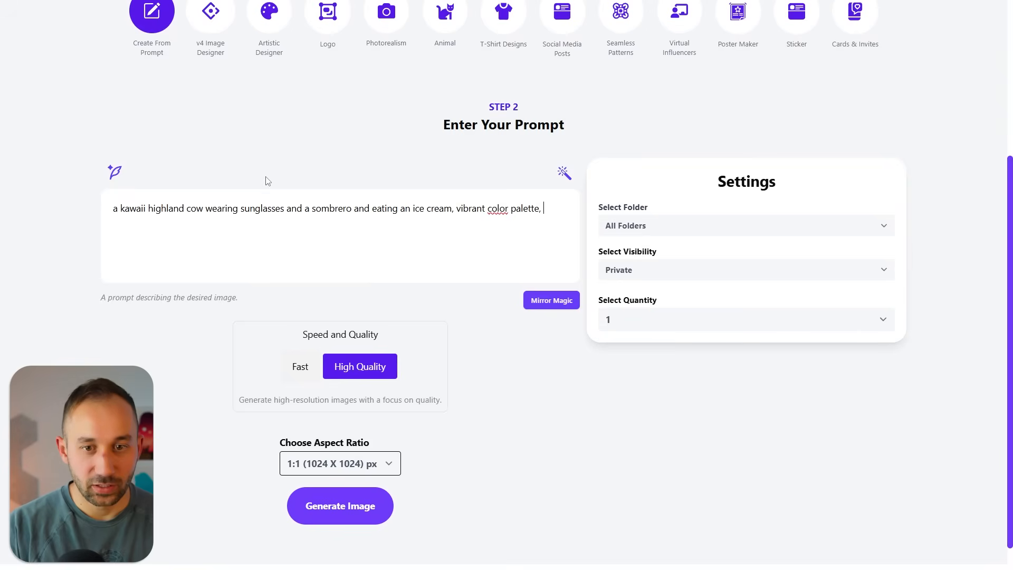
text(isolated on a white background)
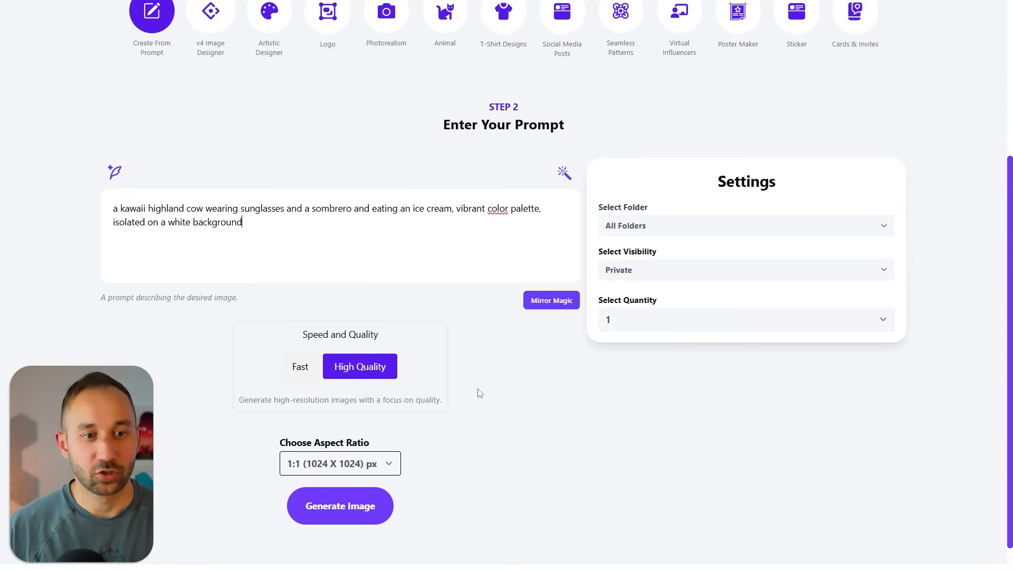
Set the quantity to 4 and generate the kawaii highland cow images
scroll(490, 239, up, 2)
scroll(536, 353, down, 1)
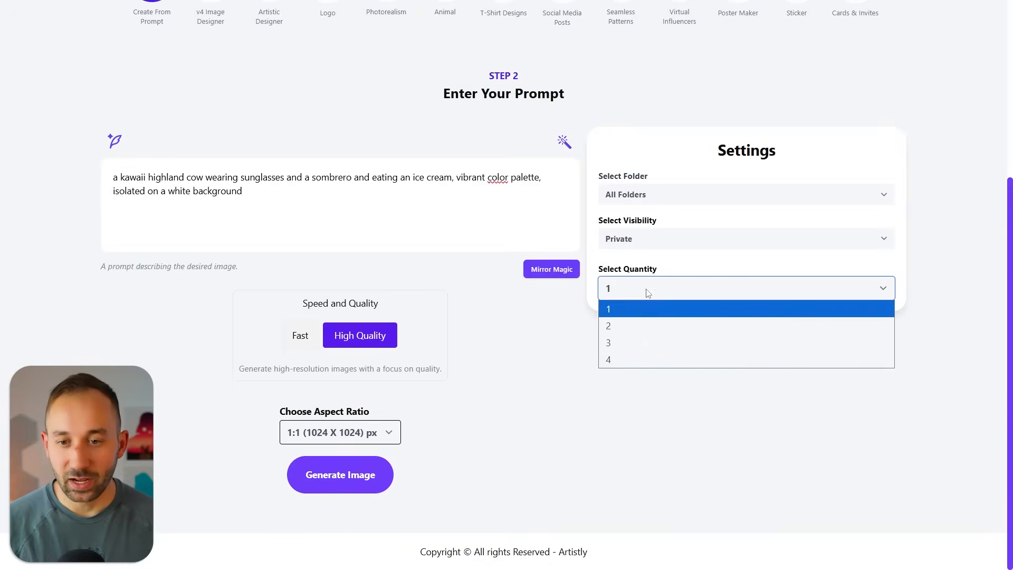
click(618, 356)
click(337, 478)
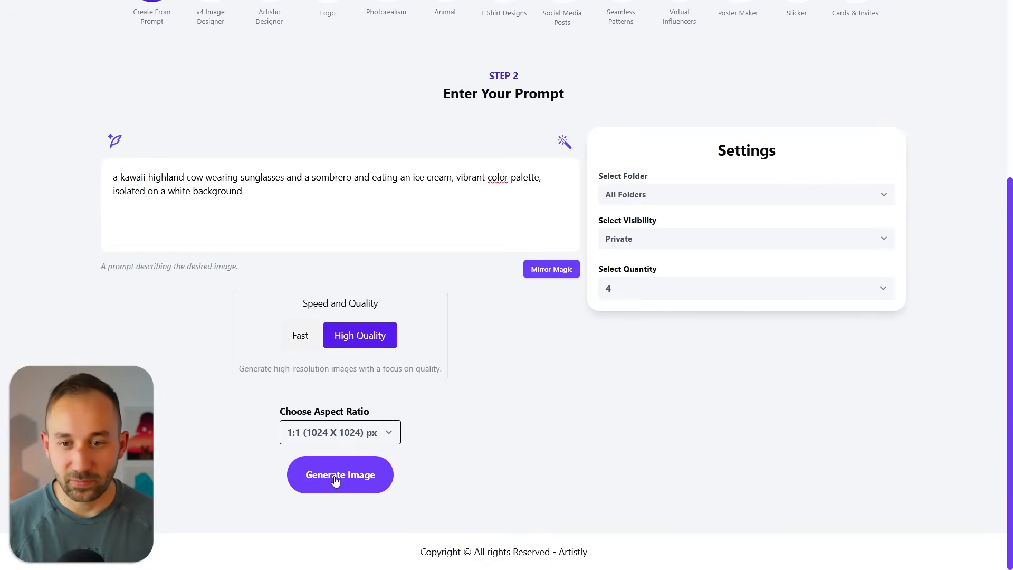
View the details of the finished "Back to the Roots" wildflower design with serif lettering
scroll(356, 411, up, 4)
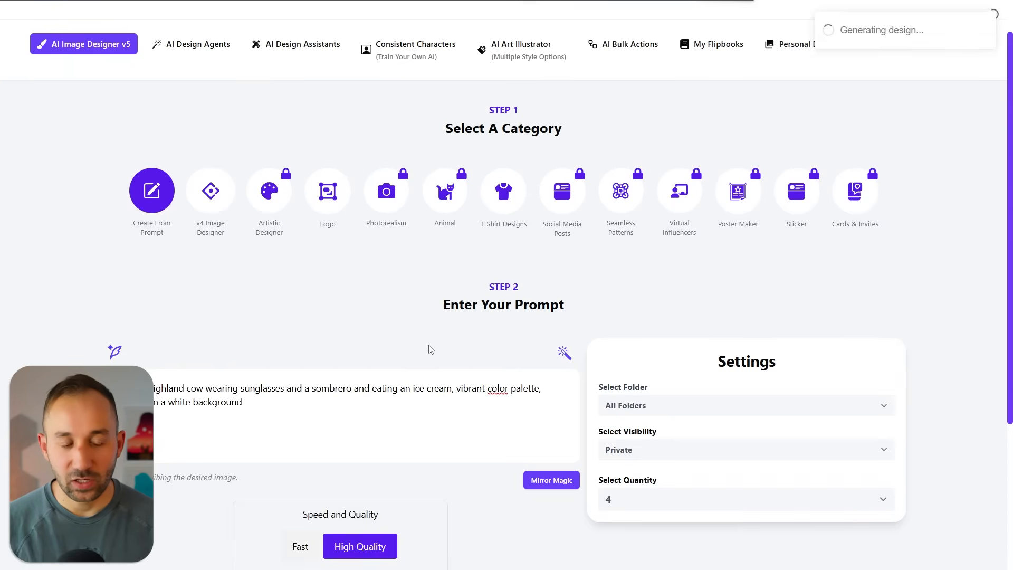
scroll(445, 284, down, 3)
scroll(474, 294, up, 1)
scroll(474, 295, down, 3)
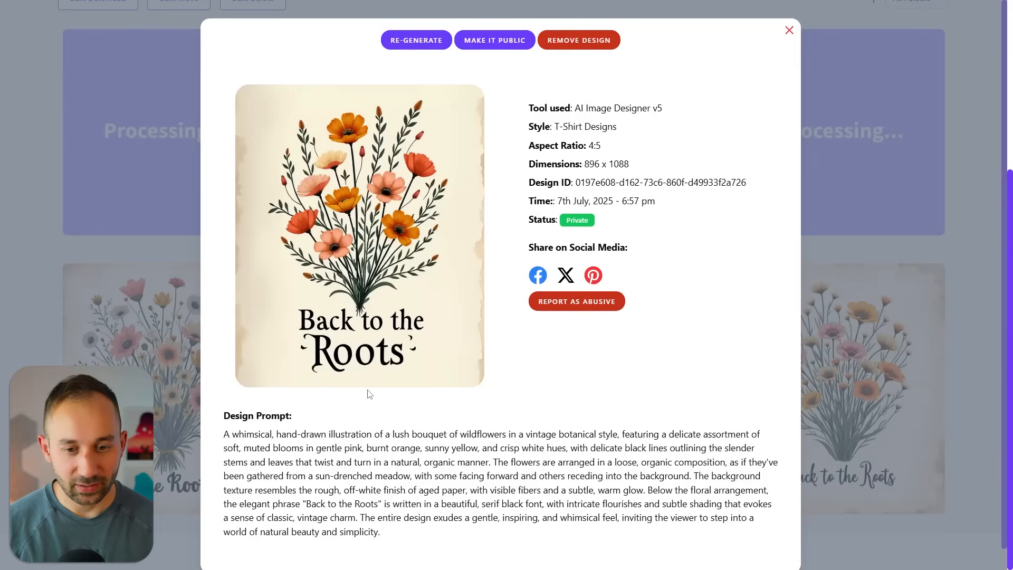
click(413, 437)
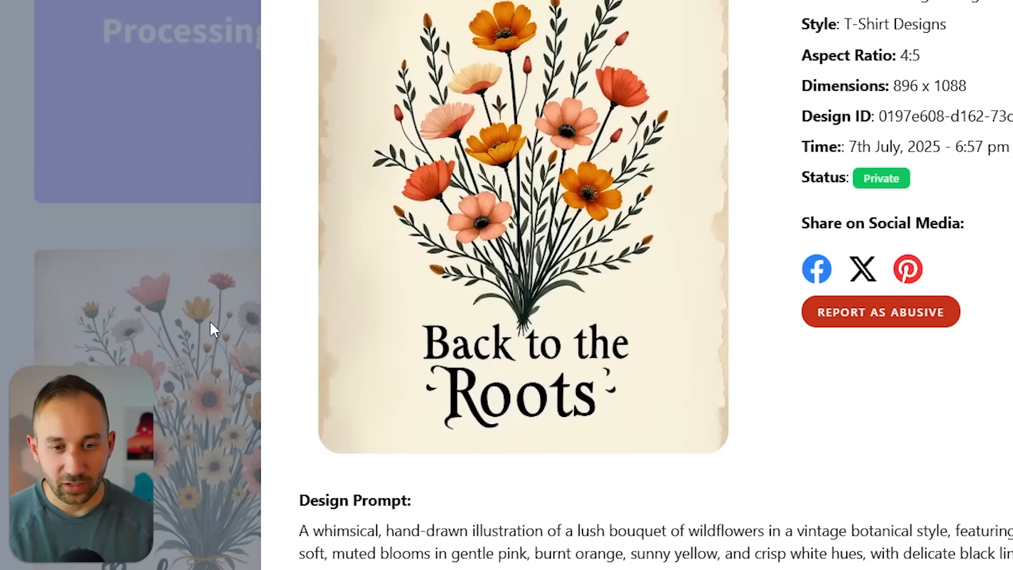
View the details of the "Back to the Roots" wildflower design with the ribbon-tied bouquet and script lettering
key(Escape)
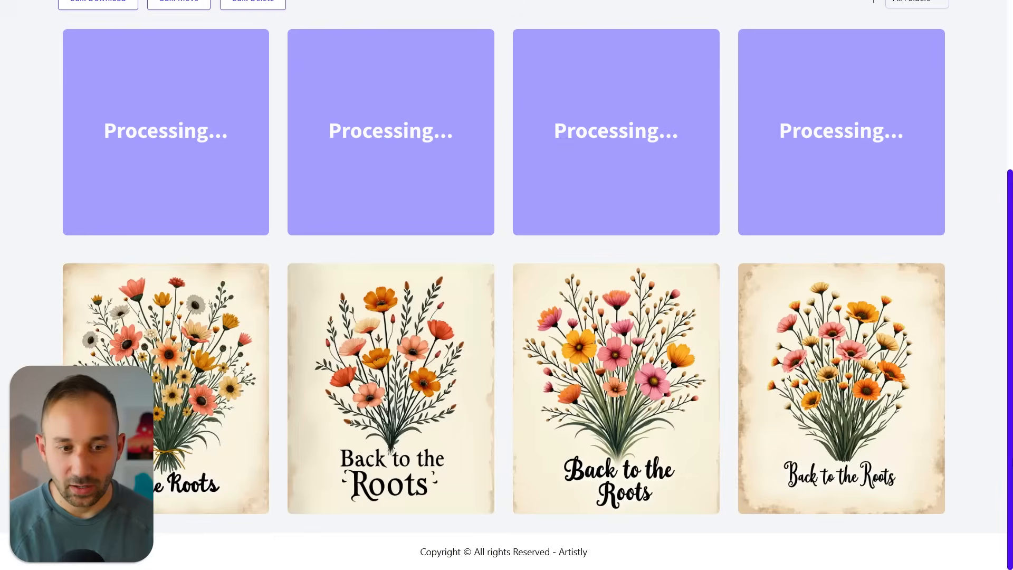
click(154, 372)
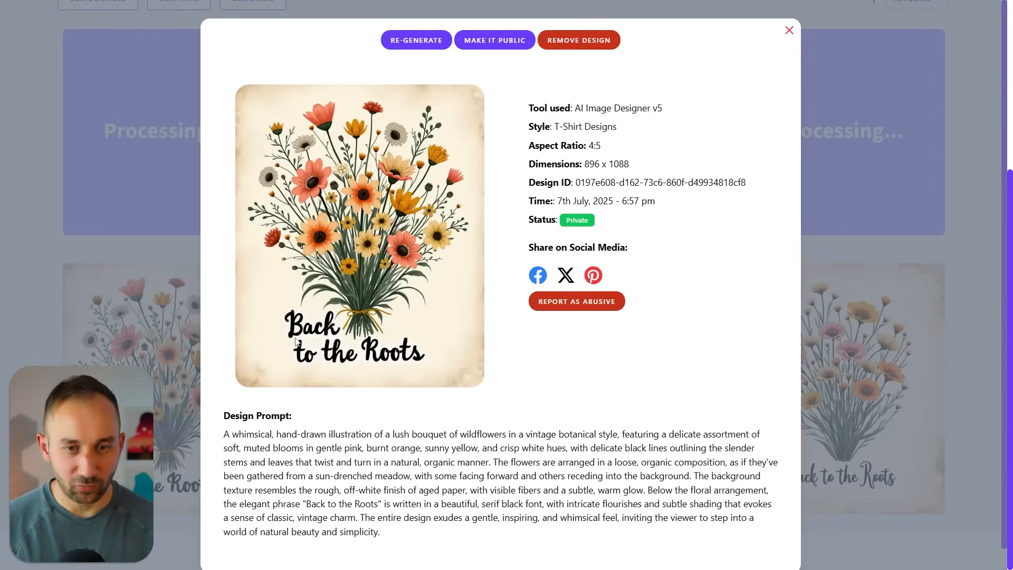
click(795, 34)
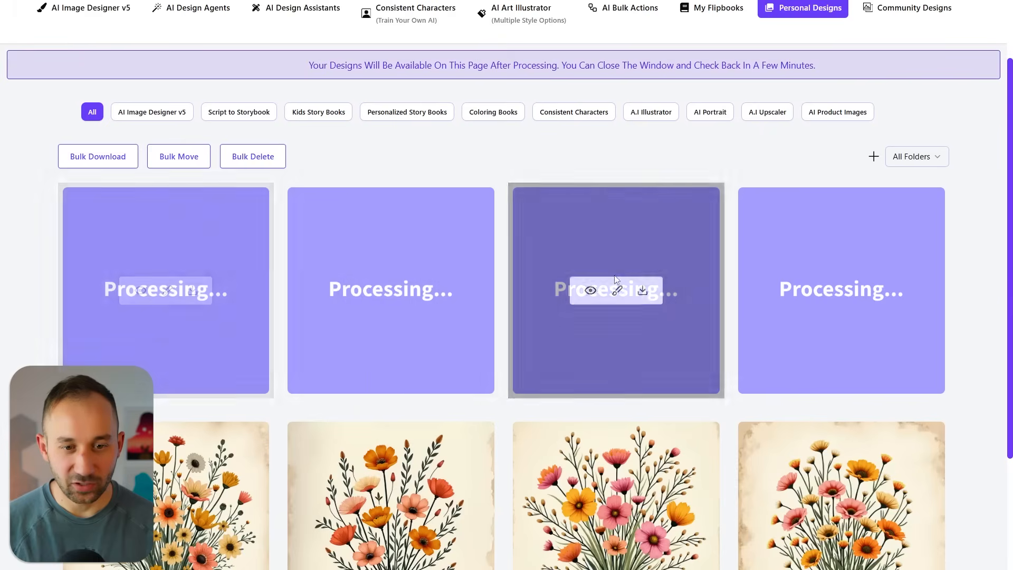
Look over the four generated kawaii highland cow images in the personal designs
scroll(780, 174, up, 2)
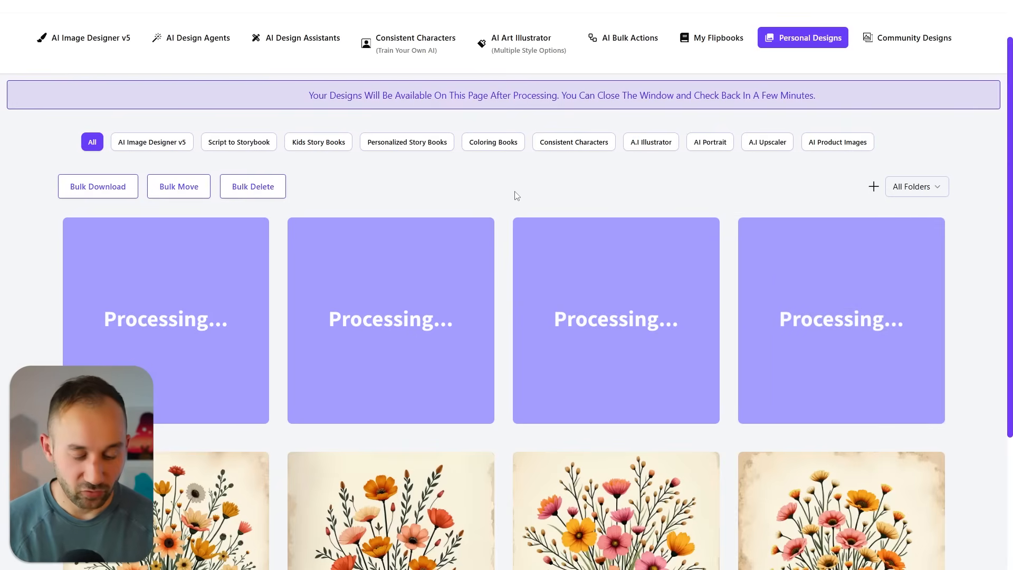
scroll(701, 252, down, 8)
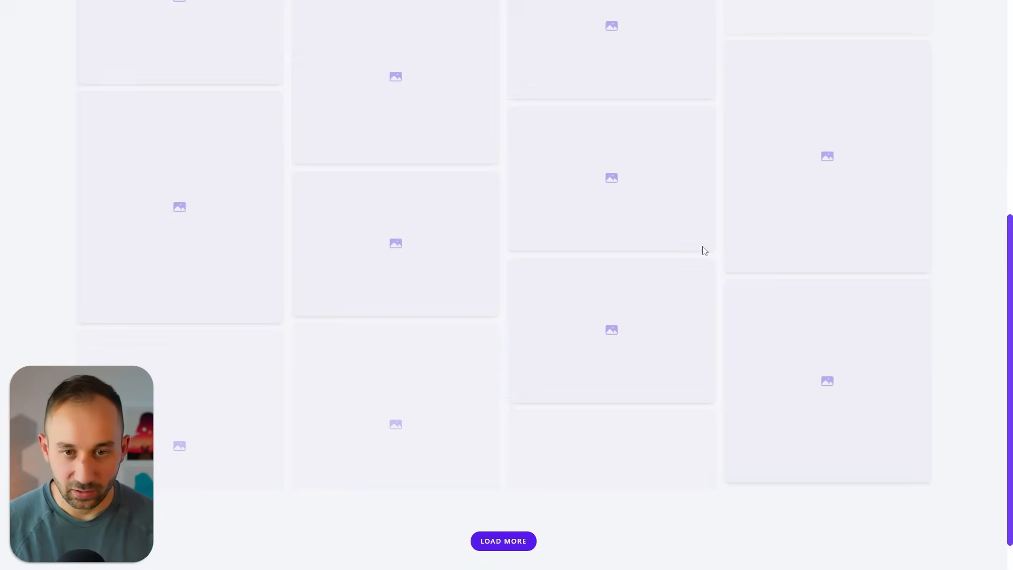
scroll(709, 265, down, 2)
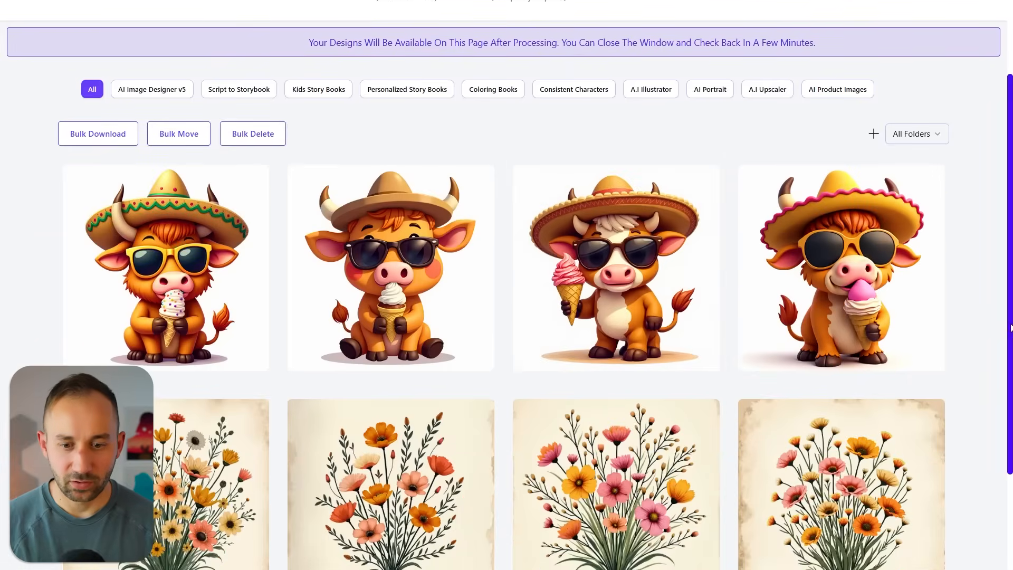
scroll(1004, 325, down, 1)
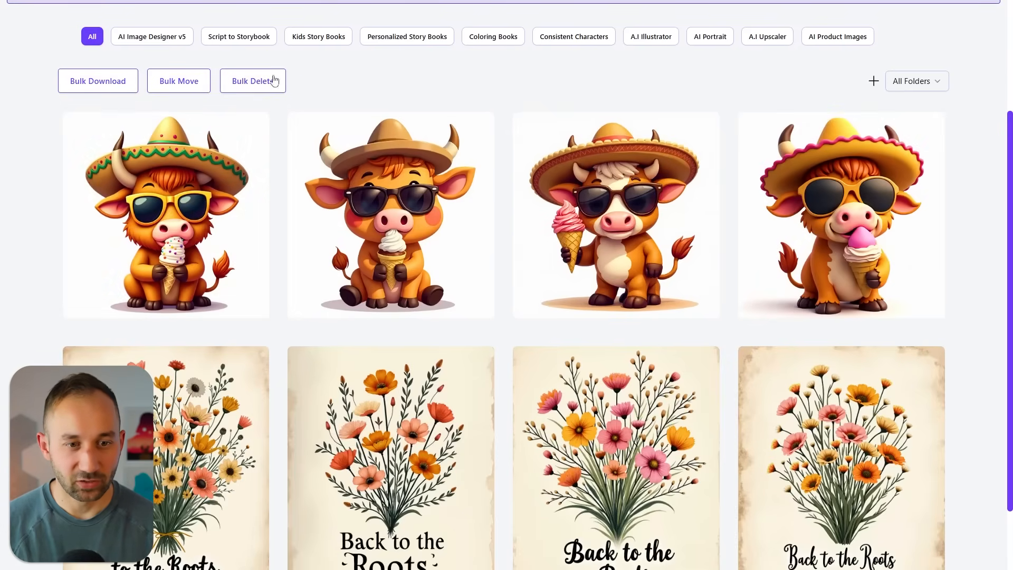
mouse_move(261, 300)
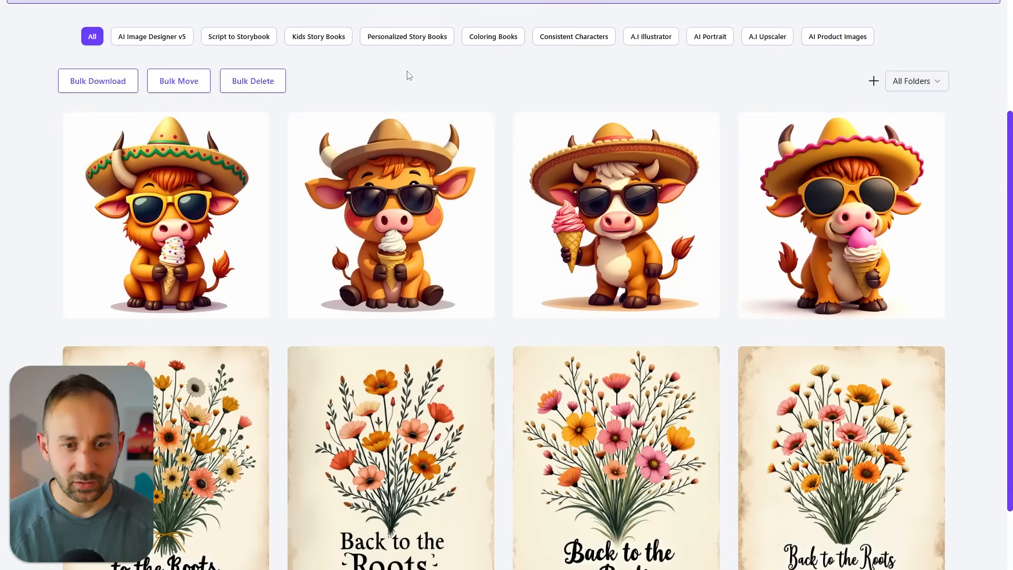
mouse_move(482, 281)
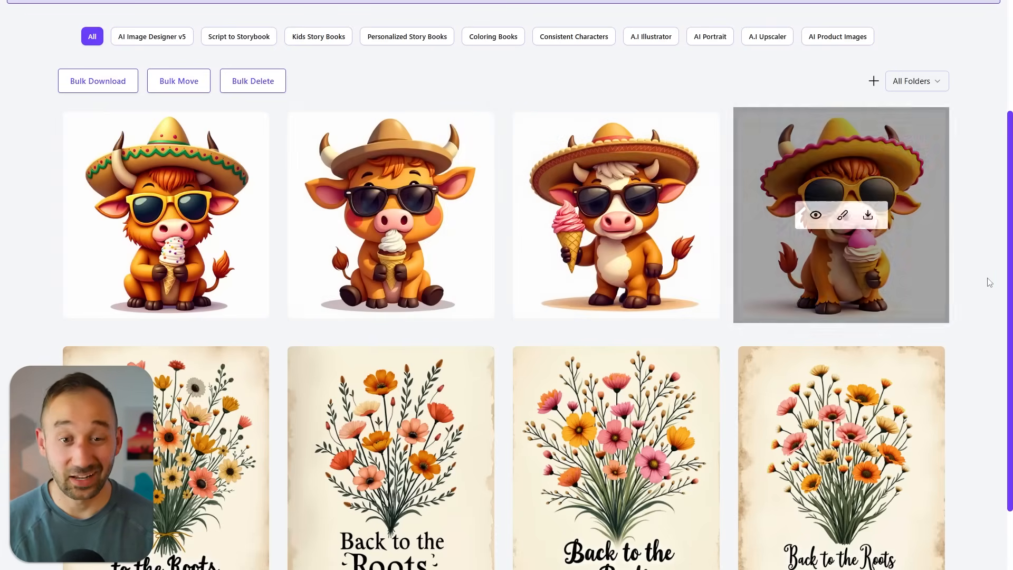
View the details of the highland cow image with the pink-trimmed sombrero and pink ice cream
mouse_move(873, 241)
click(816, 215)
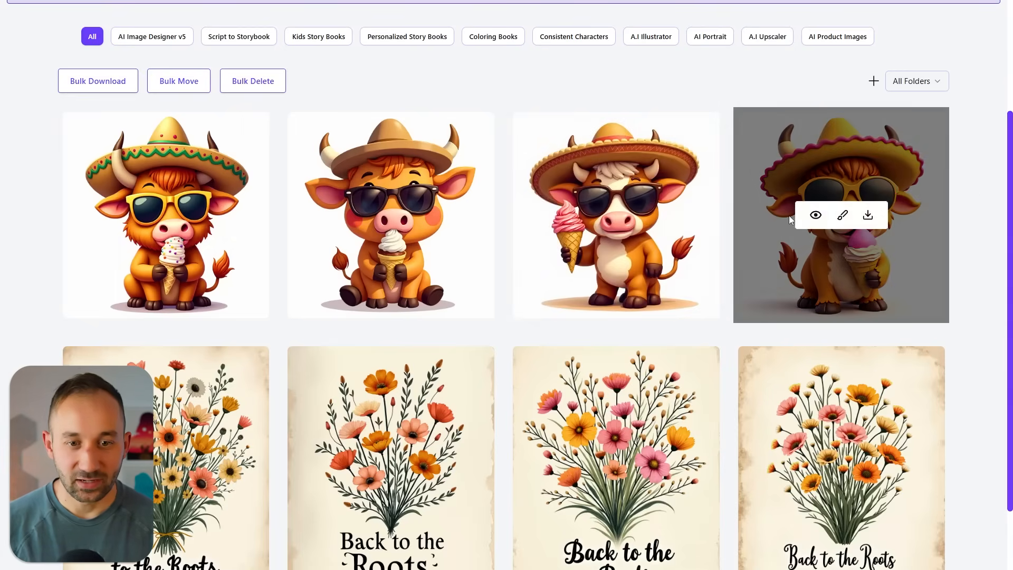
click(812, 216)
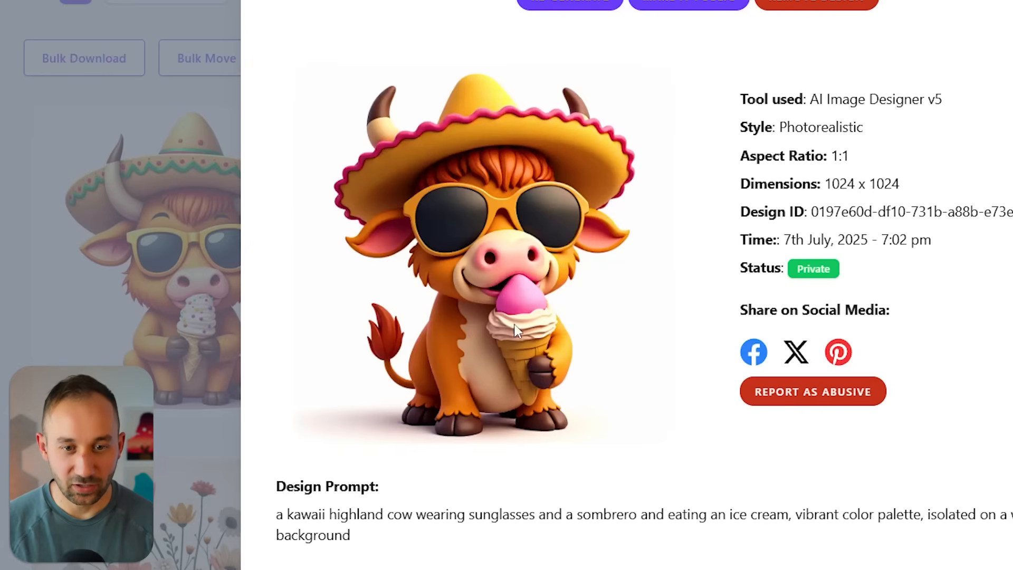
key(Escape)
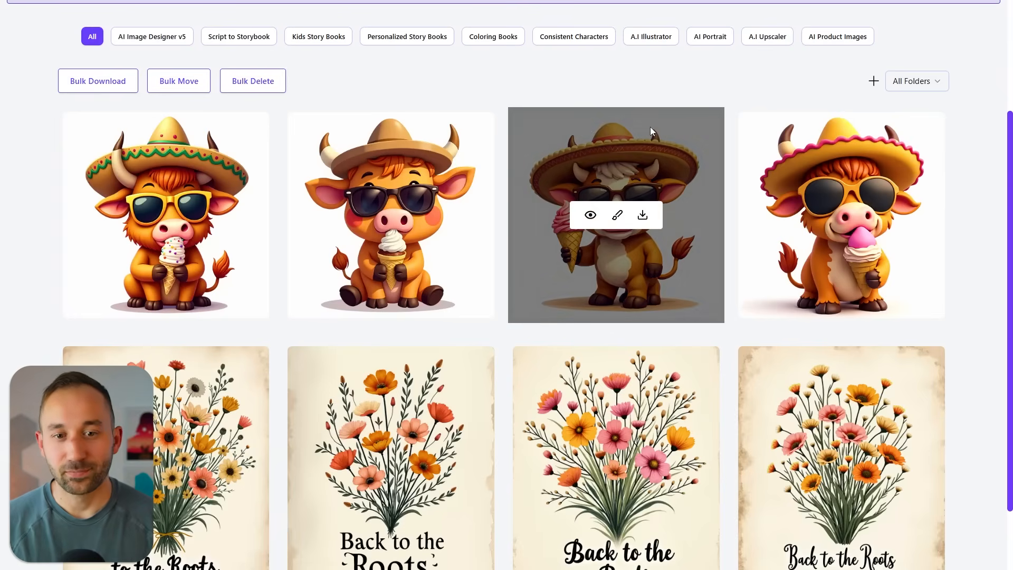
Compare the highland cow images with the "Back to the Roots" wildflower designs in the personal designs
scroll(650, 137, down, 2)
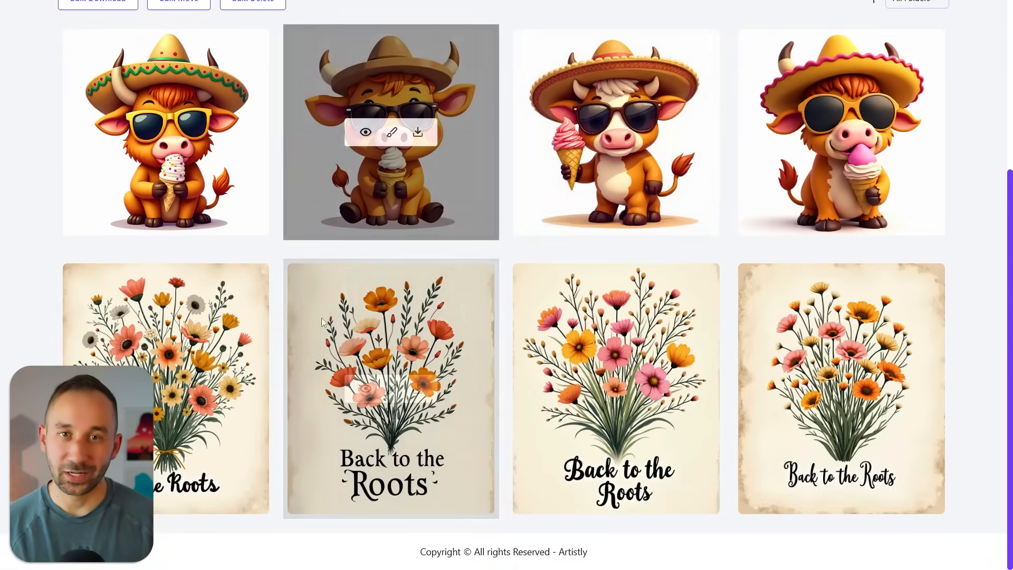
scroll(275, 306, up, 5)
scroll(277, 312, down, 4)
scroll(279, 316, up, 4)
scroll(607, 274, down, 2)
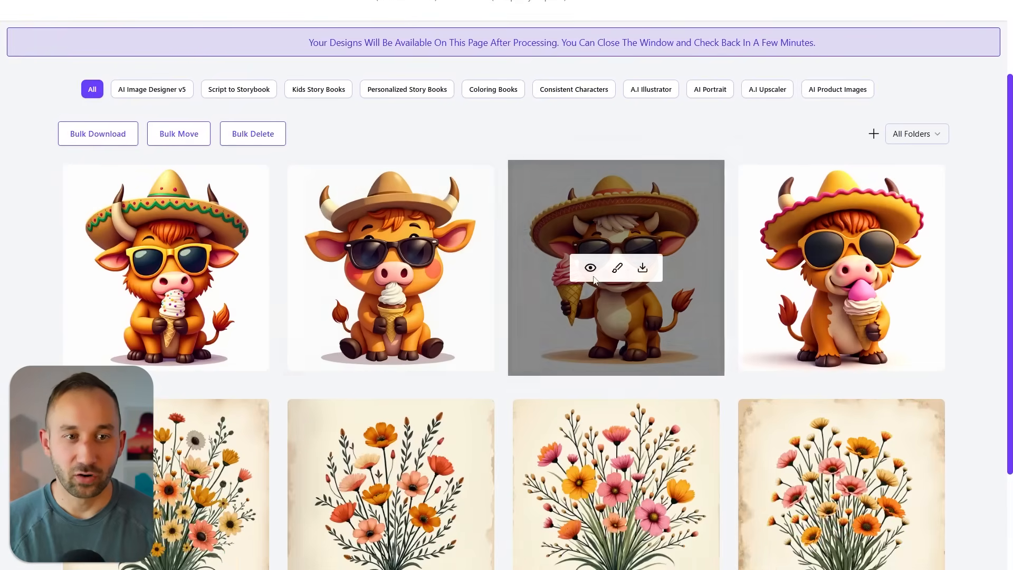
scroll(608, 276, down, 3)
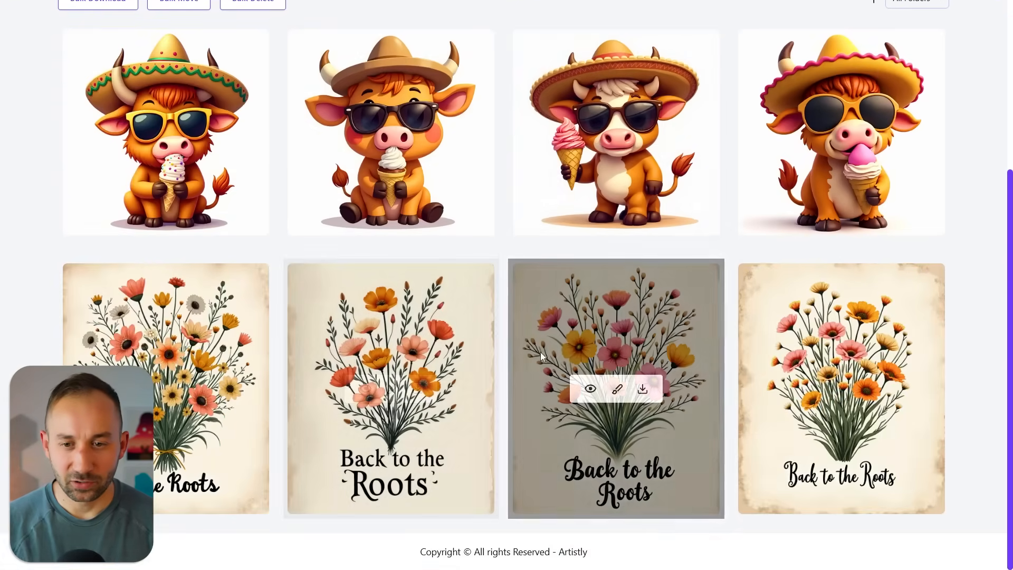
scroll(980, 368, up, 2)
scroll(979, 369, down, 2)
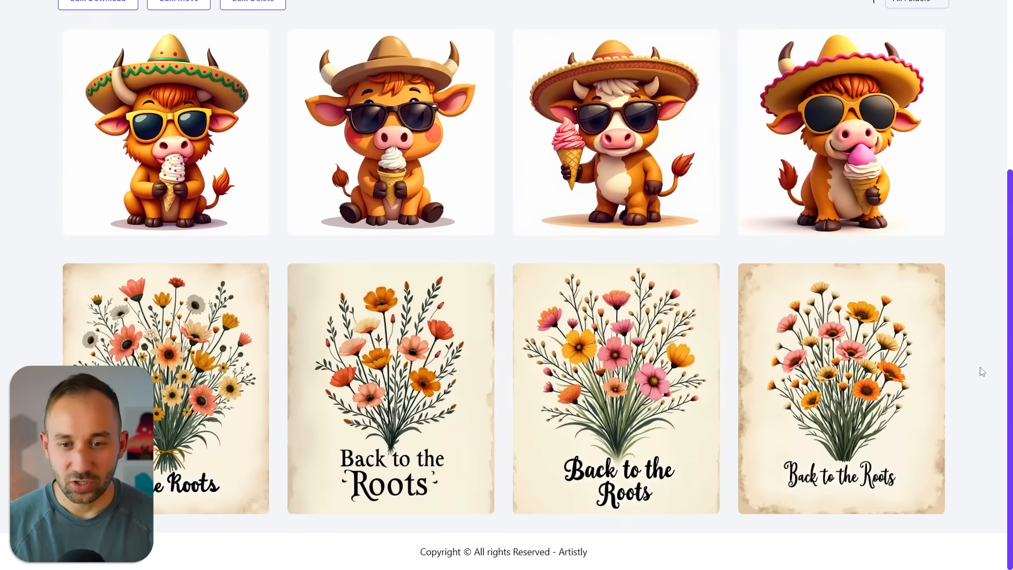
scroll(979, 369, up, 1)
scroll(980, 369, down, 1)
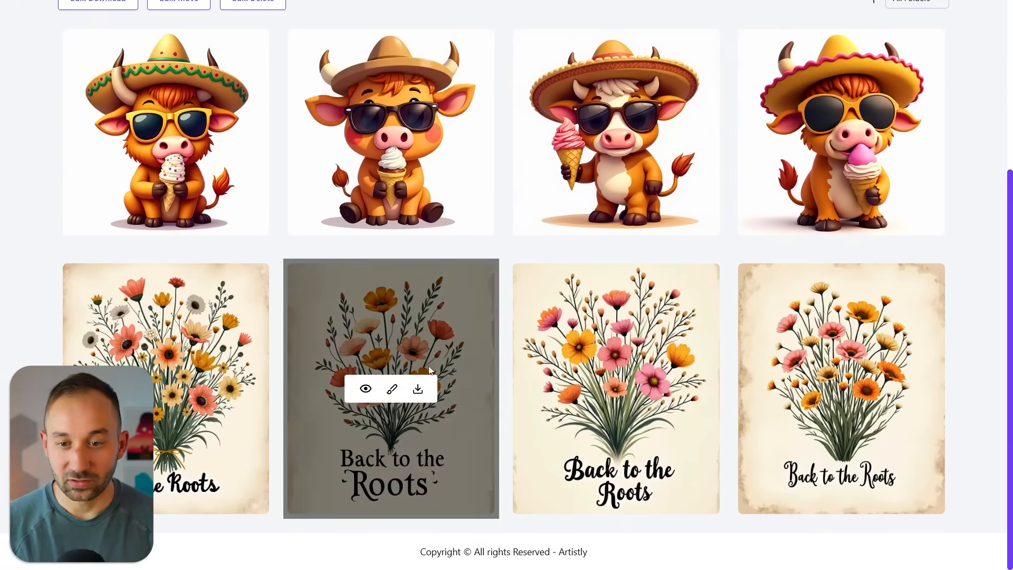
scroll(512, 382, up, 6)
scroll(979, 388, down, 5)
scroll(979, 388, up, 5)
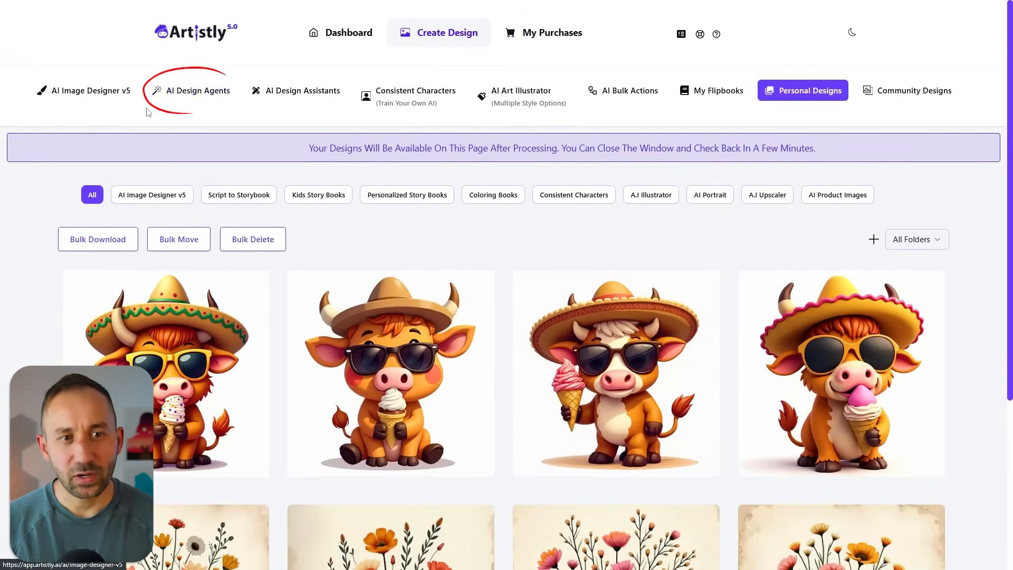
Open the AI Design Agents and choose the Coloring Page category
click(198, 90)
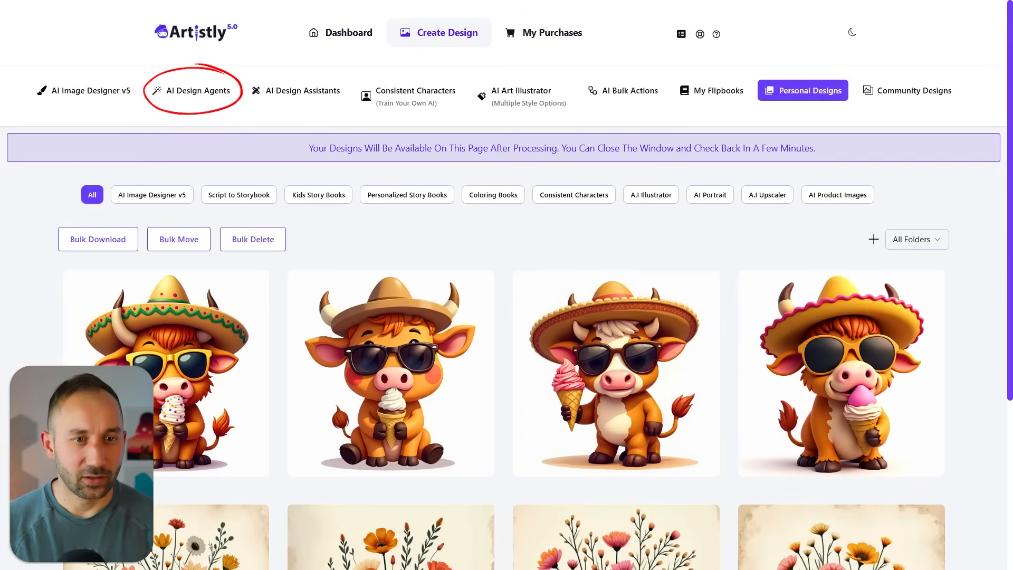
mouse_move(78, 310)
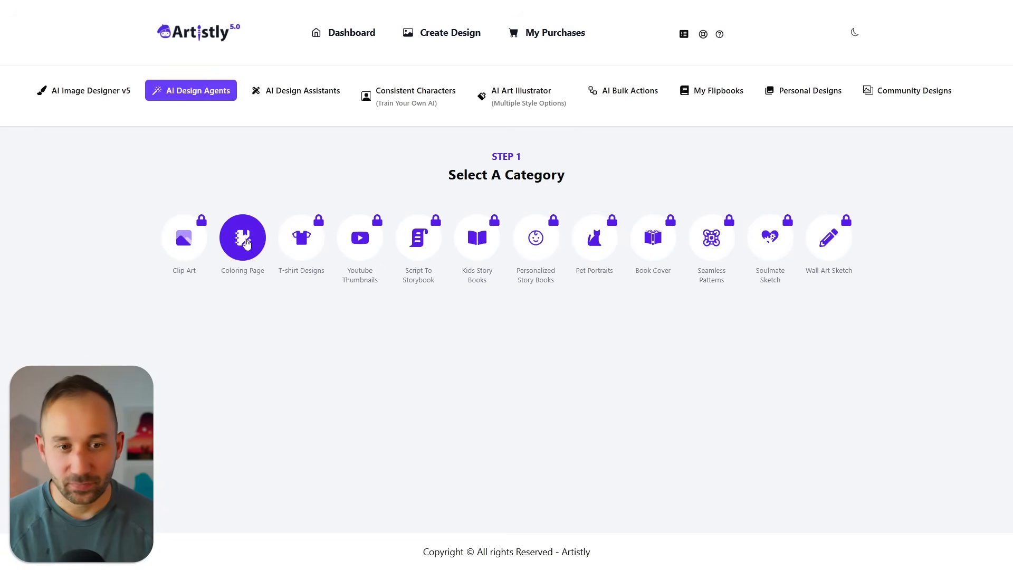
click(248, 243)
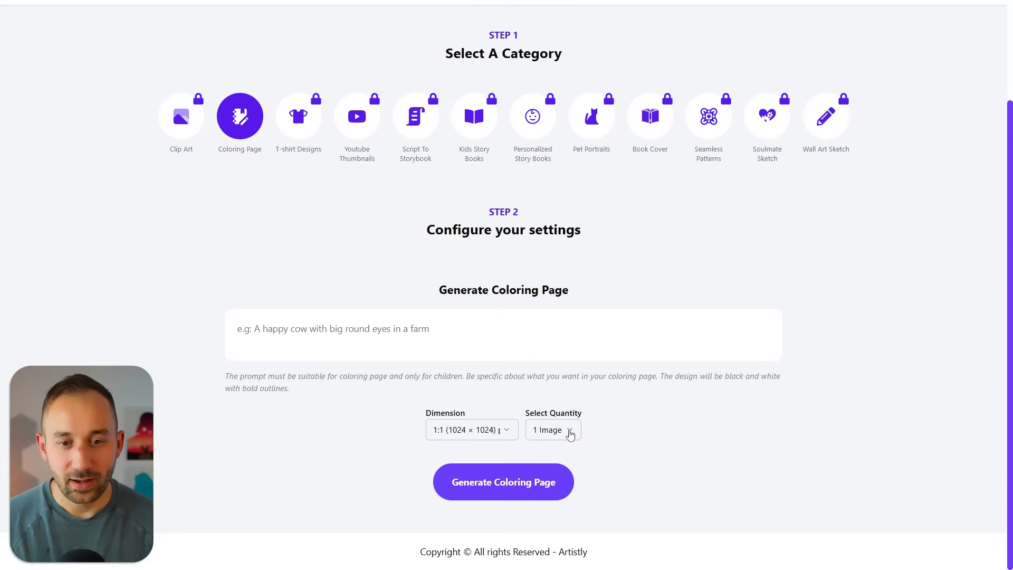
Generate 10 coloring page images from the prompt "a cute raccoon on a floaty in the pool"
click(570, 433)
click(575, 407)
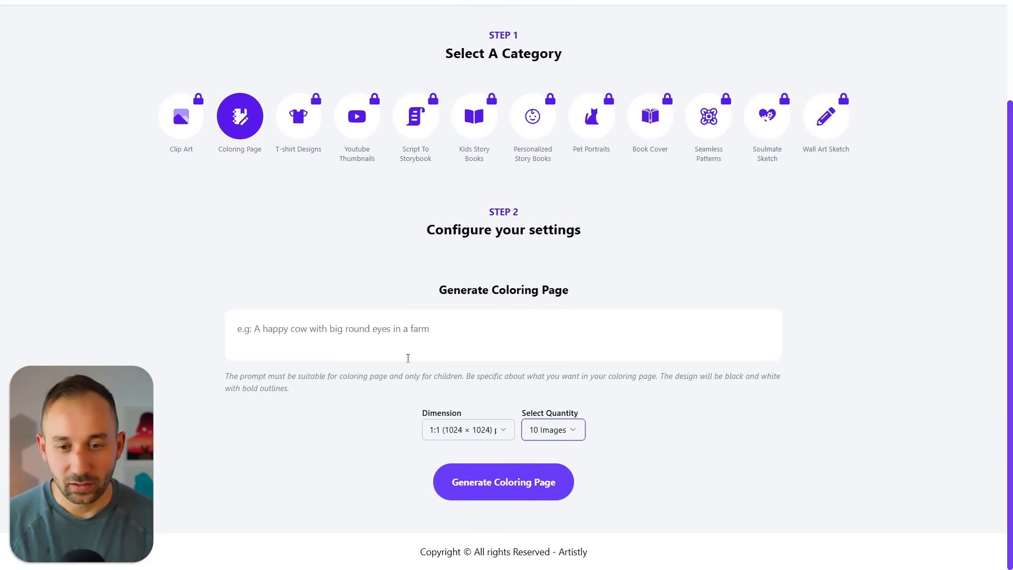
text(a cute raccoon on a floaty in the pool)
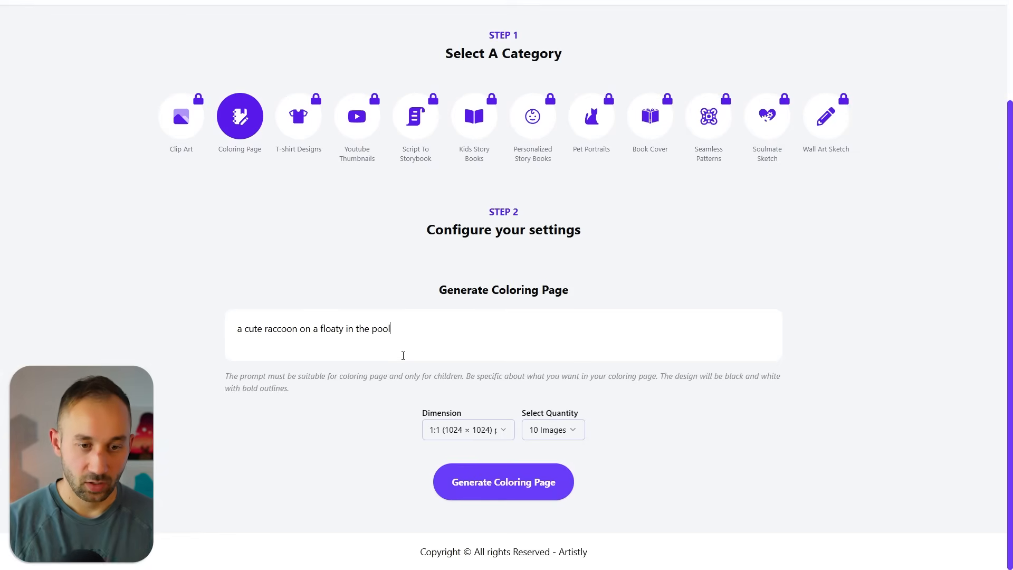
click(491, 480)
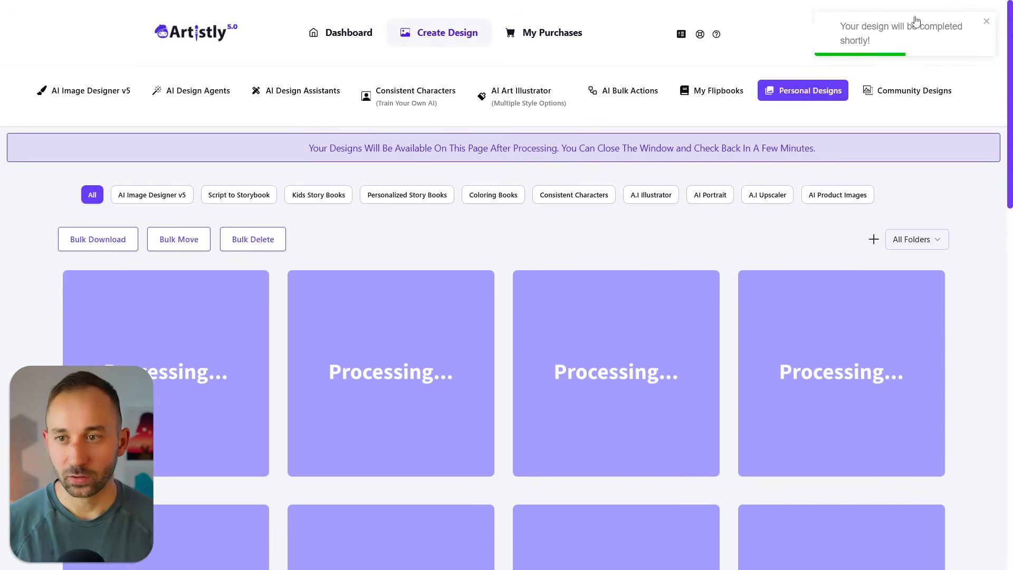
Look over the generated raccoon coloring pages in the personal designs
scroll(977, 344, down, 8)
scroll(425, 172, up, 4)
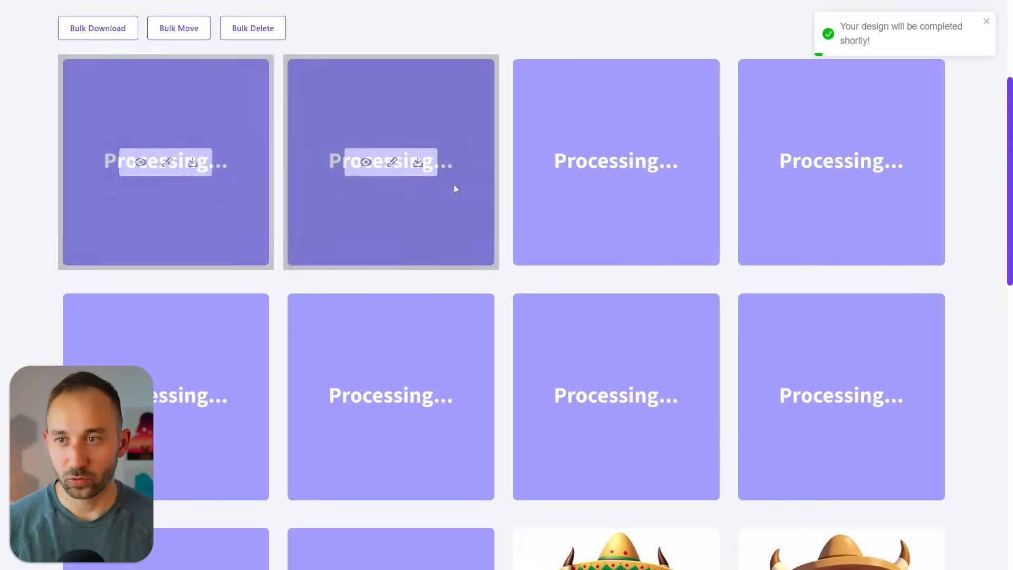
scroll(833, 172, down, 11)
scroll(509, 132, up, 10)
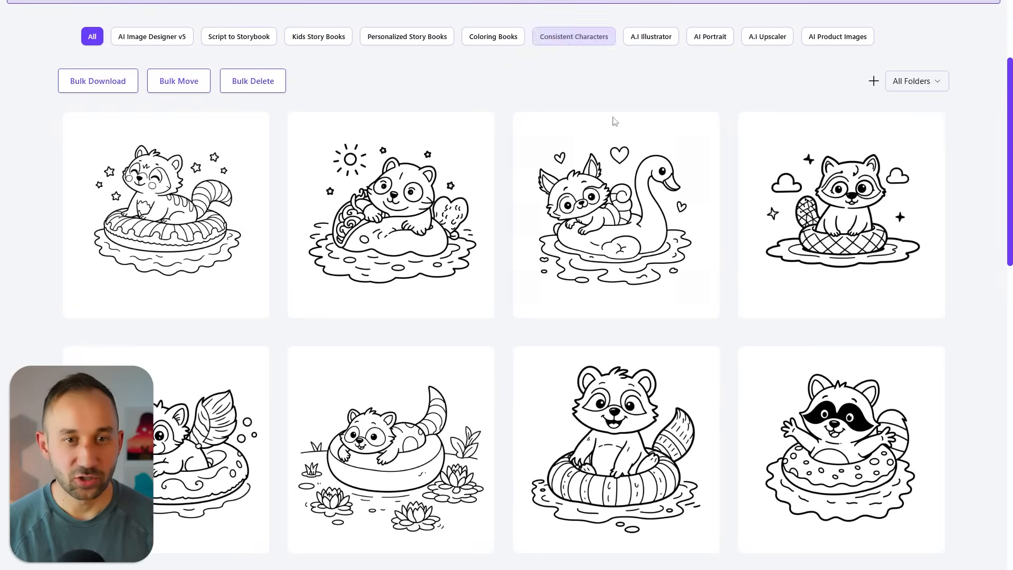
scroll(508, 339, down, 1)
scroll(508, 339, down, 4)
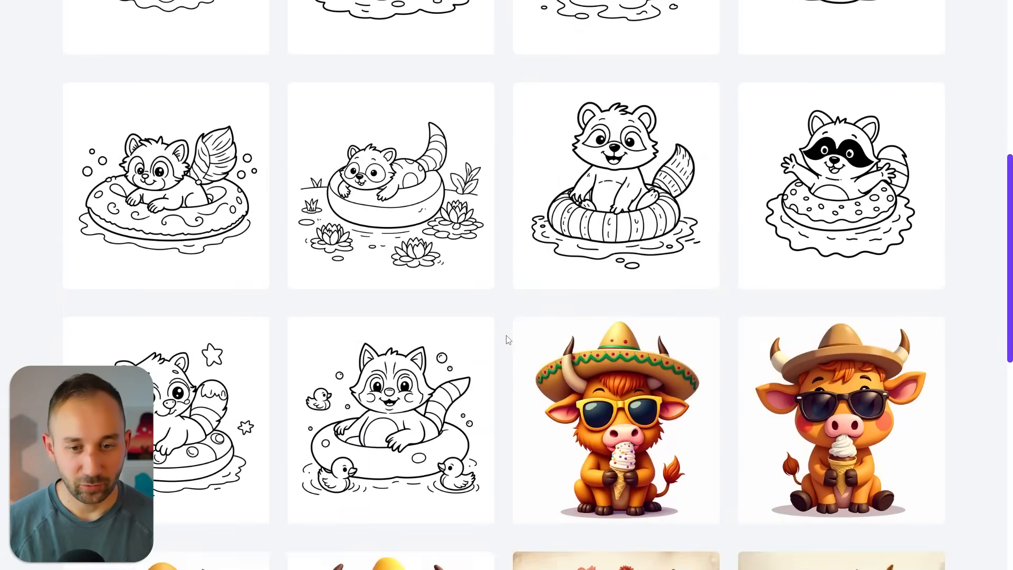
scroll(834, 299, up, 5)
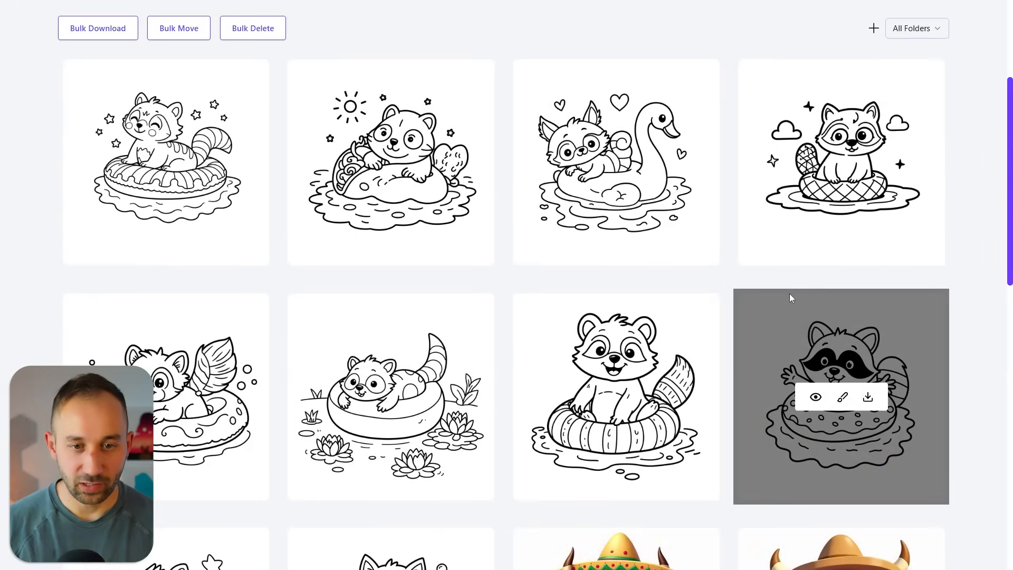
scroll(788, 293, up, 1)
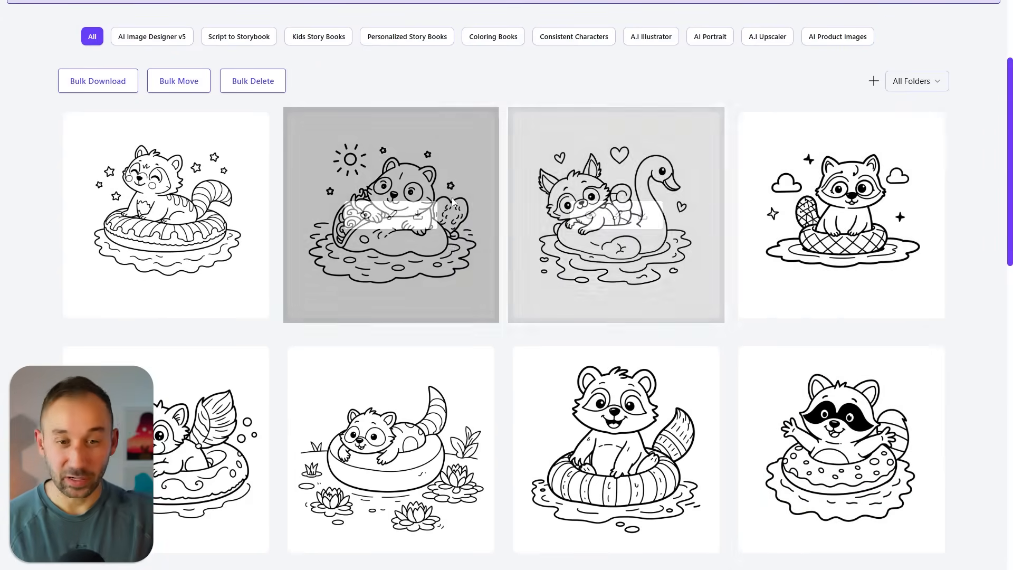
View the details of the coloring pages showing the raccoon on a taco floaty and the raccoon among water lilies
click(365, 215)
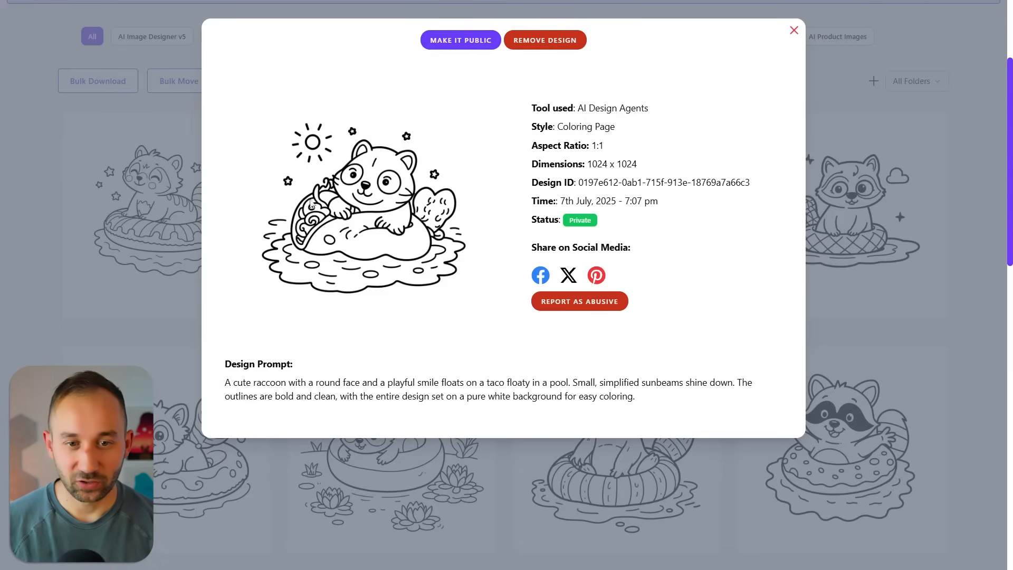
click(839, 44)
scroll(995, 264, down, 4)
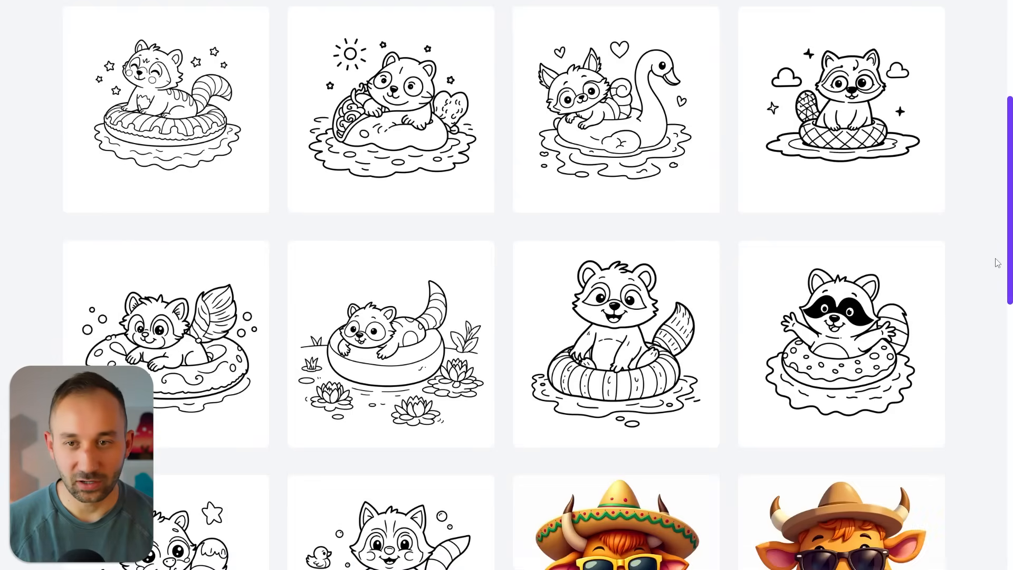
click(360, 247)
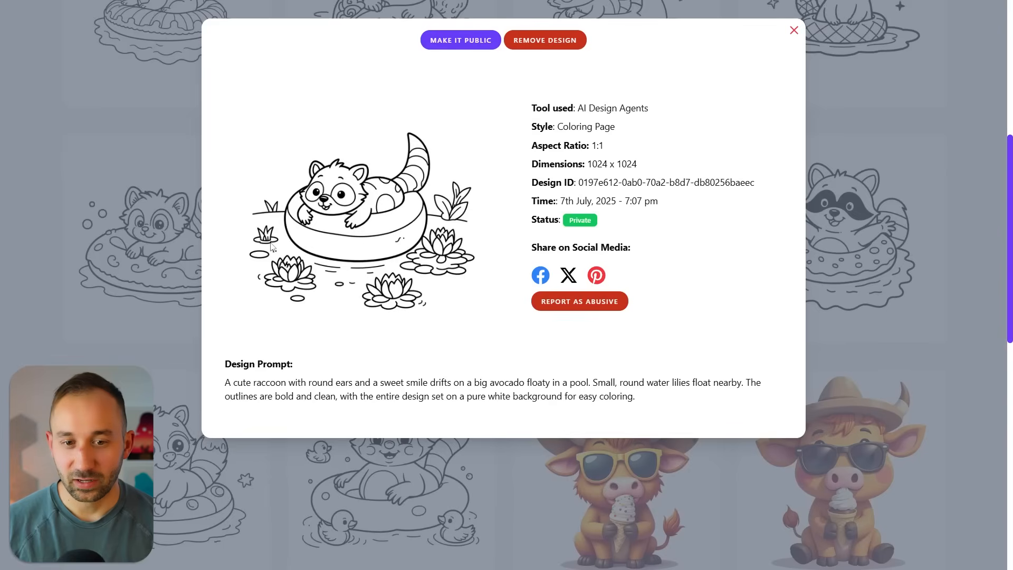
click(794, 30)
Start a new design with the Advanced AI Image Designer
scroll(413, 425, down, 3)
scroll(977, 349, down, 2)
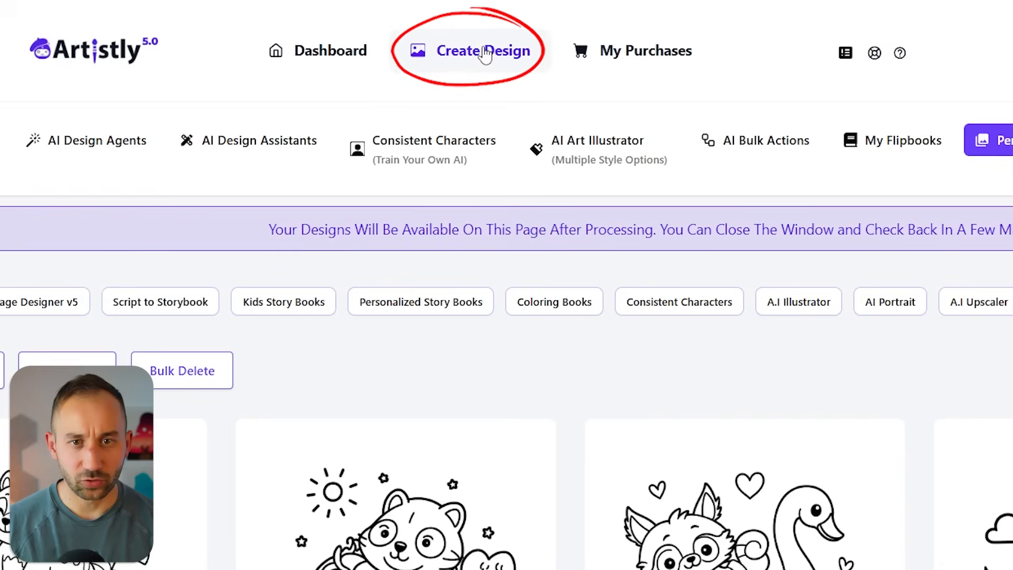
click(448, 35)
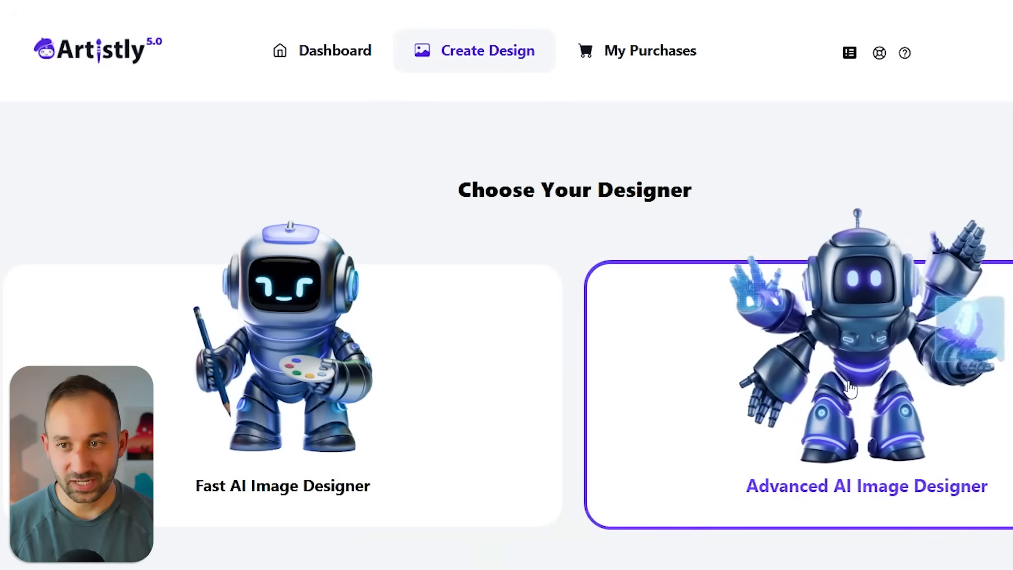
click(846, 521)
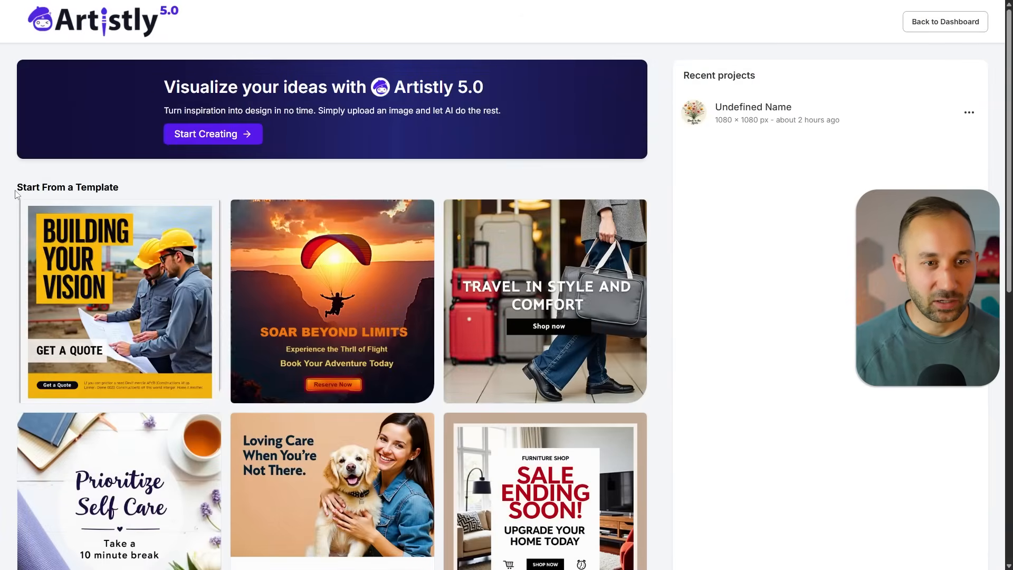
Look through several pages of the starting templates for the image designer
scroll(361, 213, down, 10)
click(357, 520)
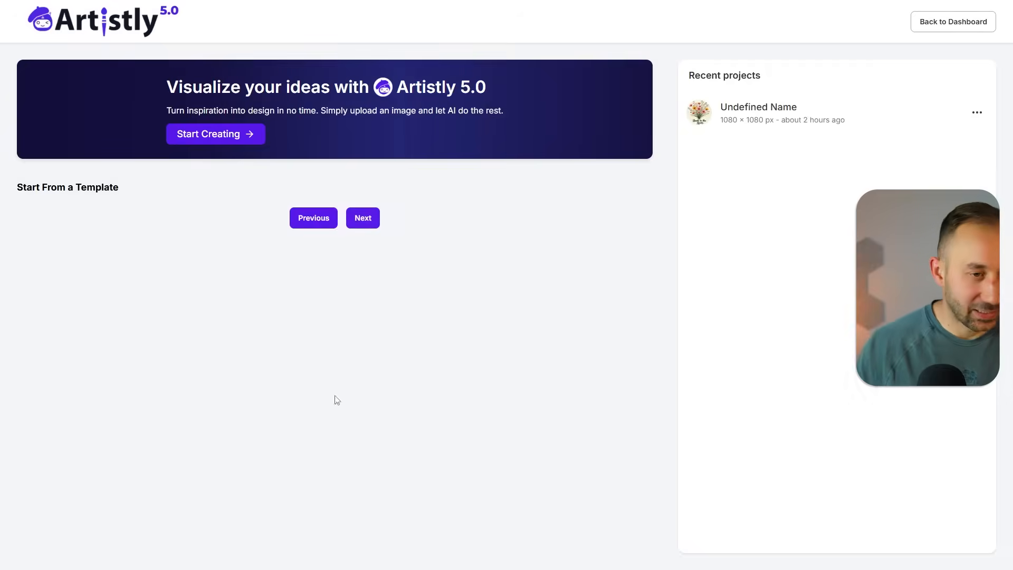
scroll(315, 225, down, 7)
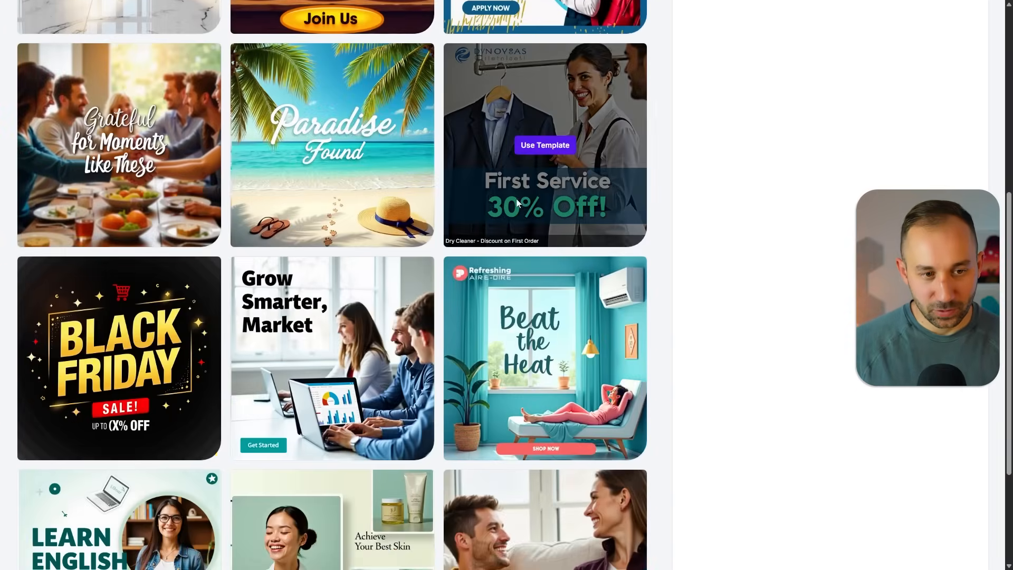
scroll(516, 198, down, 3)
click(358, 519)
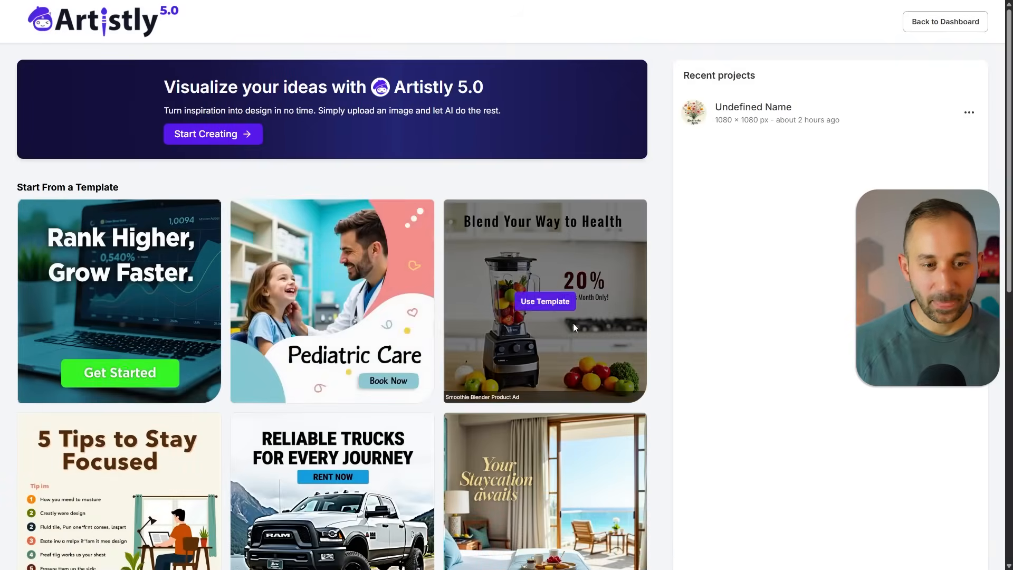
scroll(572, 323, down, 10)
click(319, 521)
scroll(398, 296, down, 1)
scroll(264, 169, up, 1)
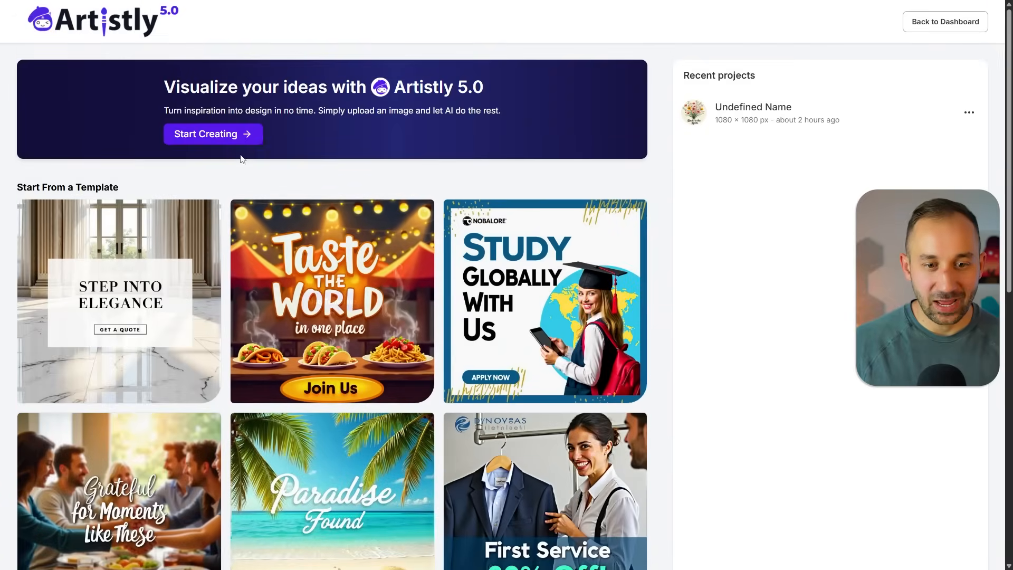
Create a blank project named "Highland Cow" in the Portrait (1080×1350) size
click(204, 135)
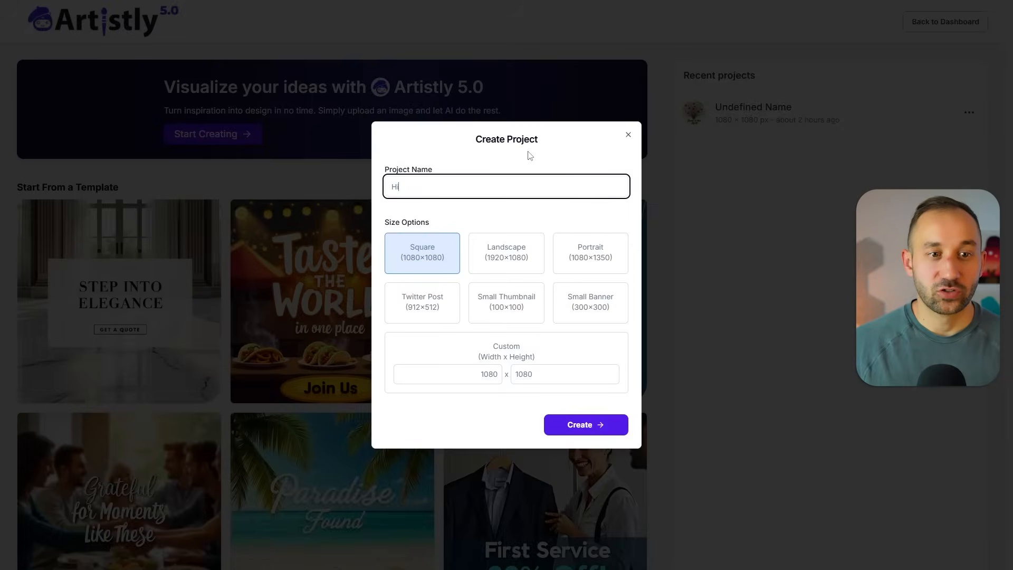
text(Highland Cow)
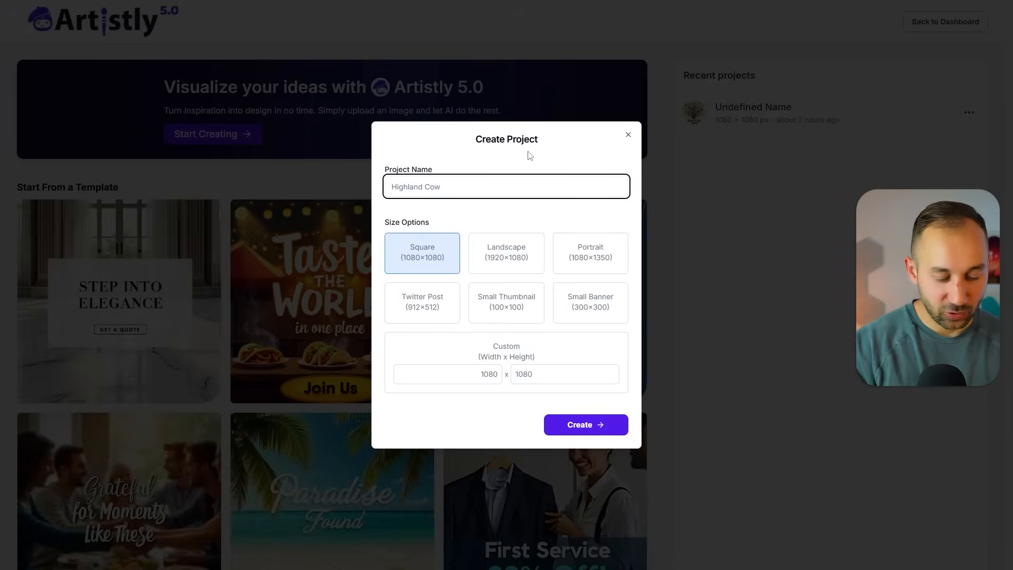
click(590, 253)
click(590, 424)
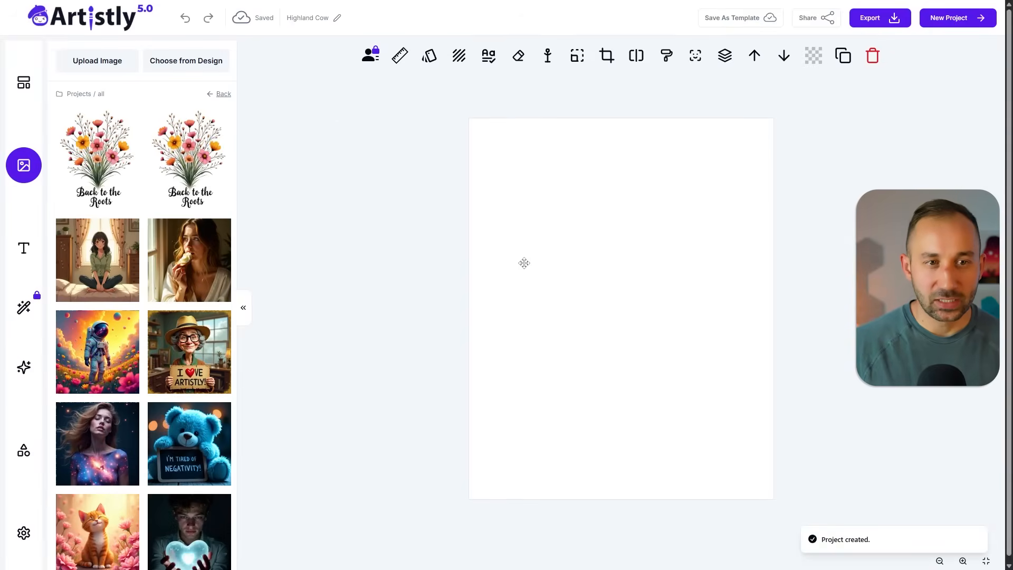
key(ctrl+plus)
key(ctrl+minus)
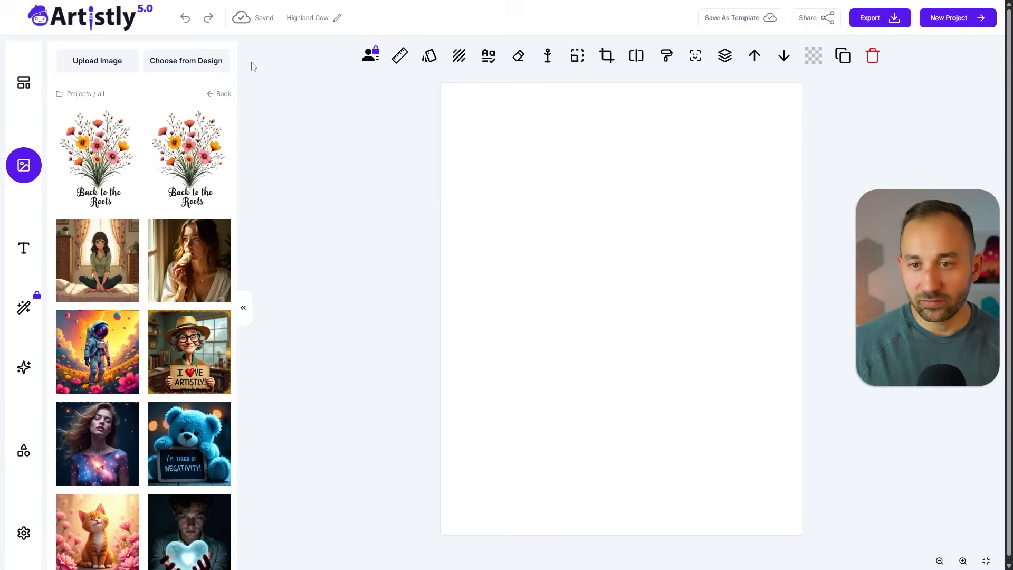
Look over the editor's built-in templates, image library, text options and AI Designer settings
click(17, 91)
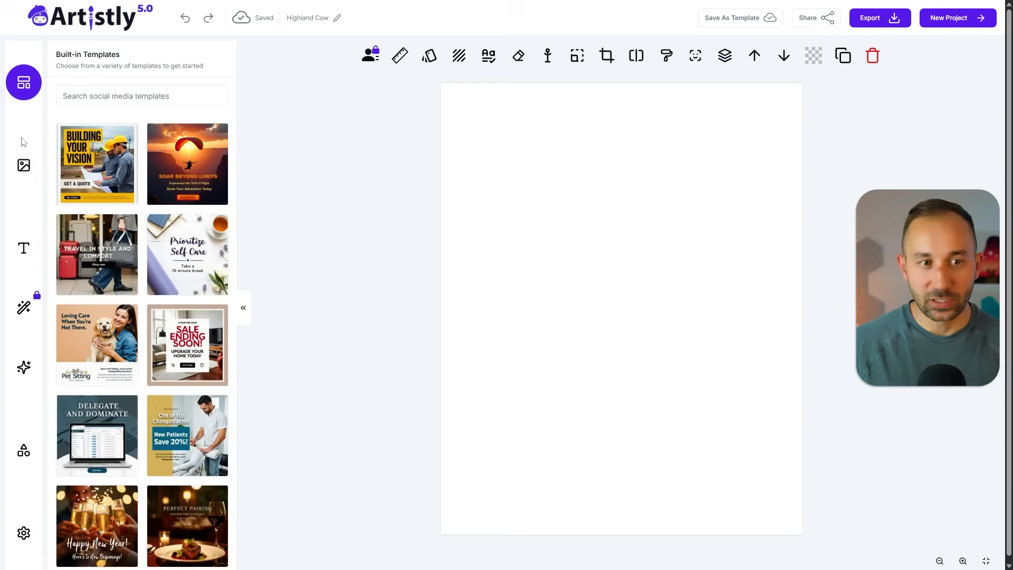
click(27, 165)
click(23, 248)
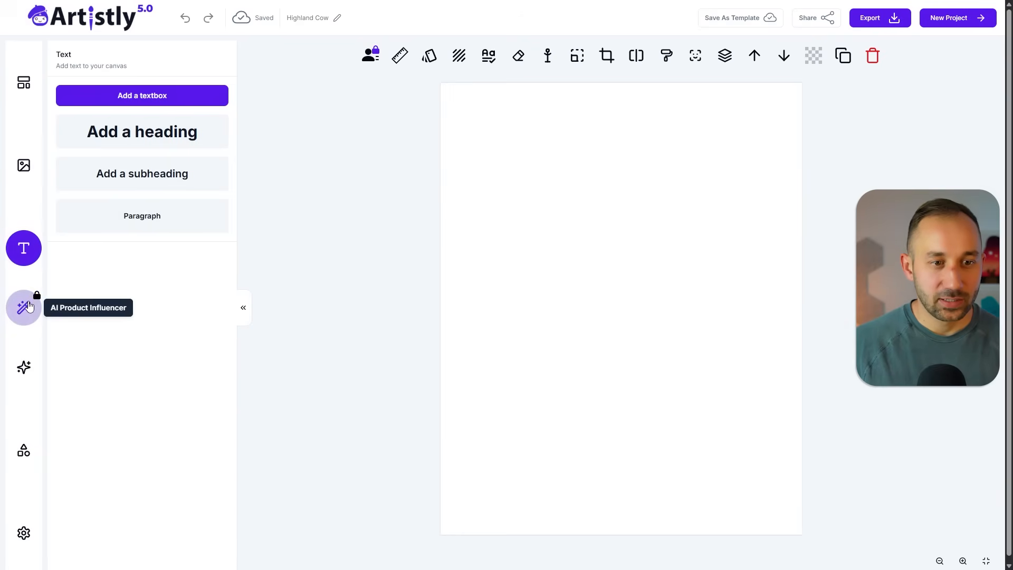
click(29, 374)
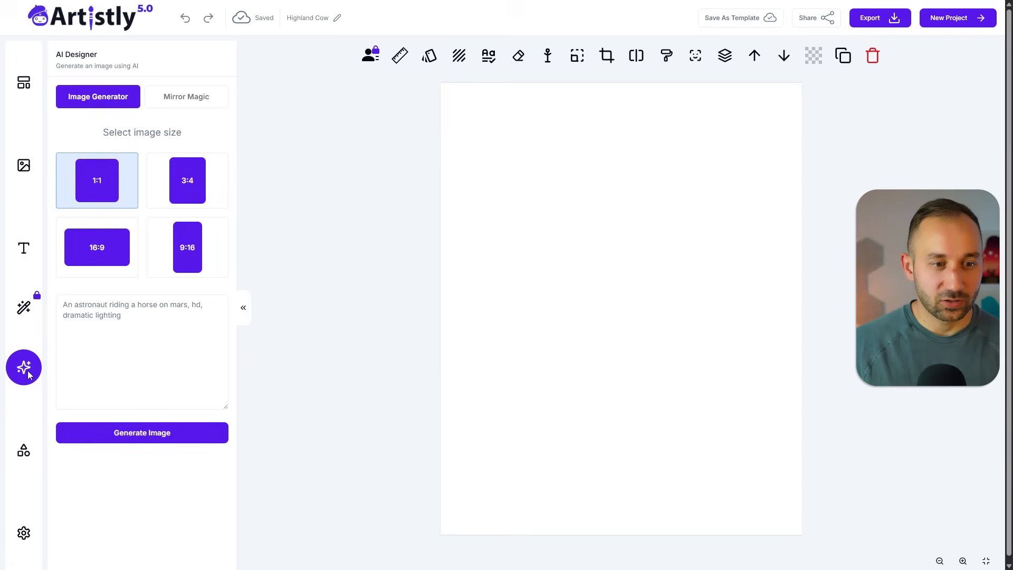
click(97, 385)
Try a large circle shape on the canvas with the fill colour set to red #FF1E1E, and delete the circle
click(26, 452)
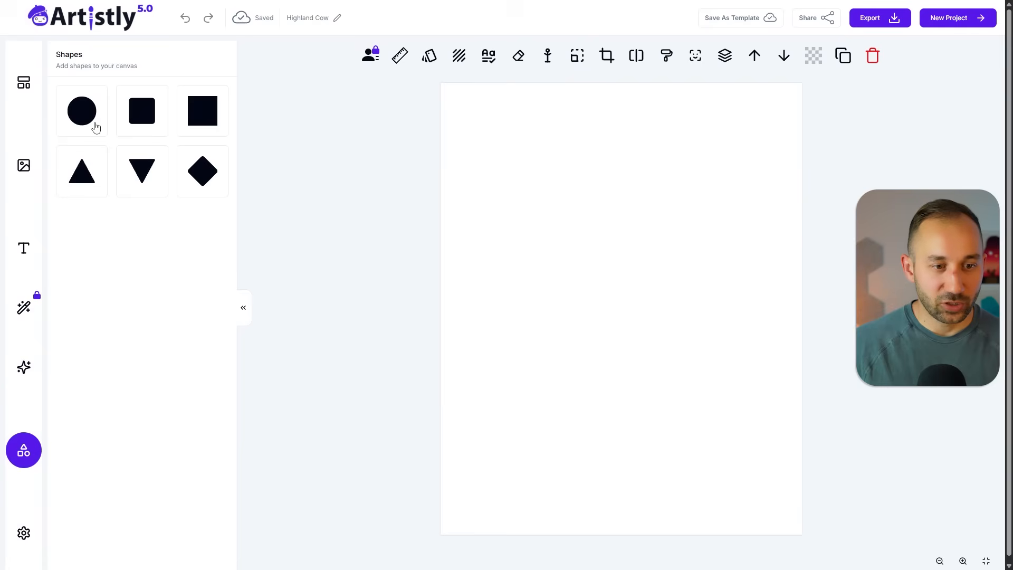
click(73, 112)
drag(697, 233, 836, 95)
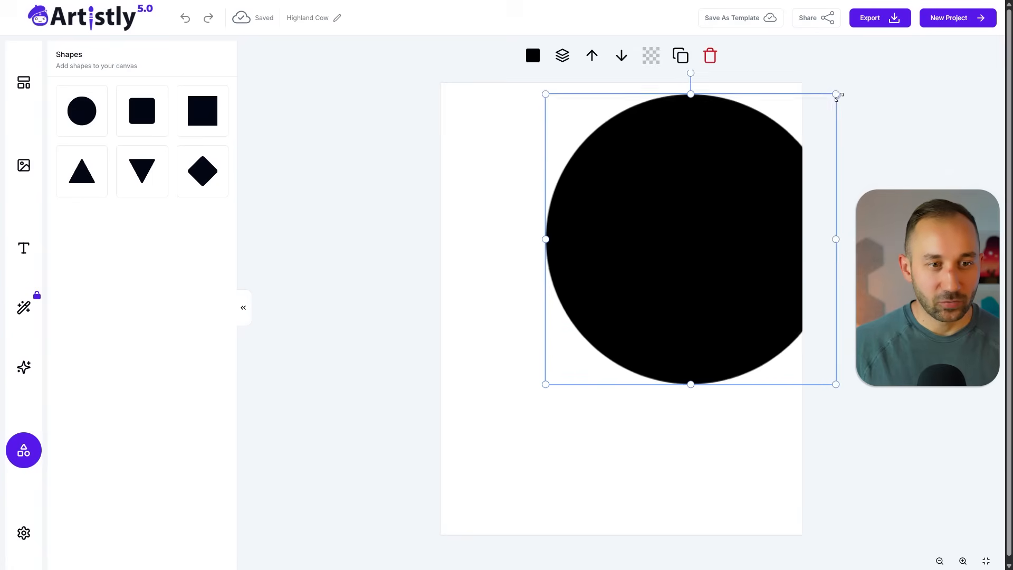
click(533, 55)
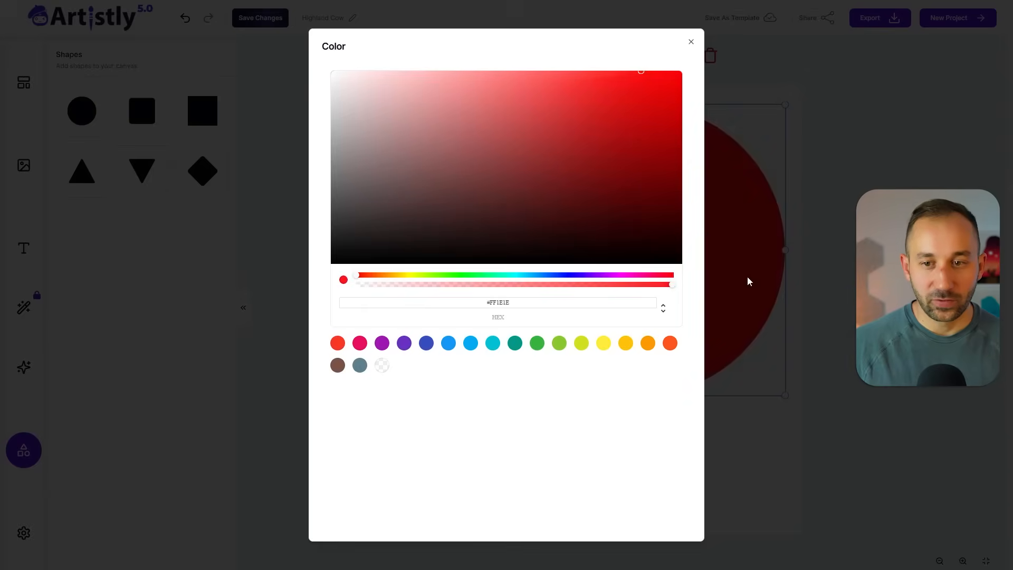
click(690, 41)
key(Delete)
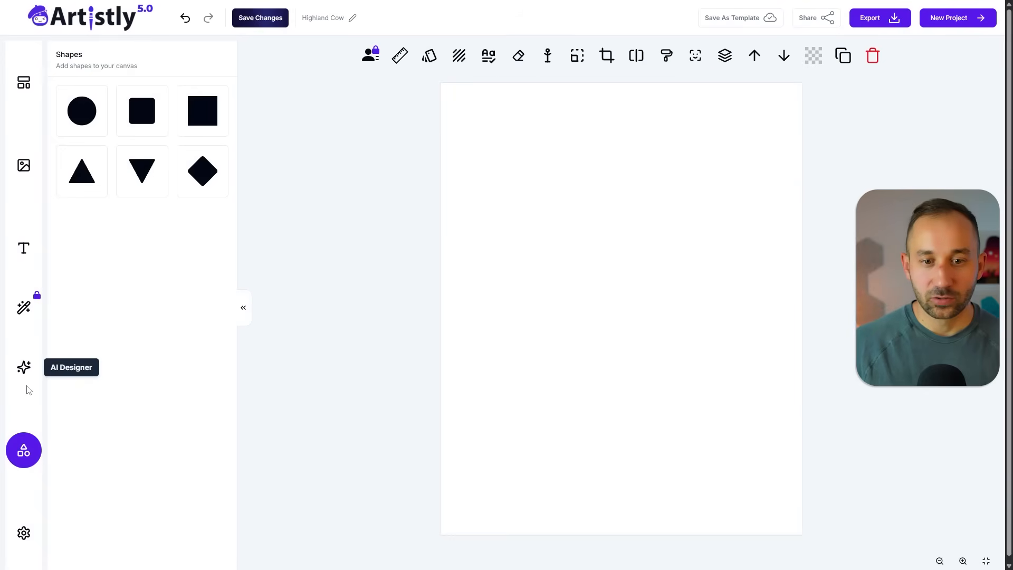
Generate a 1:1 AI image from the prompt "retro black illustration of a highland cow, wearing a cowboy hat, isolated on a white background"
click(24, 367)
click(124, 326)
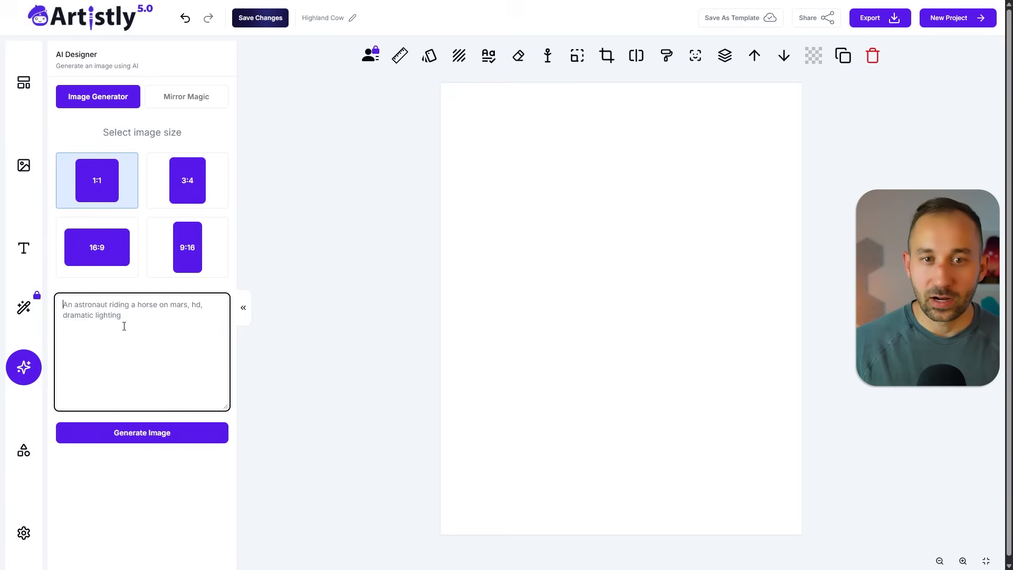
text(retro)
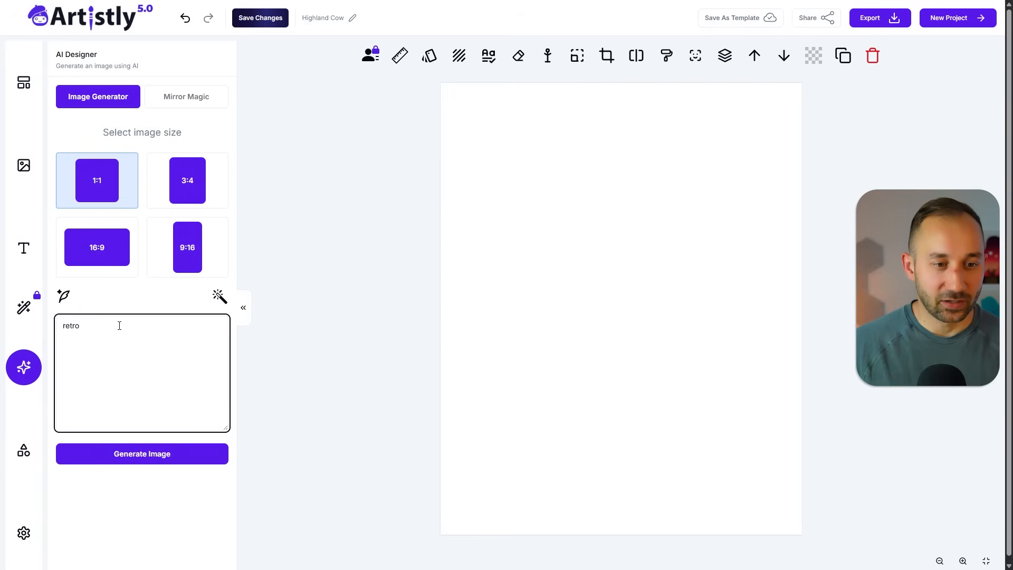
text( black illustratio)
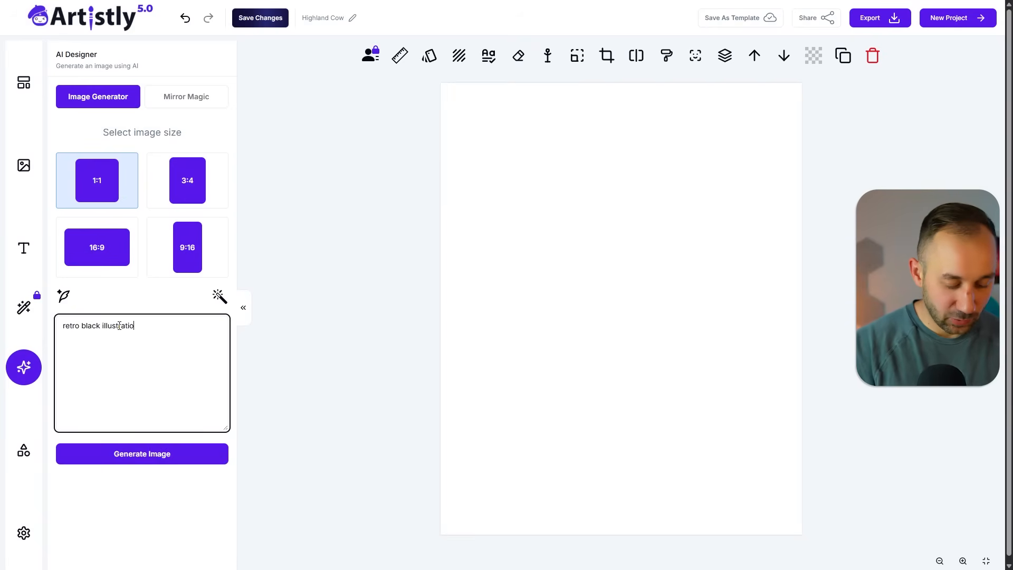
text(n of a highland cow, wearing a cowboy hat, isolated on a white backgroun)
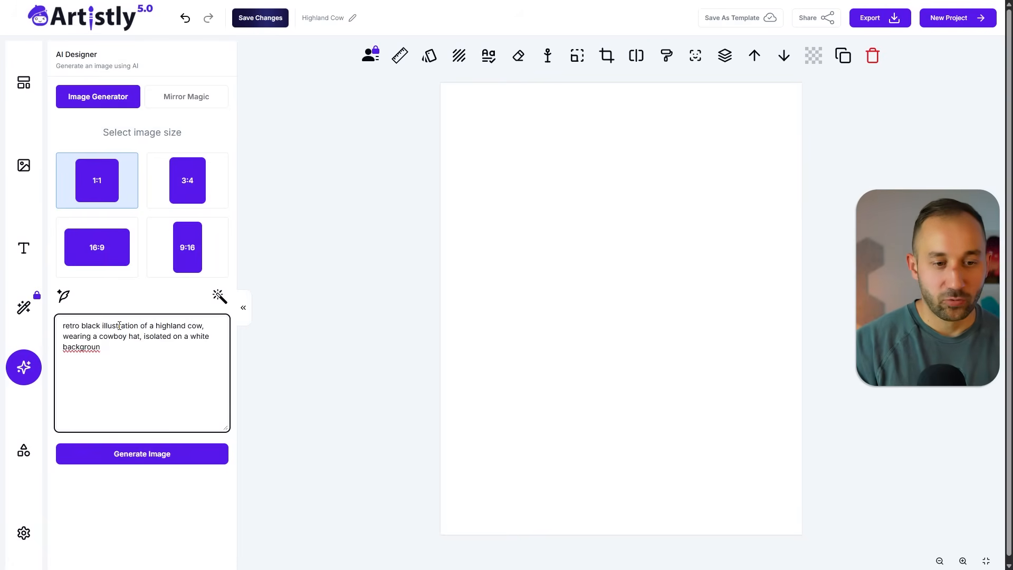
text(d)
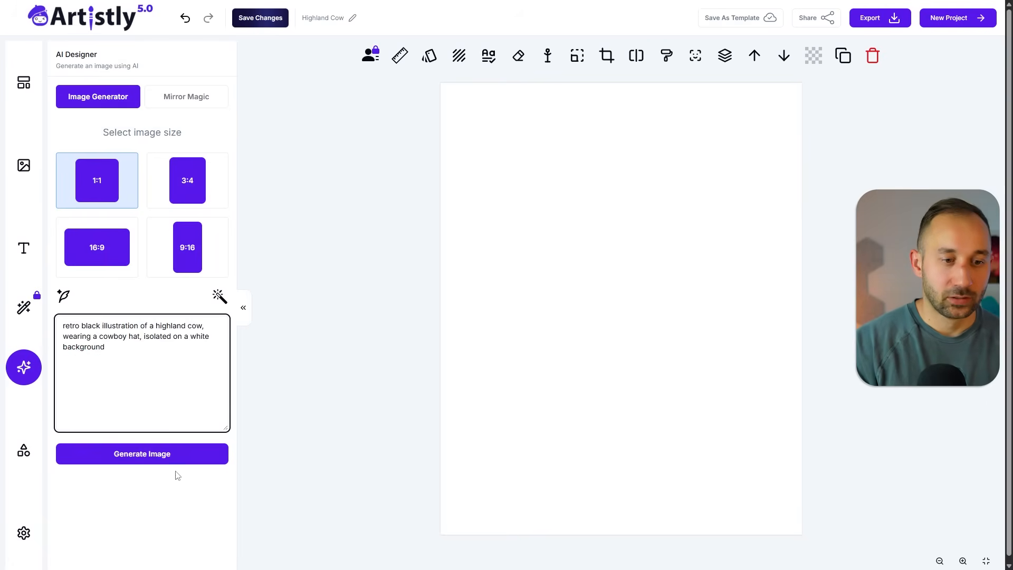
click(146, 462)
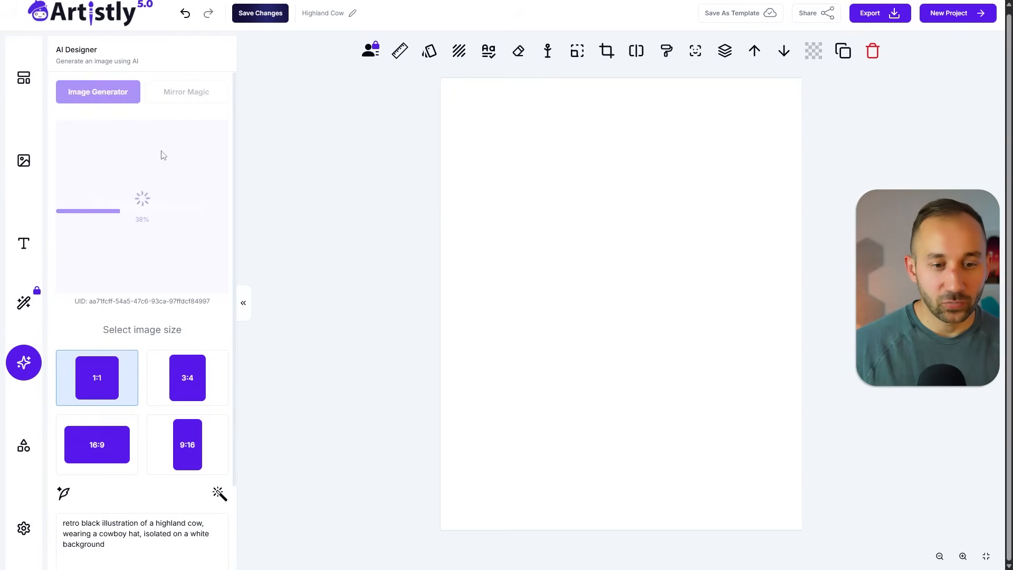
scroll(153, 169, down, 1)
scroll(153, 163, up, 1)
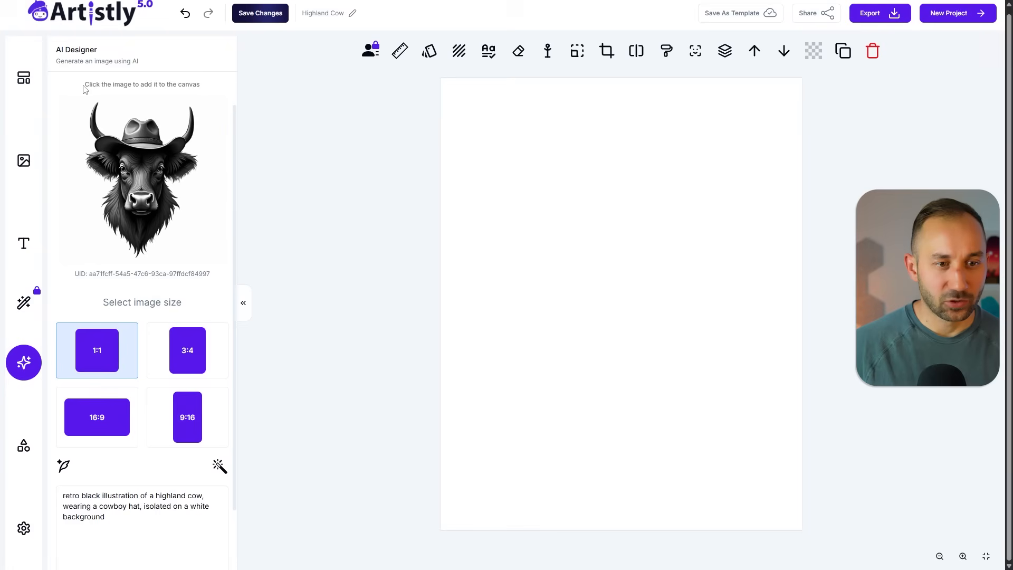
Add the generated highland cow image to the canvas, and resize and reposition it to fill most of the workspace
click(141, 177)
drag(812, 112, 768, 156)
mouse_move(587, 302)
mouse_down()
mouse_move(608, 282)
mouse_move(602, 291)
mouse_up()
drag(773, 467, 684, 376)
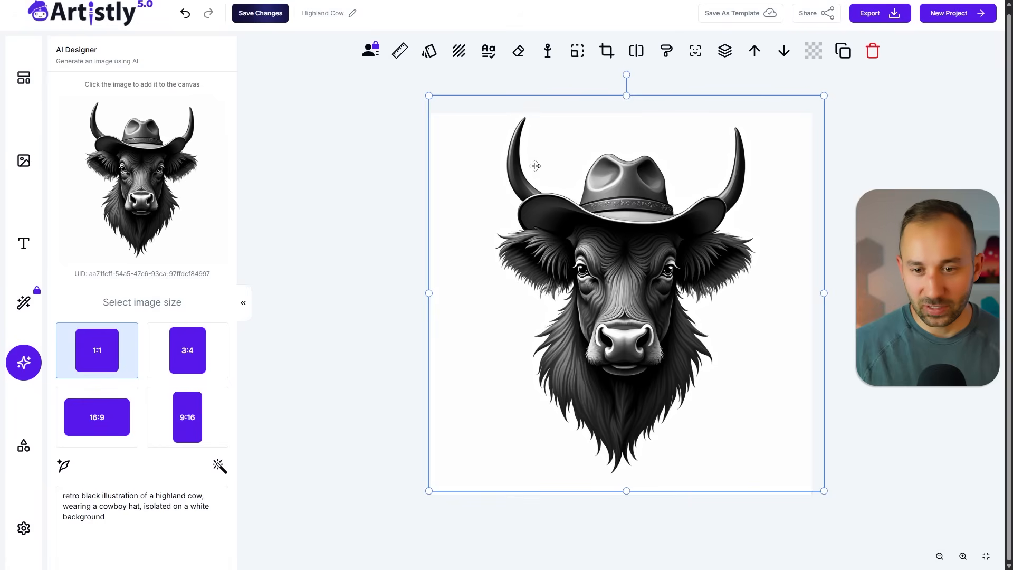
drag(535, 166, 554, 186)
drag(448, 116, 459, 134)
click(444, 154)
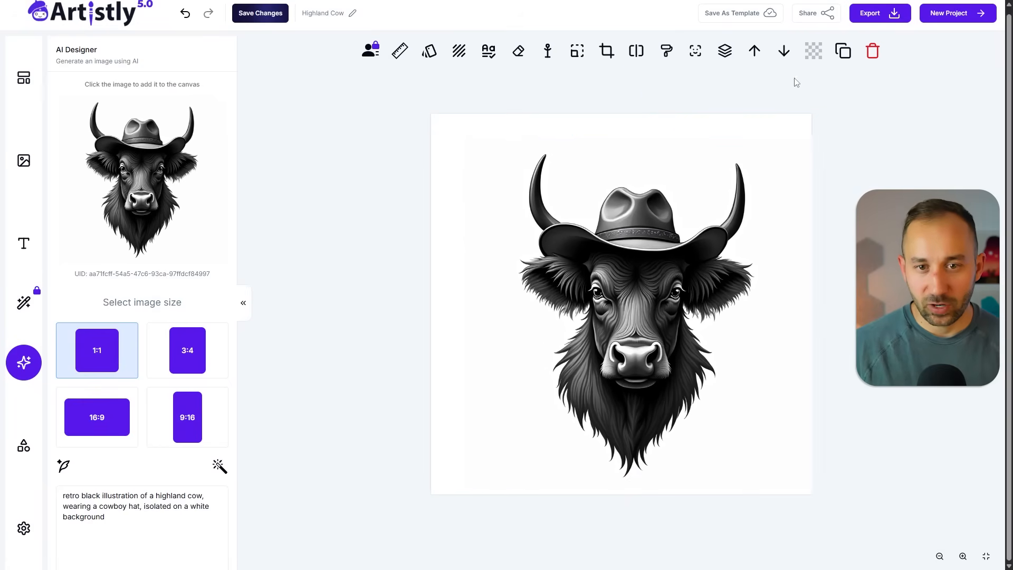
Select the highland cow image's layer in the layer list and undo the last change on the canvas
click(814, 50)
click(251, 115)
click(92, 121)
click(355, 162)
key(ctrl+z)
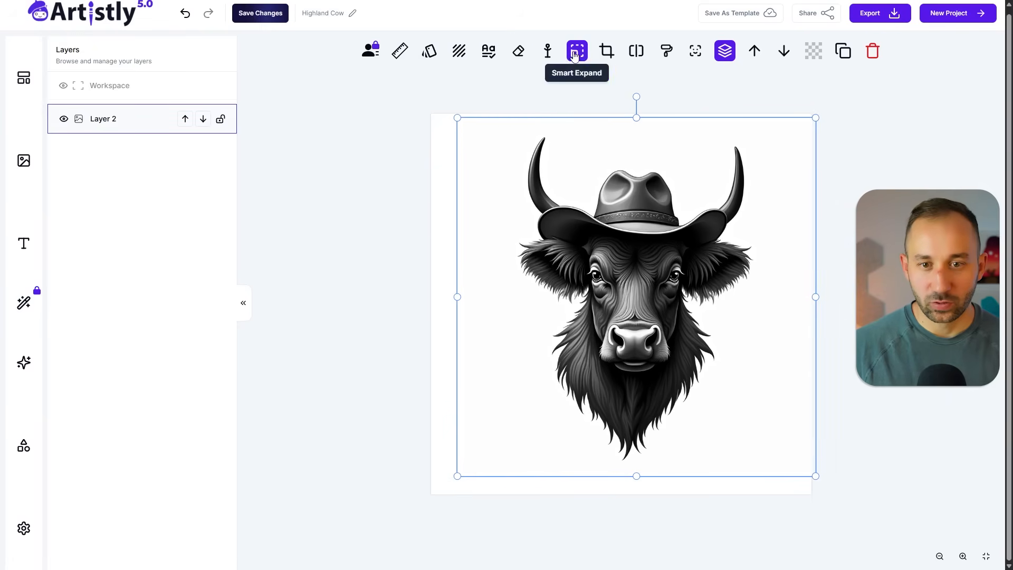
Run the AI background removal on the highland cow image and shift the original image slightly on the canvas
click(637, 51)
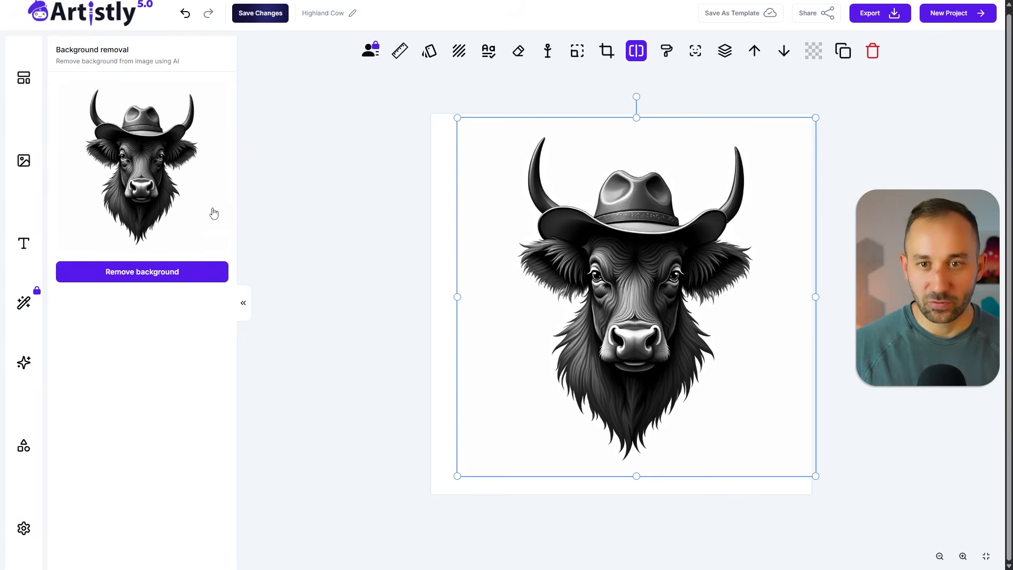
click(146, 270)
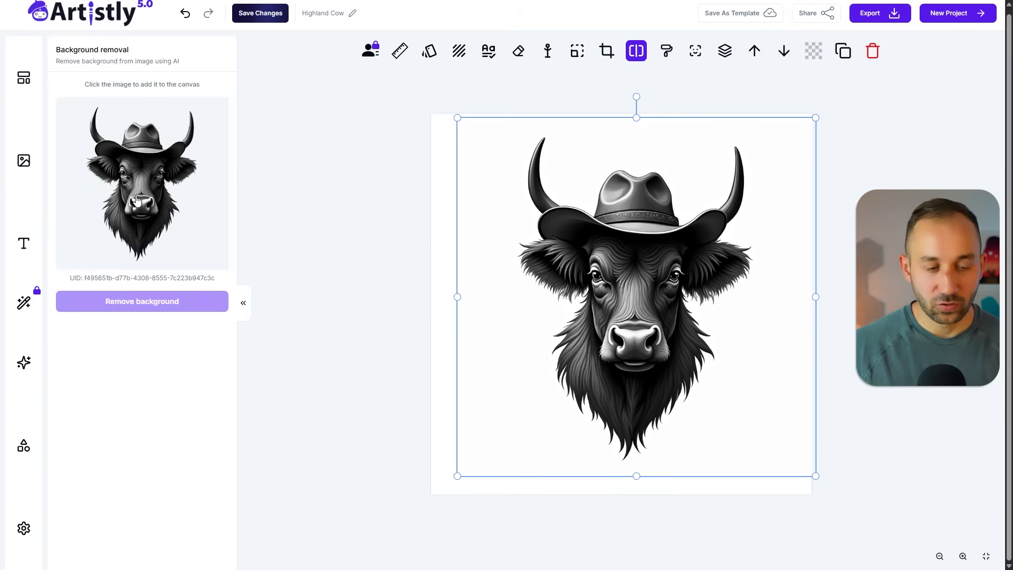
drag(723, 260, 703, 270)
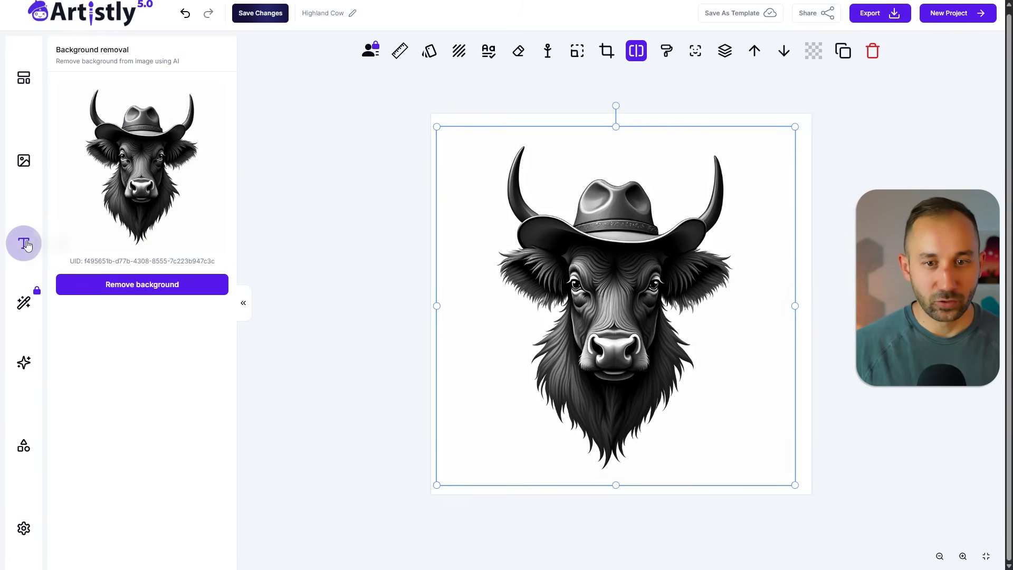
Add a red rounded square to the canvas and enlarge it to cover most of the highland cow
click(23, 445)
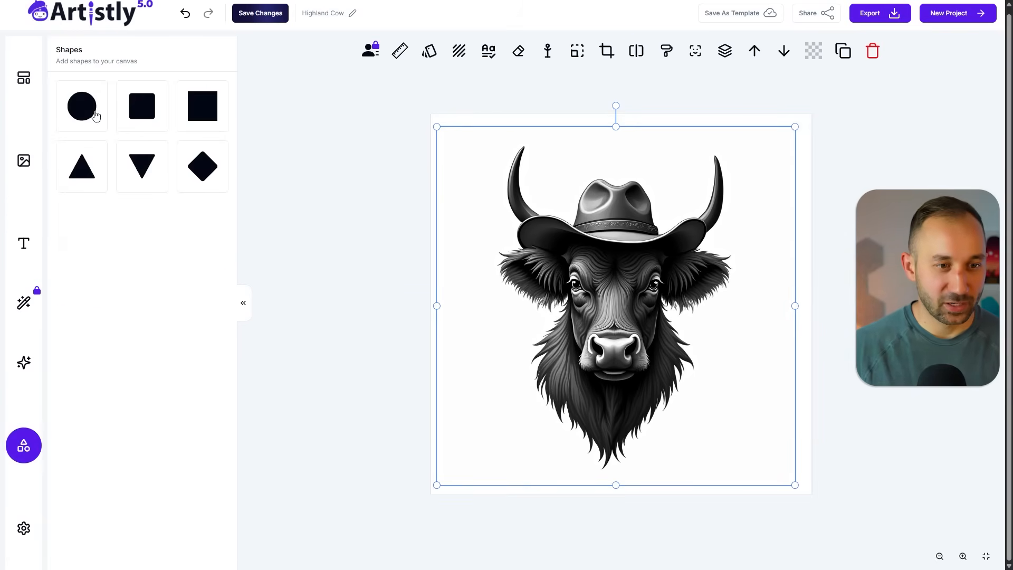
click(132, 108)
drag(631, 294, 541, 204)
drag(607, 278, 766, 440)
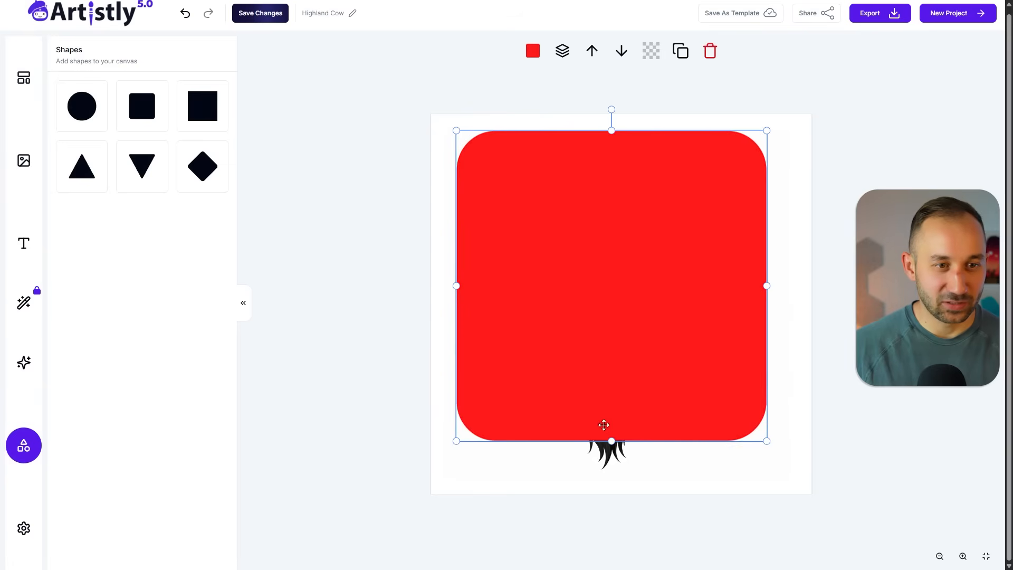
Bring the highland cow image in front of the red rounded square and shrink it to fit inside the square
click(614, 449)
right_click(611, 461)
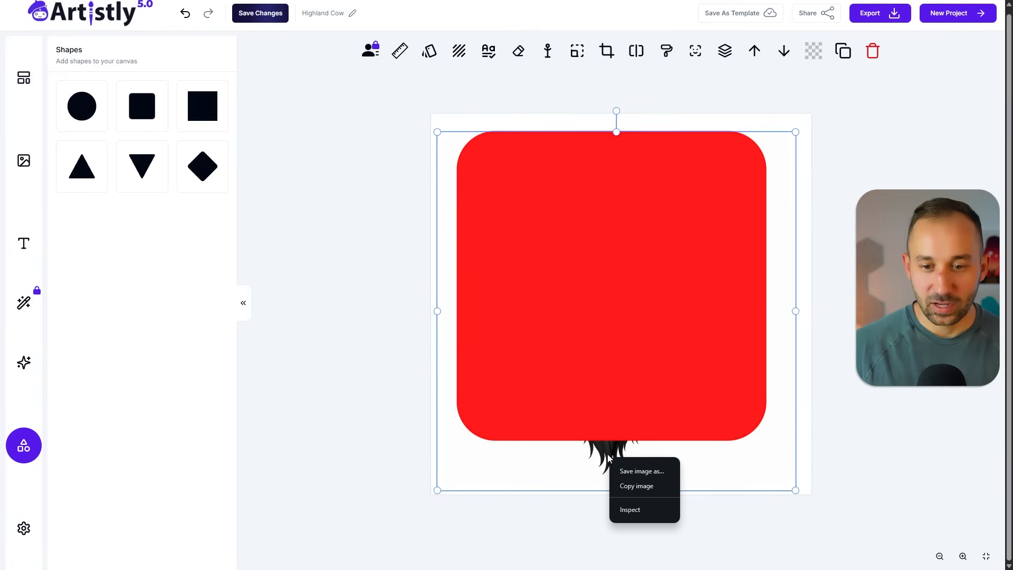
drag(608, 459, 610, 456)
click(725, 50)
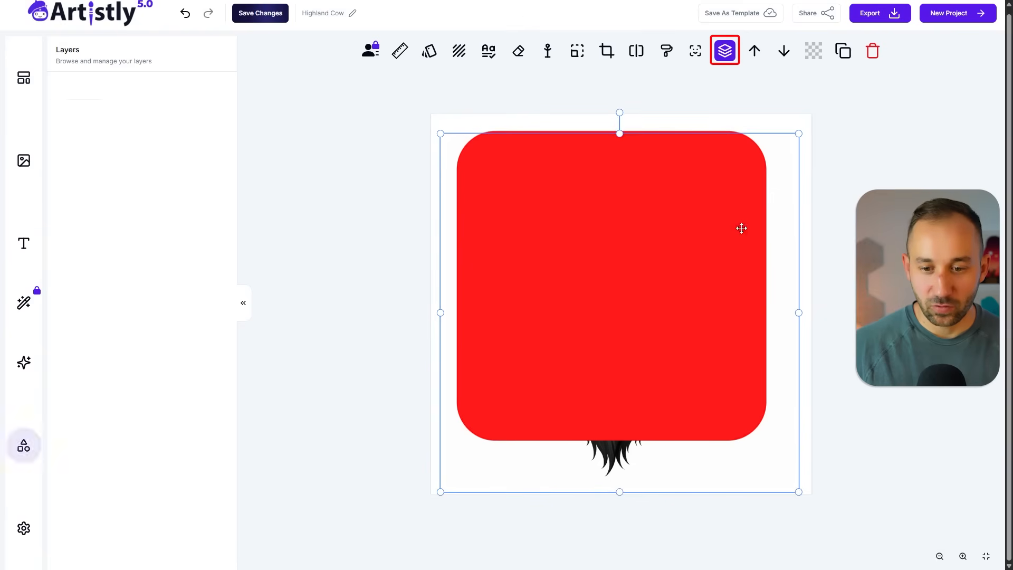
mouse_move(633, 201)
mouse_down()
mouse_move(679, 217)
mouse_move(648, 169)
mouse_move(627, 217)
mouse_up()
drag(793, 507, 694, 408)
drag(607, 280, 651, 284)
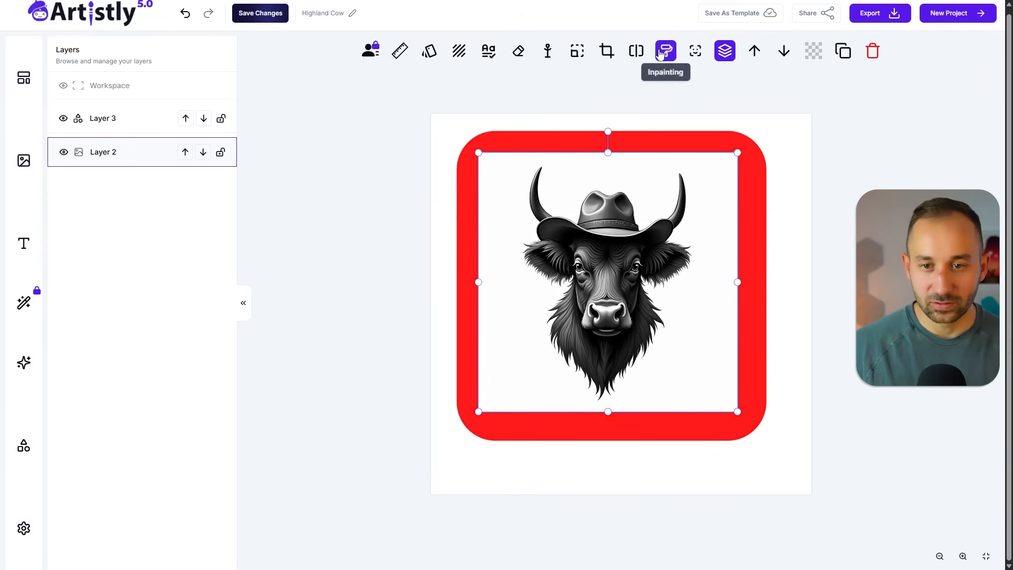
Remove the highland cow image's background with AI and place the cutout, enlarged, over the red rounded square
click(637, 50)
click(175, 272)
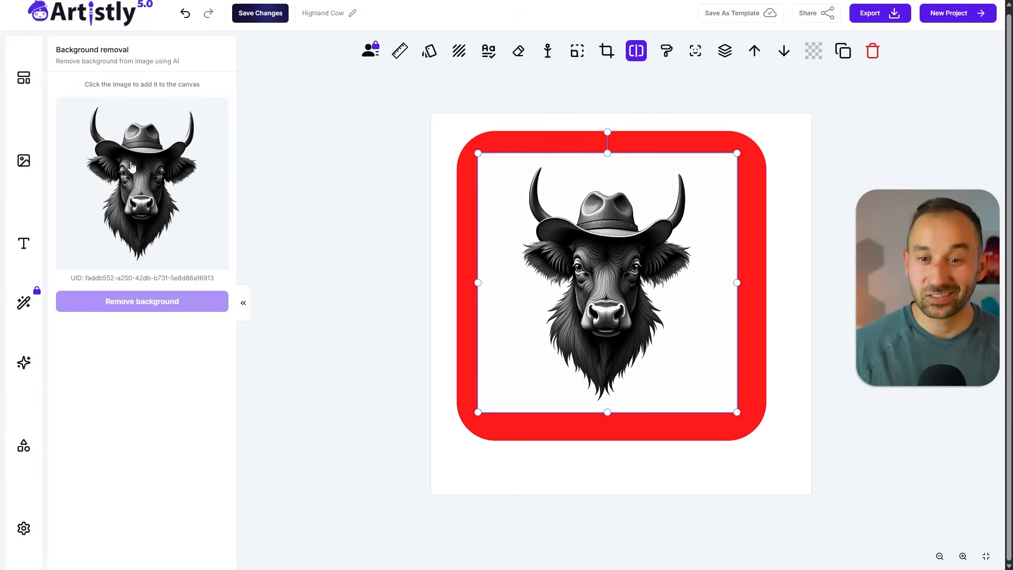
click(131, 167)
drag(644, 326, 652, 314)
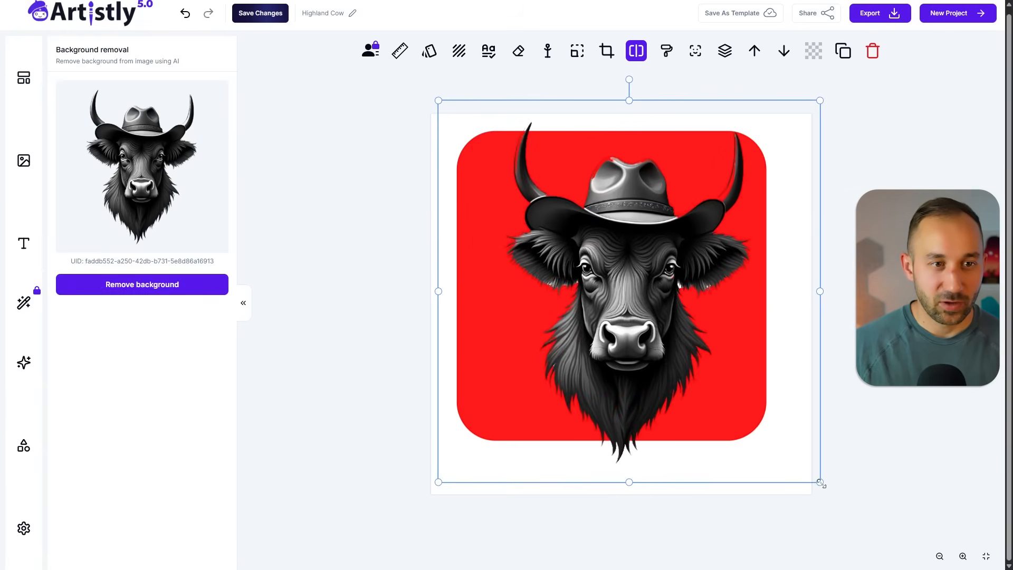
Shrink the cow cutout to fit inside the red rounded square and centre both on the canvas
drag(820, 482, 728, 390)
drag(555, 270, 621, 310)
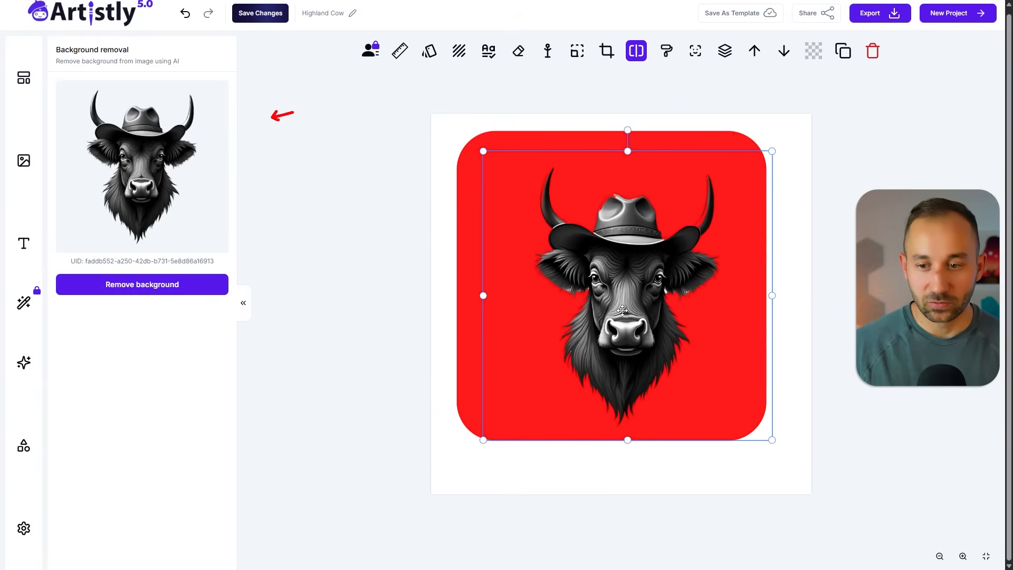
drag(467, 231, 484, 260)
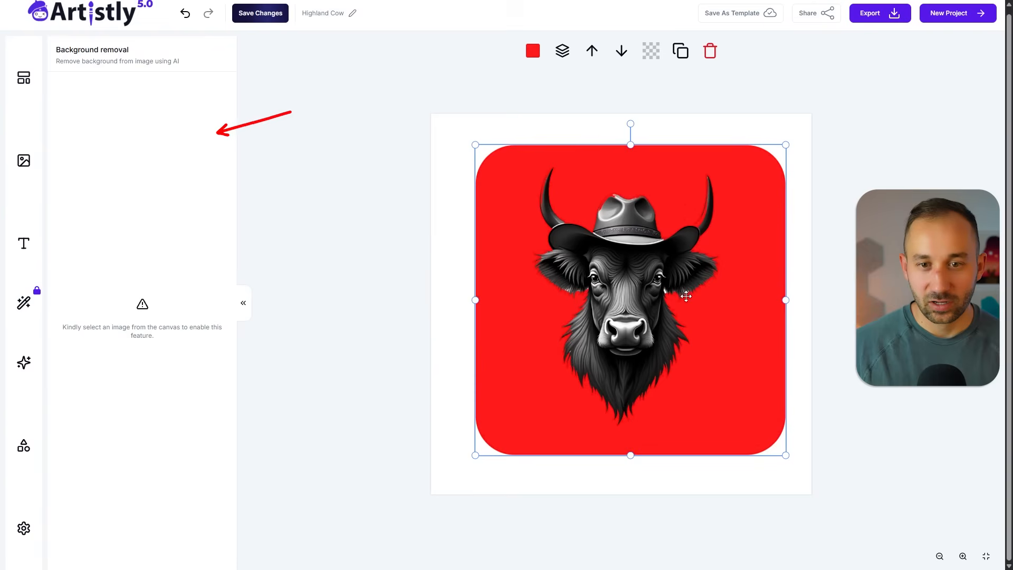
click(963, 557)
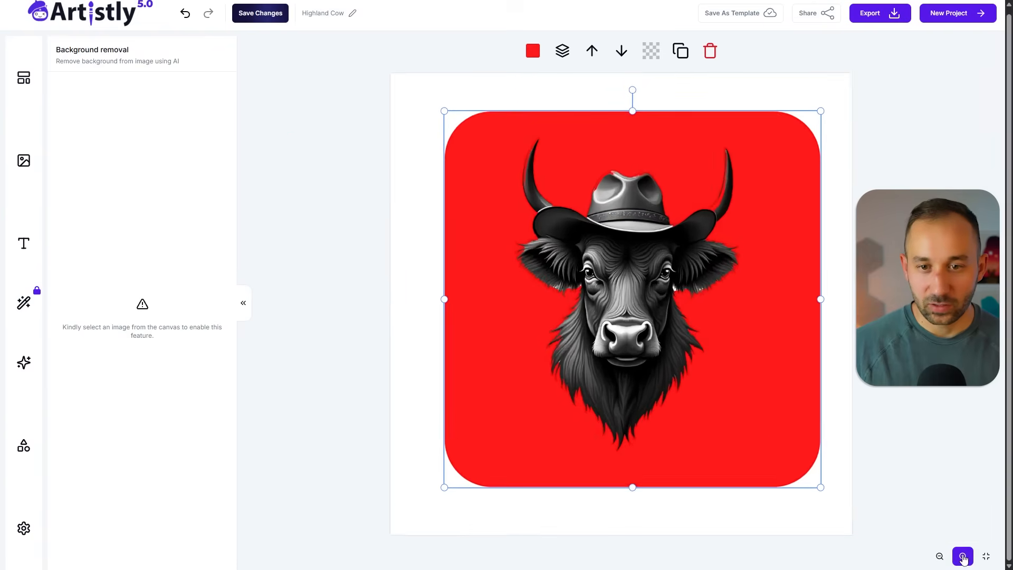
click(963, 557)
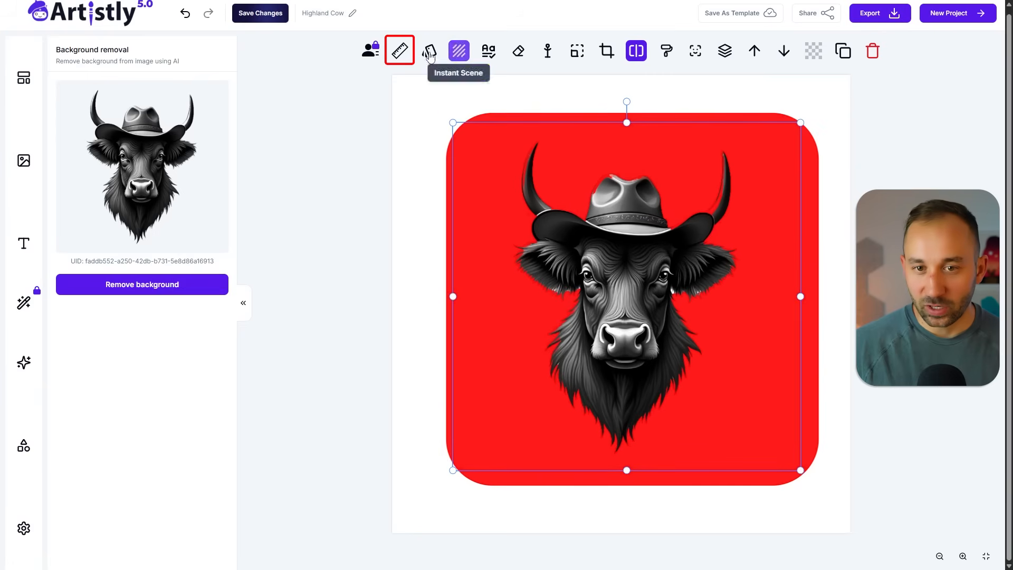
Upscale the cow cutout with the AI Upscaler's Only Upscale option and add the upscaled image to the canvas
click(404, 52)
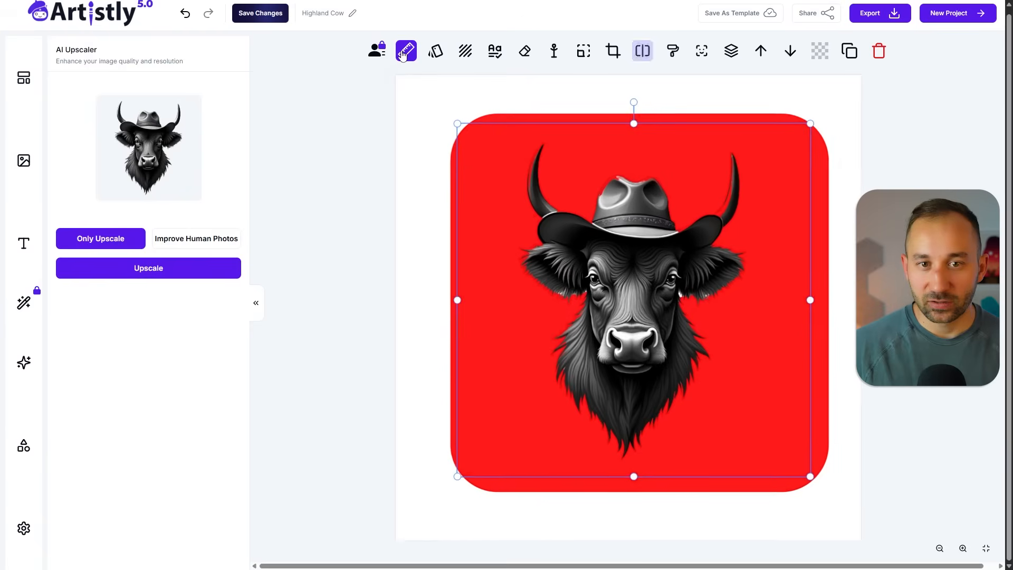
click(158, 267)
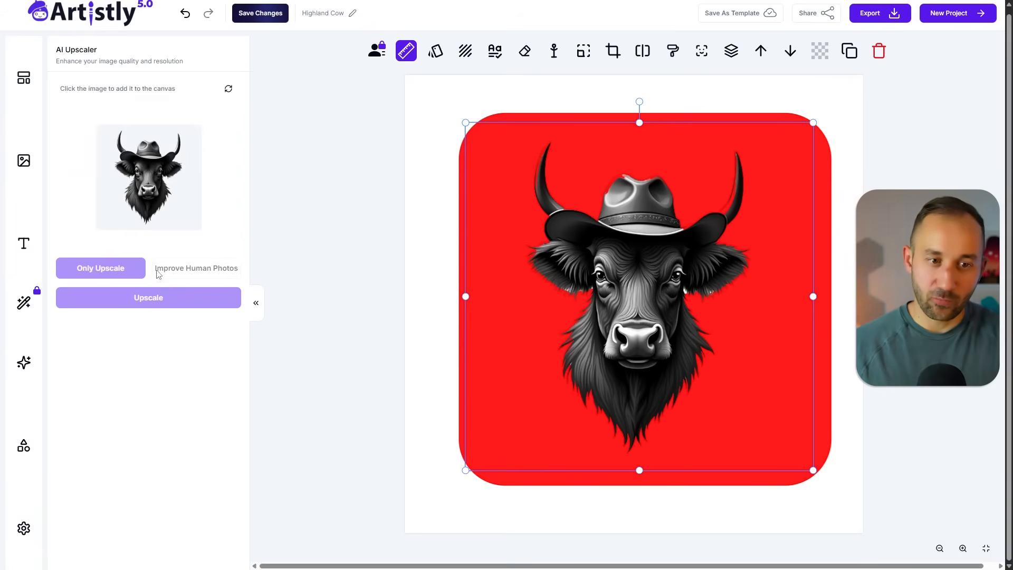
click(138, 167)
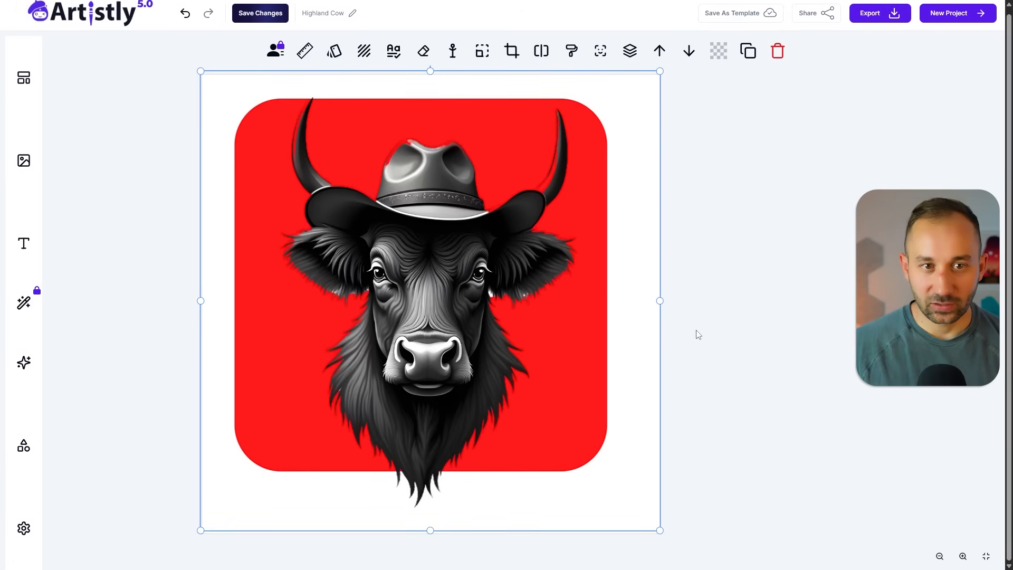
Delete the red rounded square, then shrink the upscaled cow slightly and reposition it on the white canvas
click(961, 558)
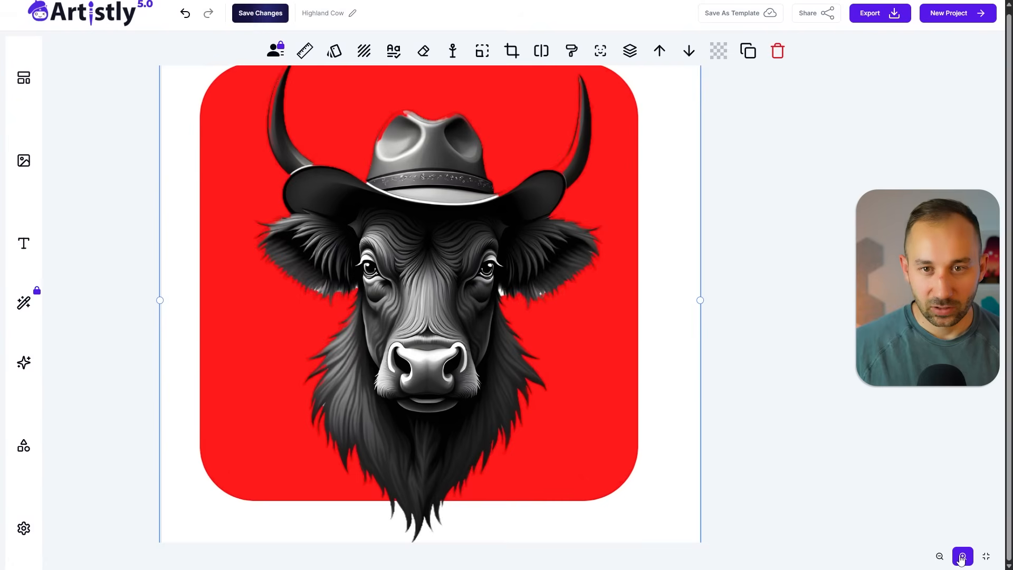
drag(482, 259, 437, 250)
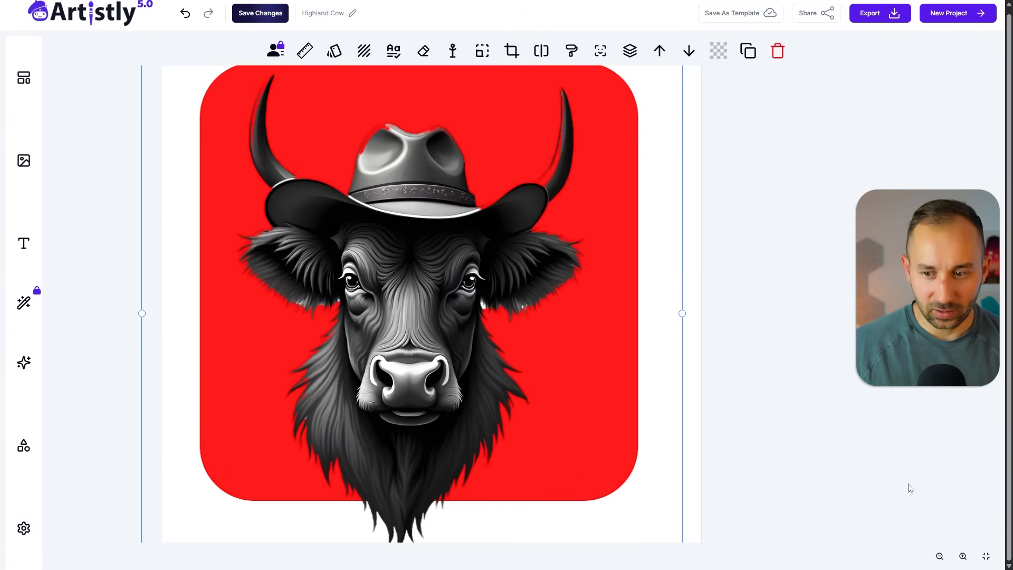
click(945, 559)
click(944, 559)
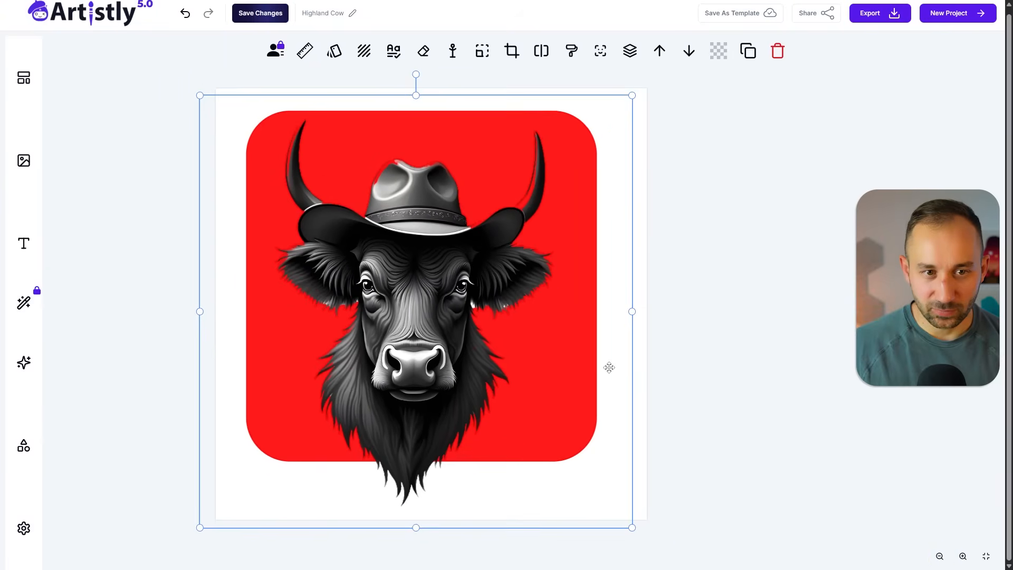
drag(609, 368, 653, 393)
click(272, 113)
key(Delete)
drag(466, 284, 444, 264)
drag(443, 264, 436, 255)
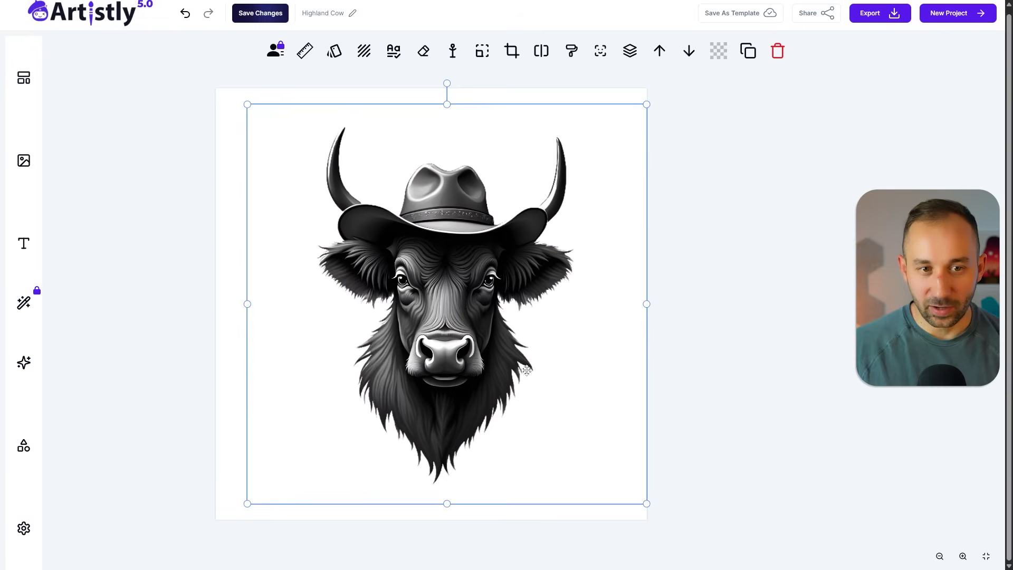
Add a large heading in black (#000000) above the cow's horns and move the cow down to make room
click(939, 558)
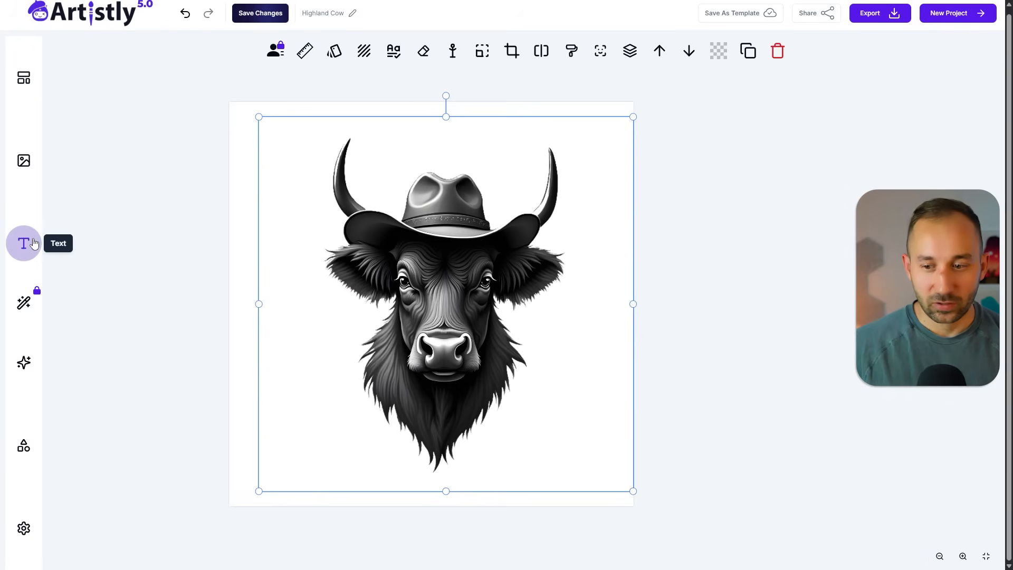
click(24, 243)
click(167, 125)
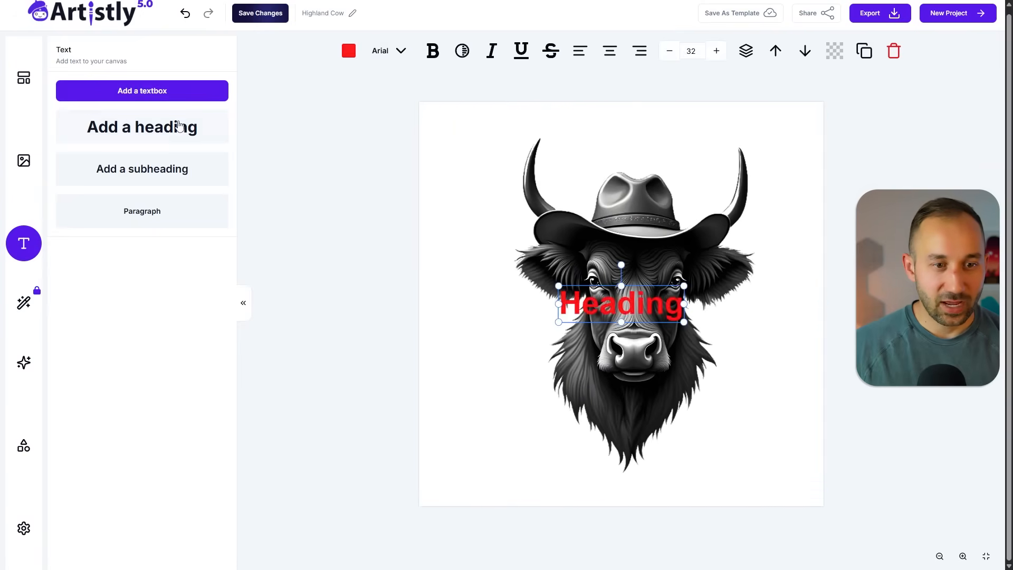
drag(620, 300, 618, 149)
drag(663, 251, 653, 281)
click(618, 153)
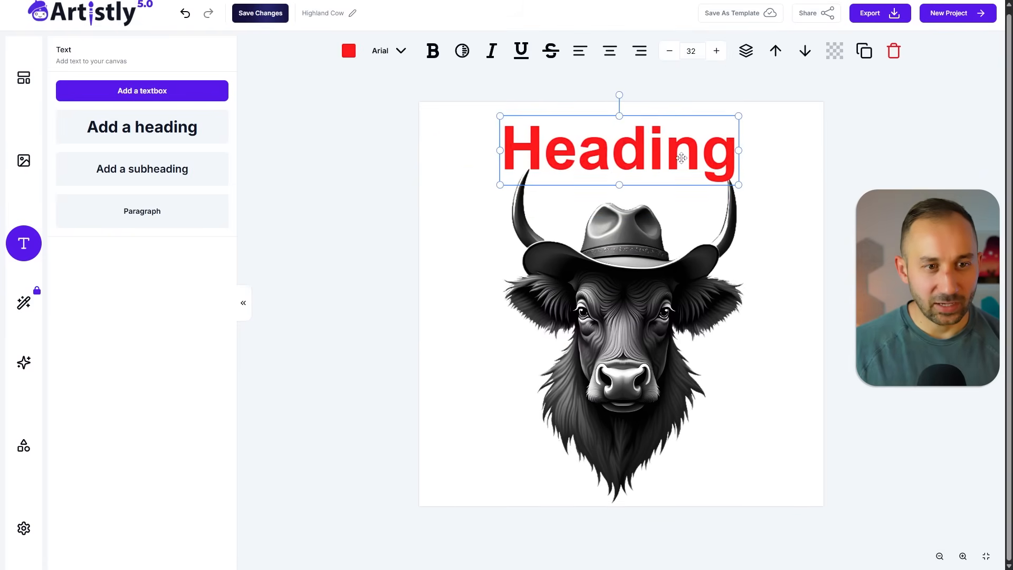
click(348, 49)
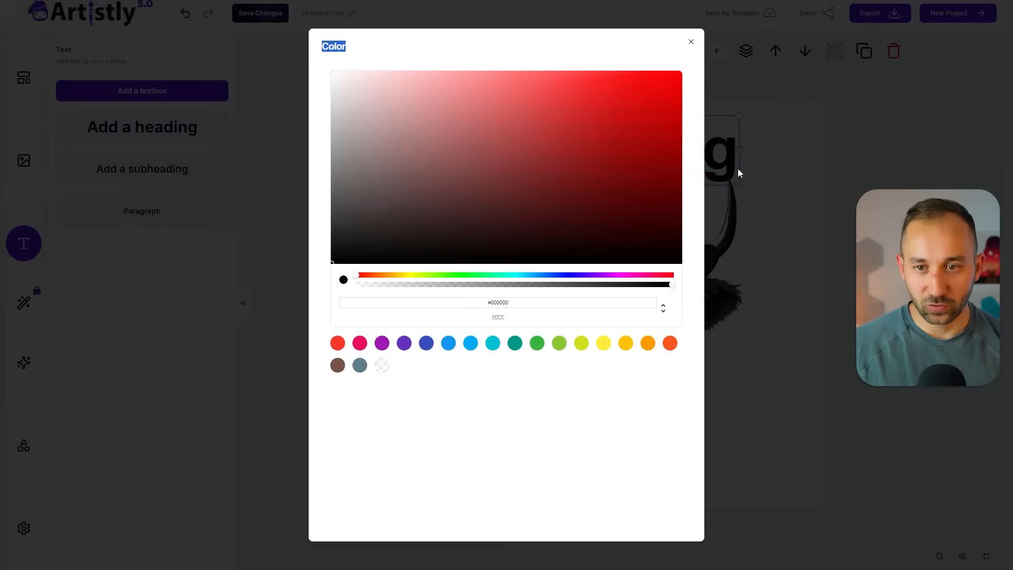
click(691, 42)
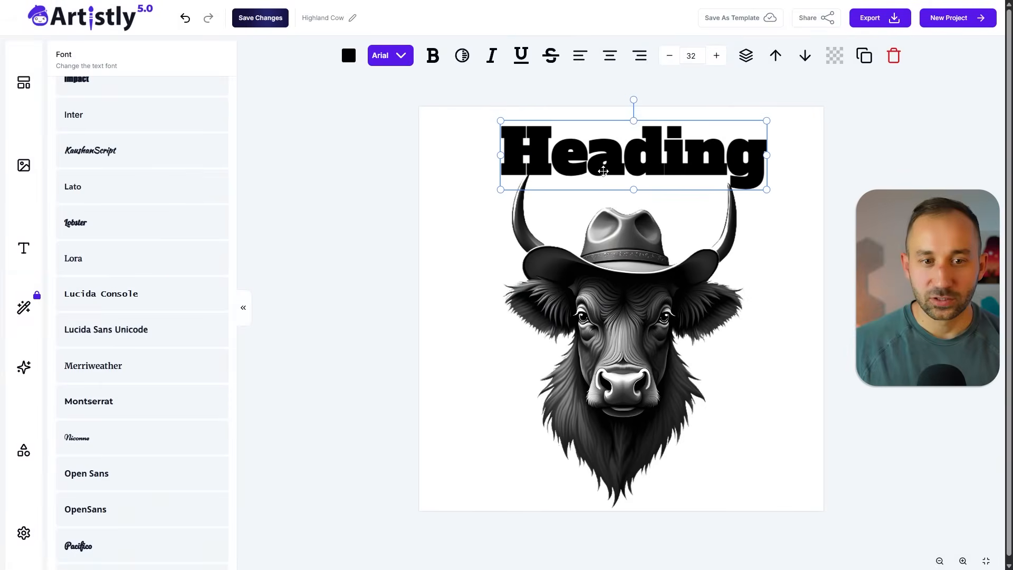
Try the Merriweather, PlayfairDisplay and Rakkas fonts on the heading
click(124, 368)
scroll(132, 401, down, 5)
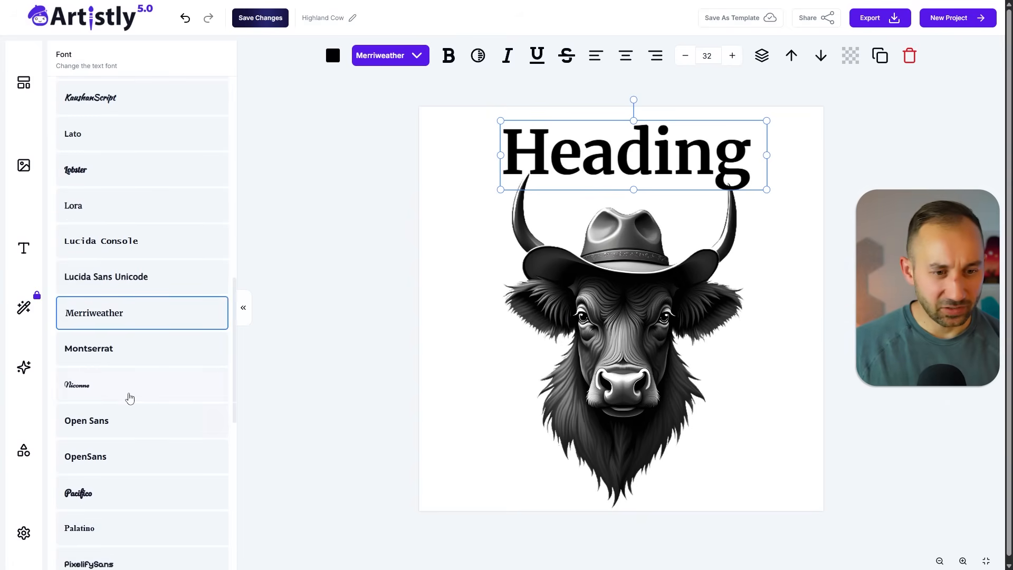
click(132, 394)
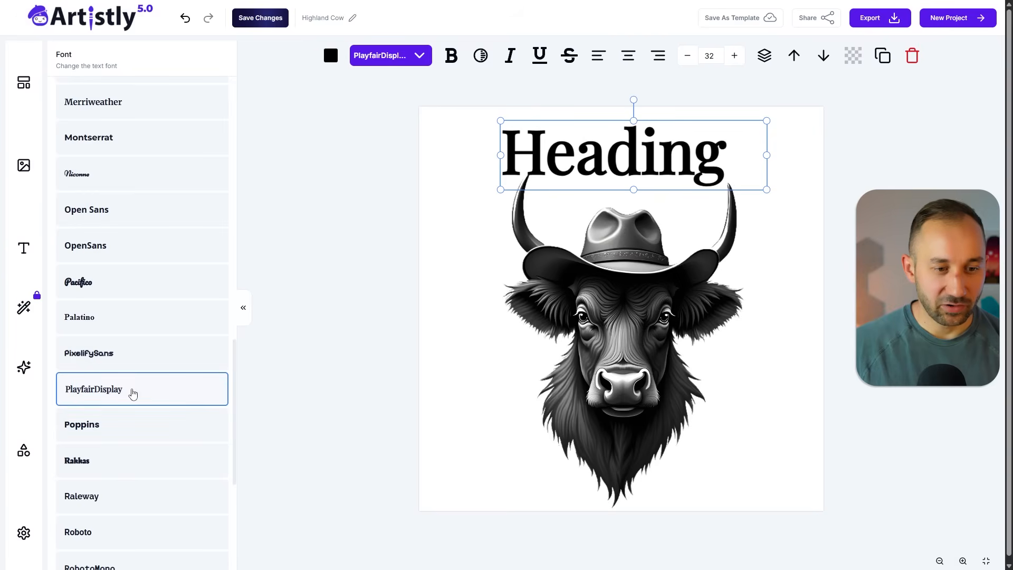
scroll(132, 394, down, 4)
click(118, 248)
scroll(138, 282, down, 3)
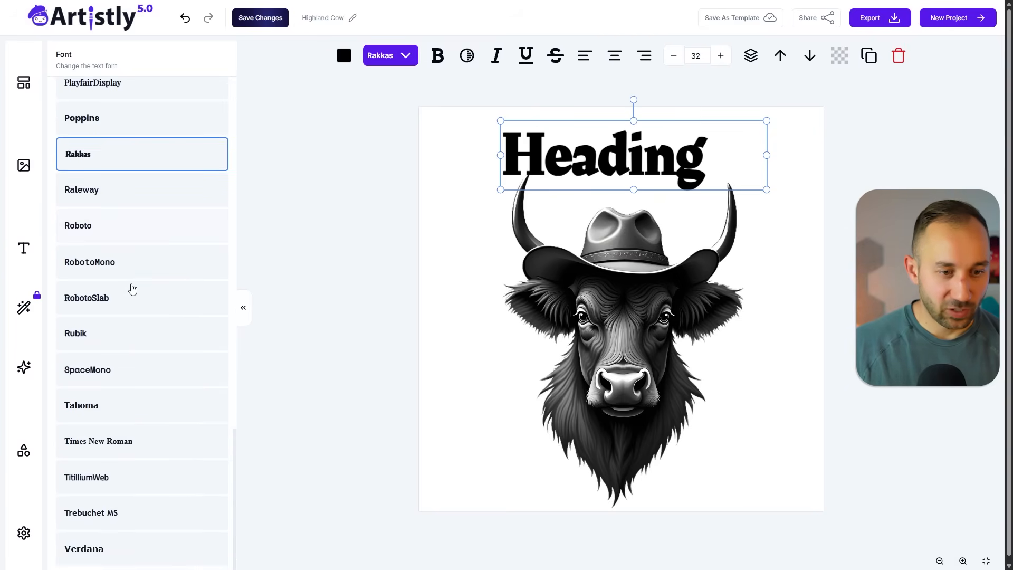
Set the heading's font to AlfaSlabOne
scroll(191, 269, up, 15)
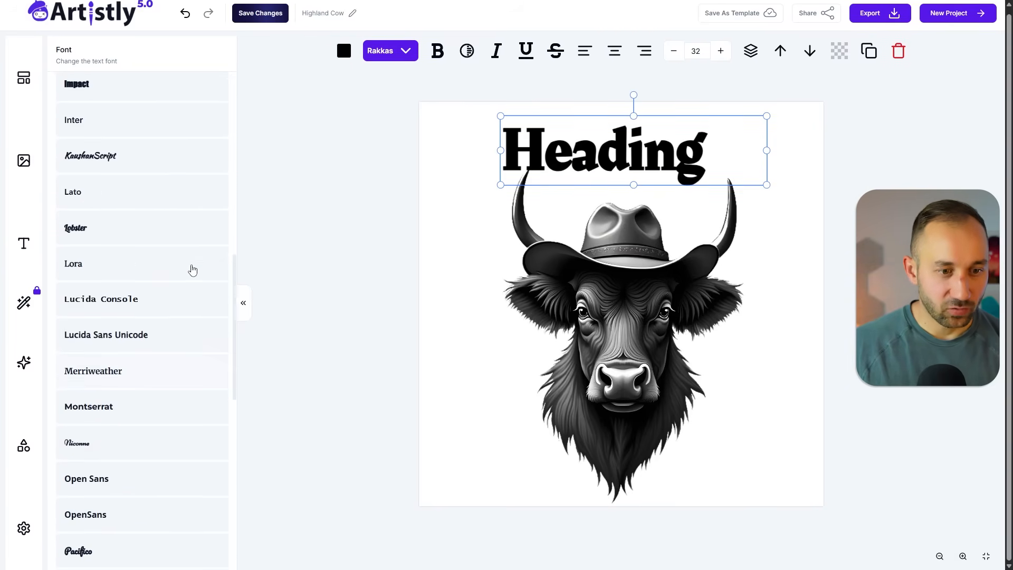
scroll(192, 271, up, 5)
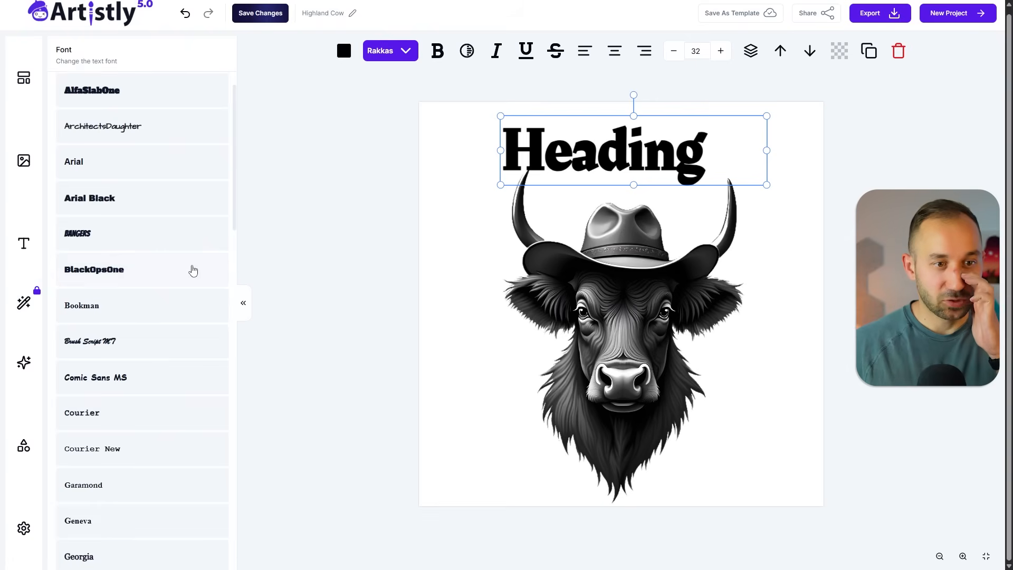
scroll(129, 211, up, 1)
click(125, 143)
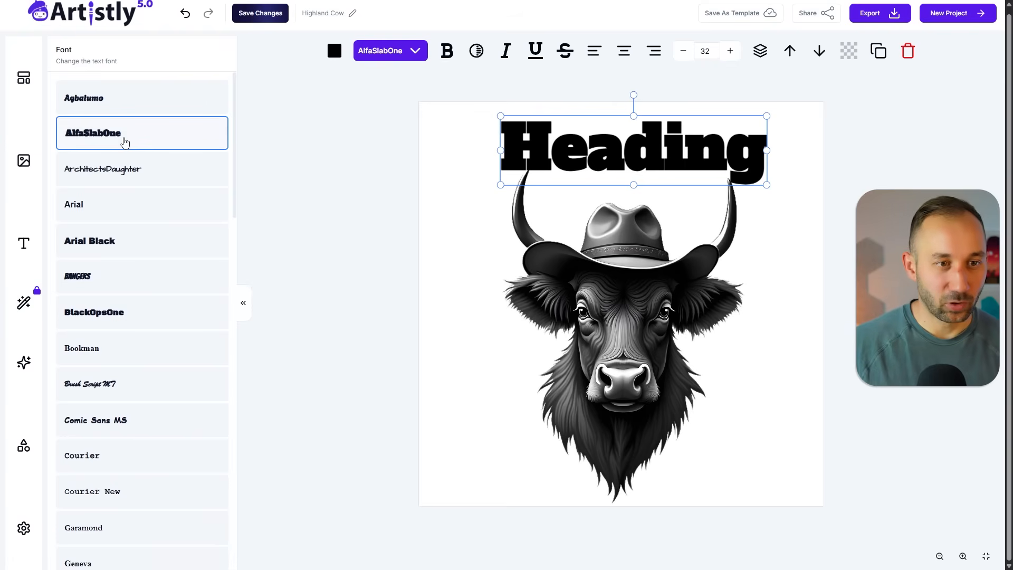
Replace the heading text with MOODY, place it below the cow's head and shift the cow upward
double_click(649, 163)
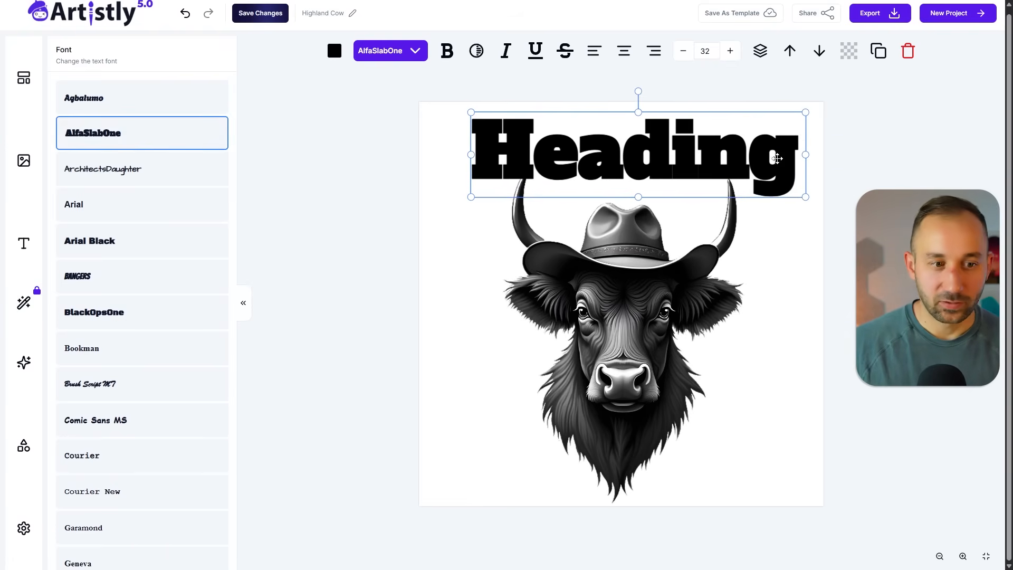
text(MOODY)
click(813, 167)
drag(685, 129, 685, 419)
drag(627, 364, 628, 277)
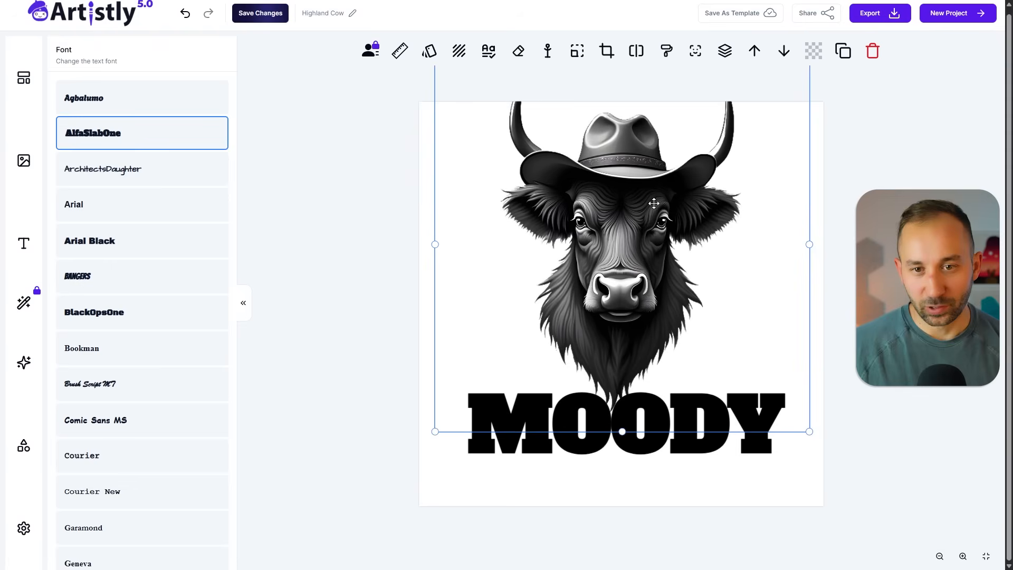
Enlarge the MOODY text slightly near the canvas's lower edge and align the cow centrally just above it
drag(746, 427, 735, 456)
drag(608, 210, 605, 235)
drag(743, 436, 748, 441)
mouse_move(608, 219)
mouse_down()
mouse_move(600, 217)
mouse_move(621, 214)
mouse_up()
scroll(610, 218, up, 1)
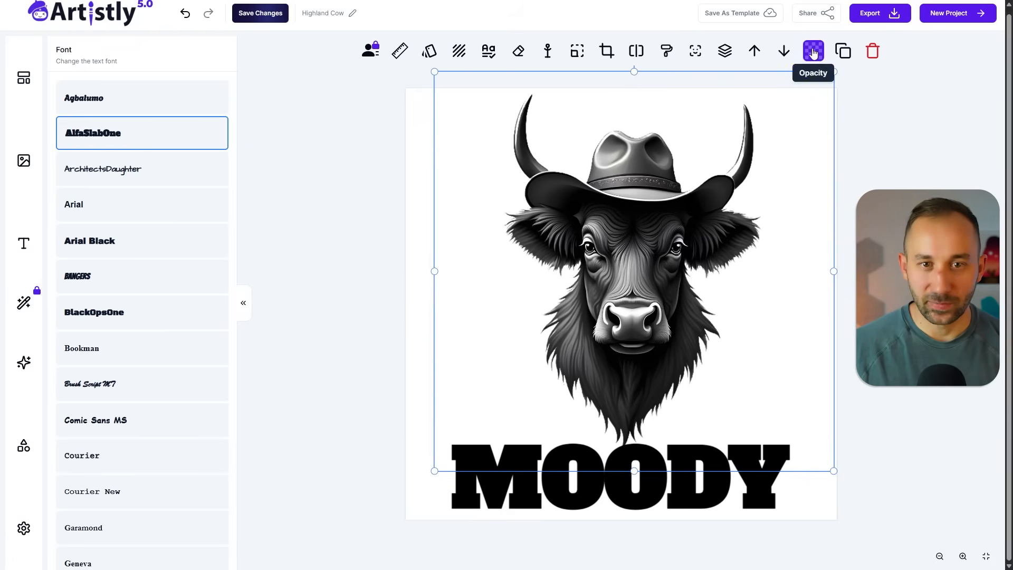
drag(658, 262, 625, 207)
drag(760, 464, 758, 471)
click(882, 369)
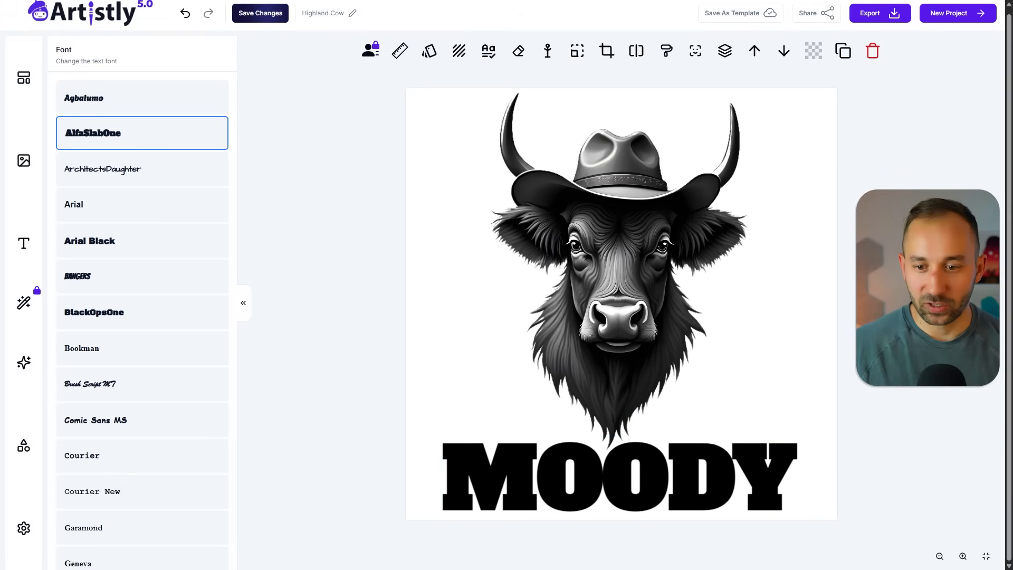
Check which file formats are offered for exporting the design
click(881, 13)
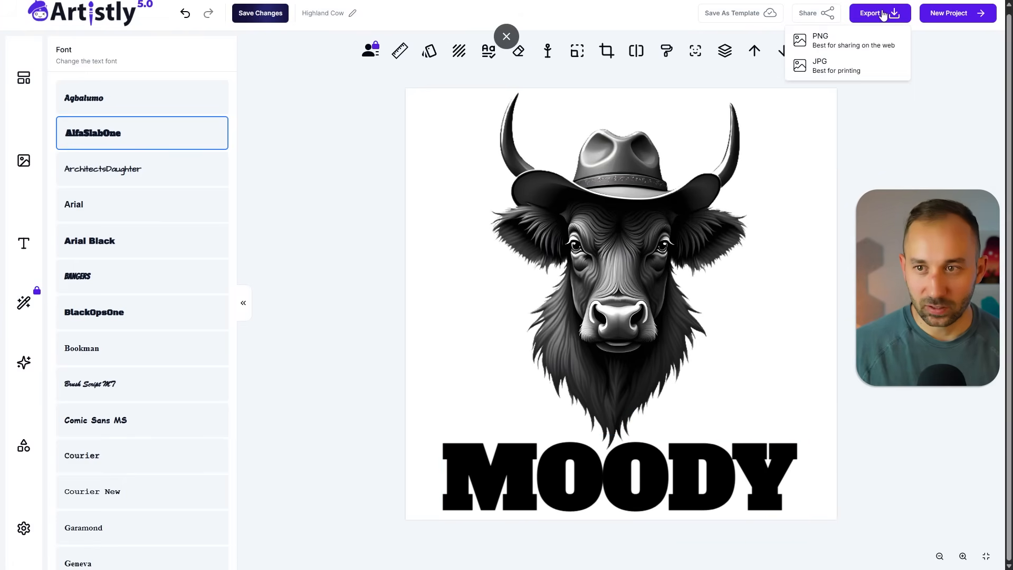
click(438, 111)
click(410, 100)
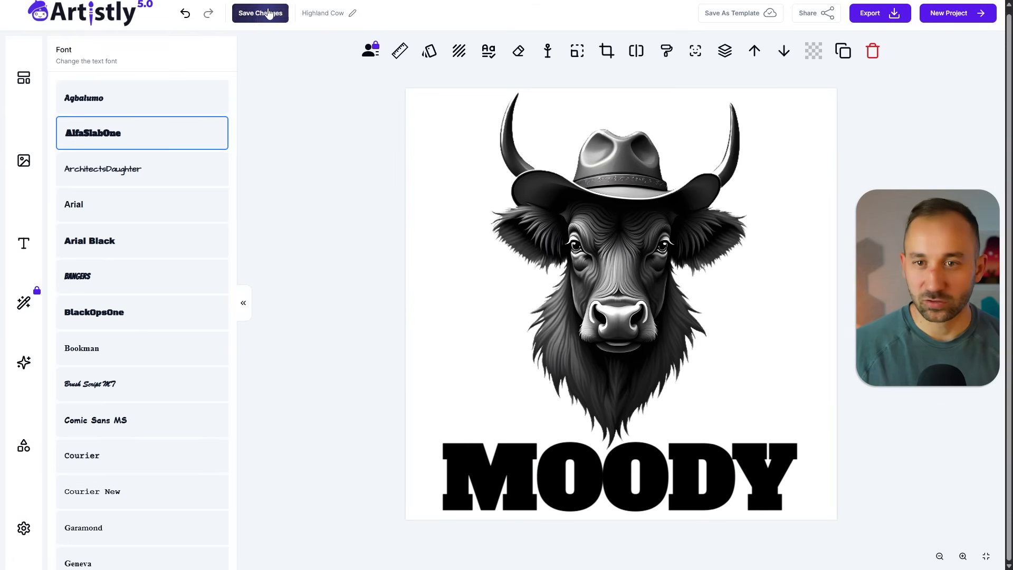
Try to resize the canvas to a width of 4500 and a height of 5400
click(23, 528)
double_click(106, 159)
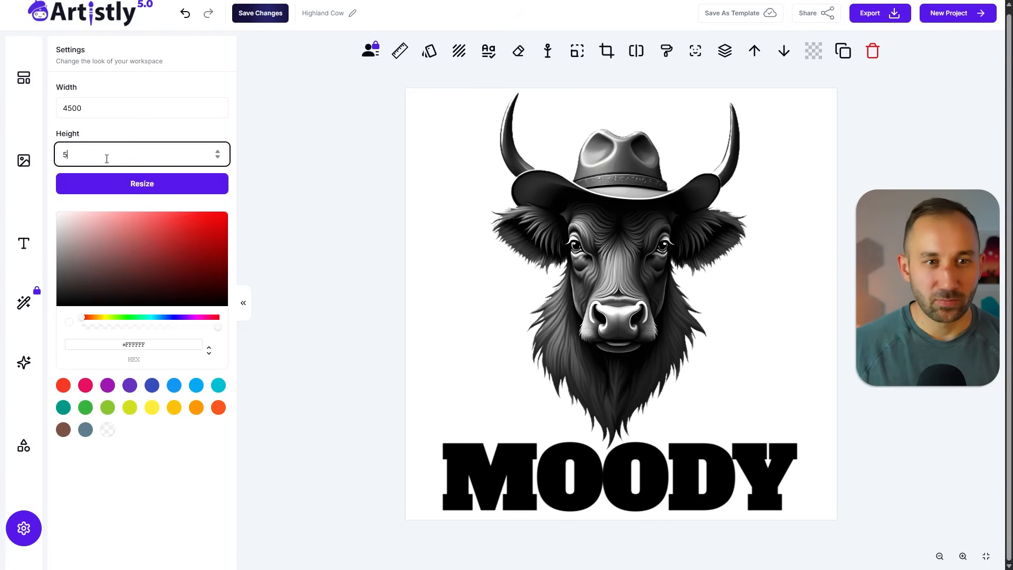
click(116, 186)
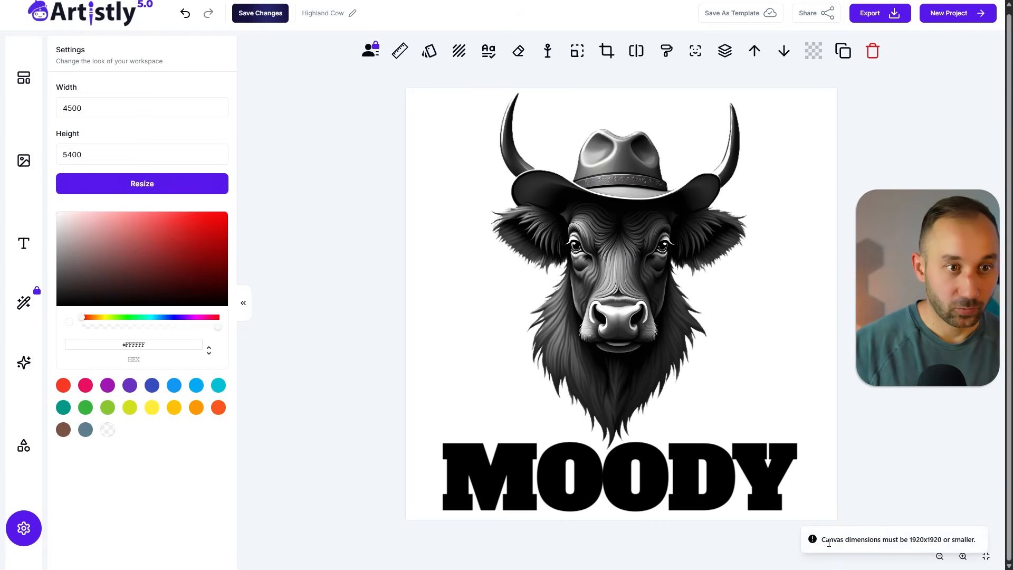
drag(822, 539, 959, 550)
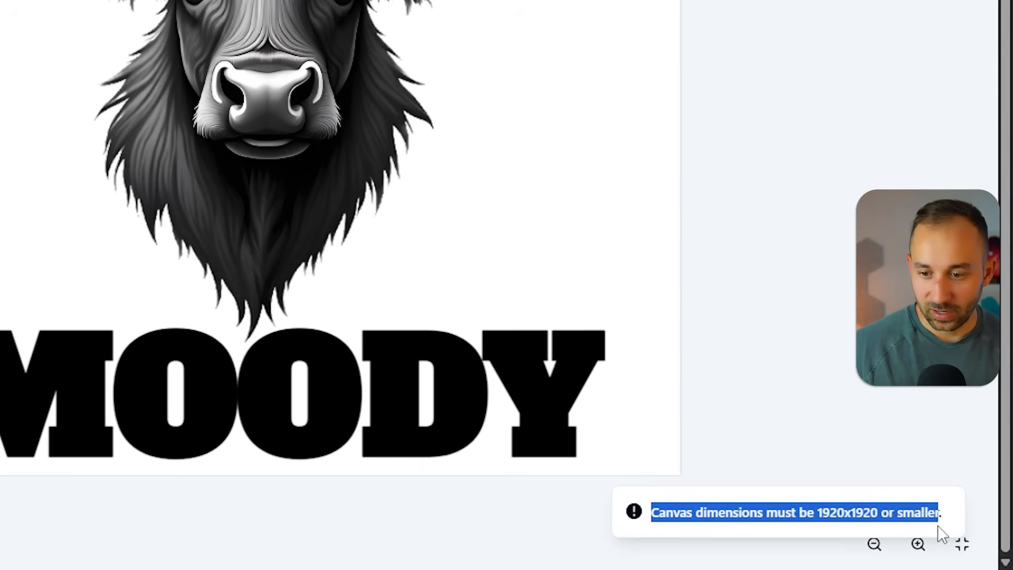
drag(938, 524, 942, 532)
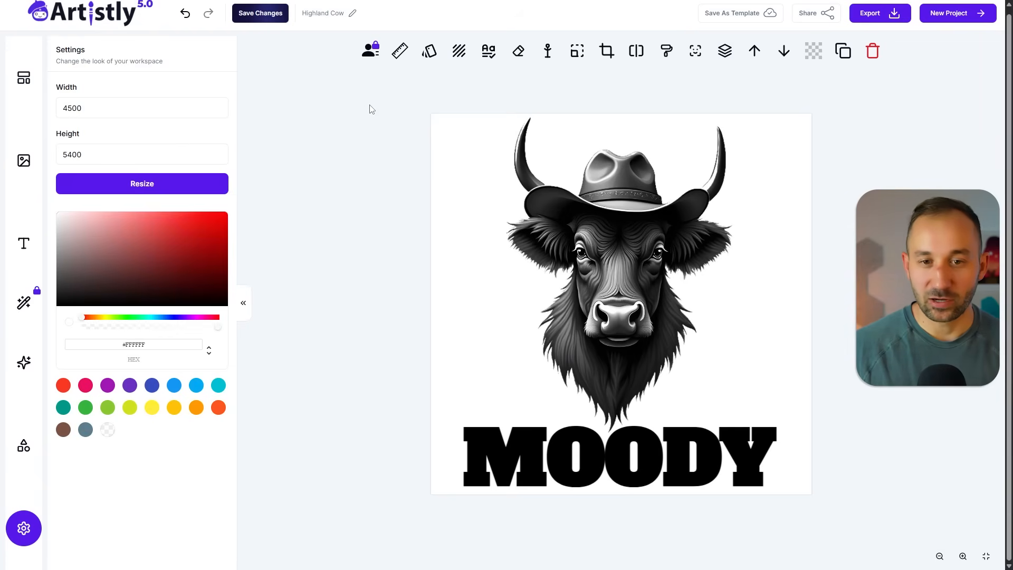
scroll(367, 166, up, 1)
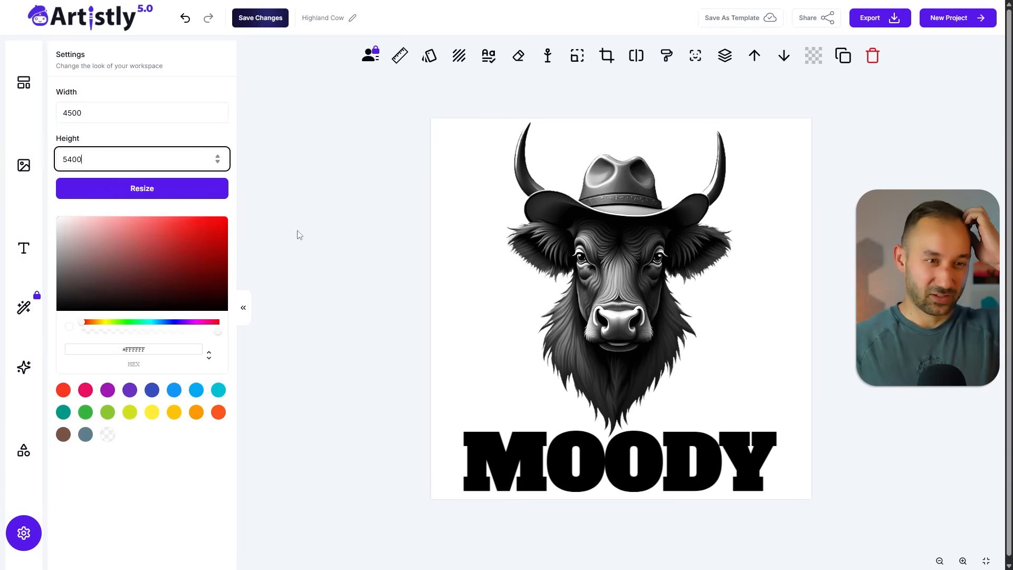
click(647, 262)
click(869, 437)
click(962, 558)
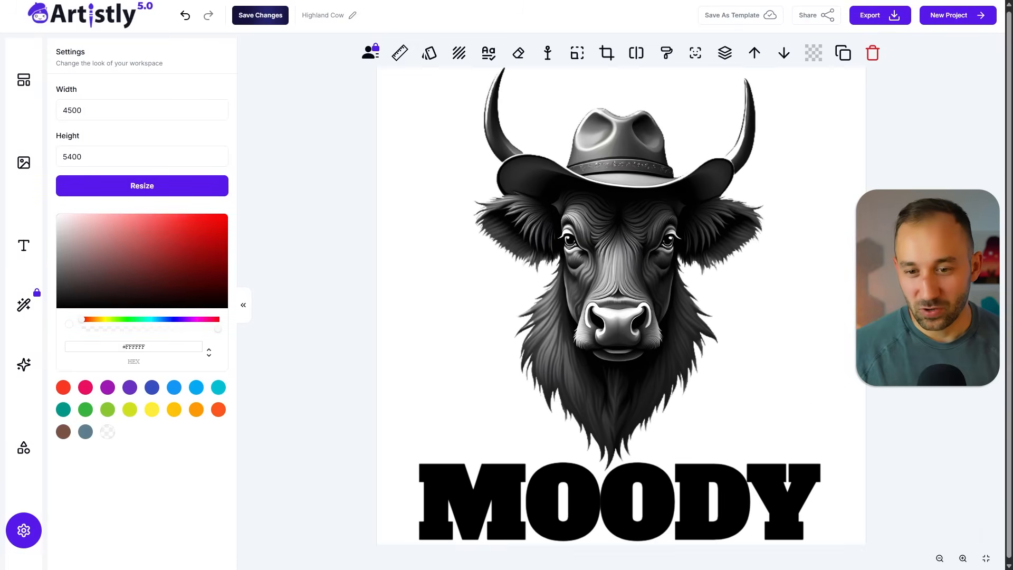
click(601, 257)
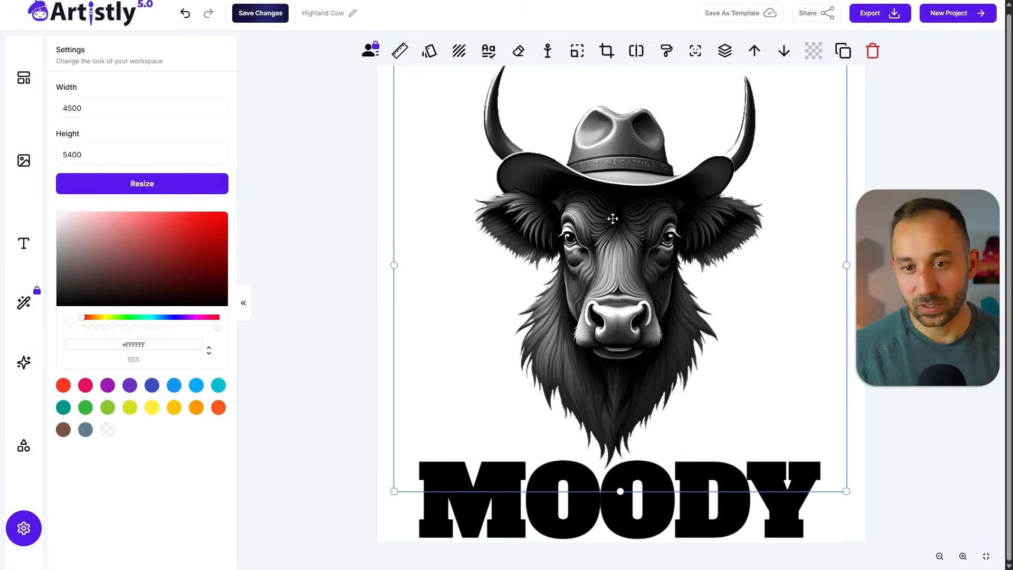
Nudge the cow slightly up and to the left above the MOODY text
drag(615, 238, 614, 233)
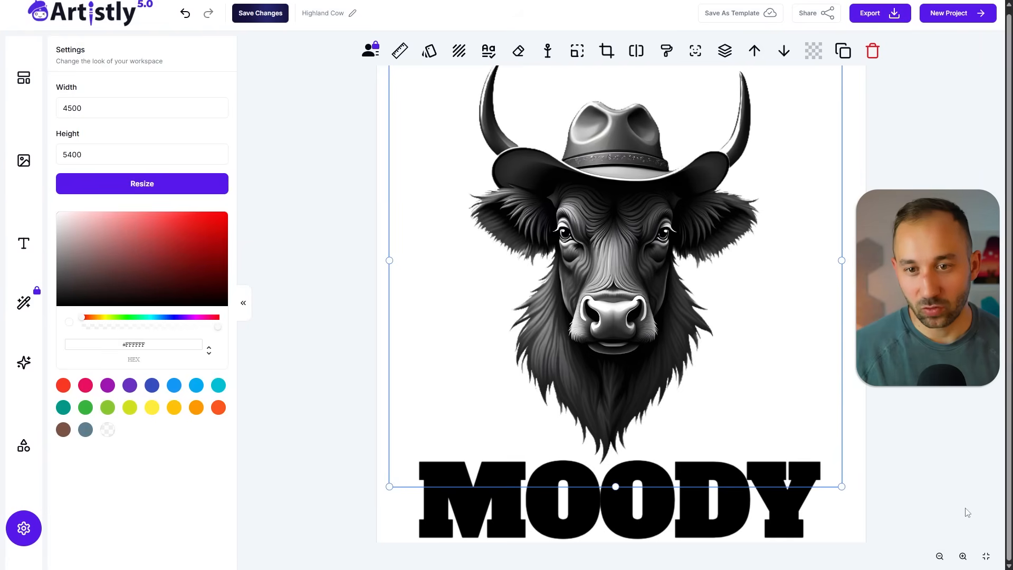
click(939, 556)
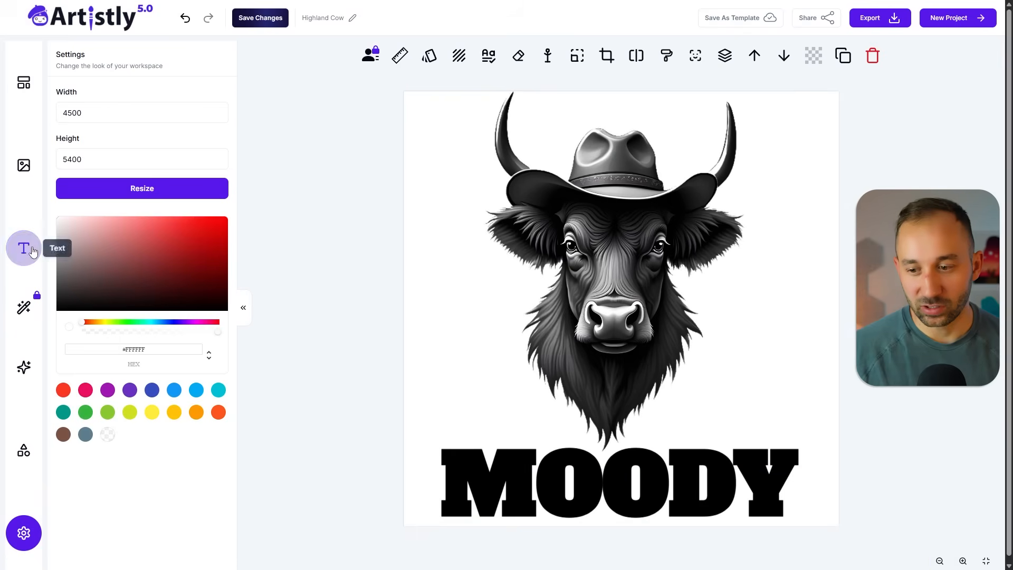
Add a heading to the canvas, browse the fonts offered for it and delete the heading again
click(24, 248)
click(163, 136)
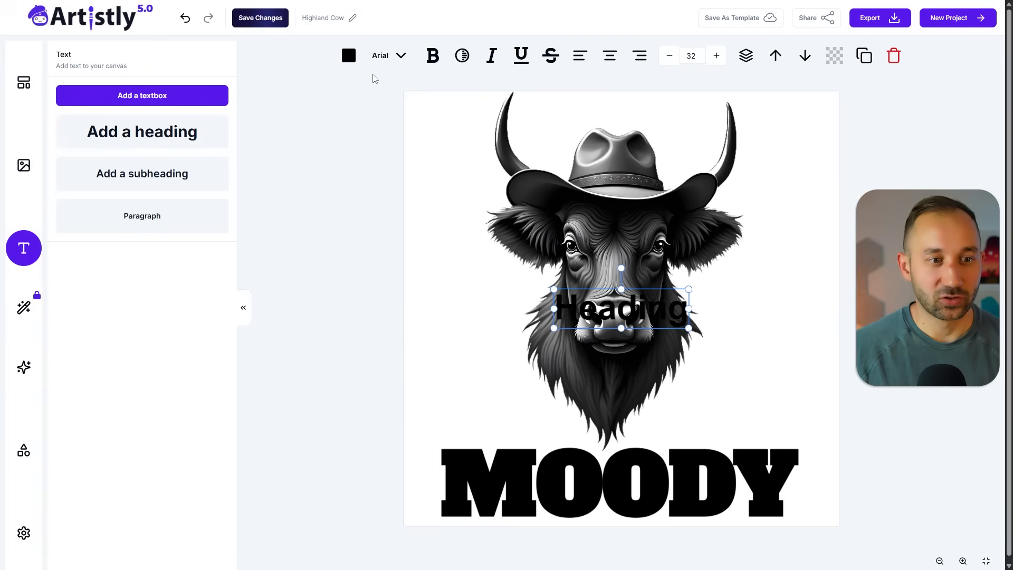
click(385, 56)
scroll(148, 263, down, 10)
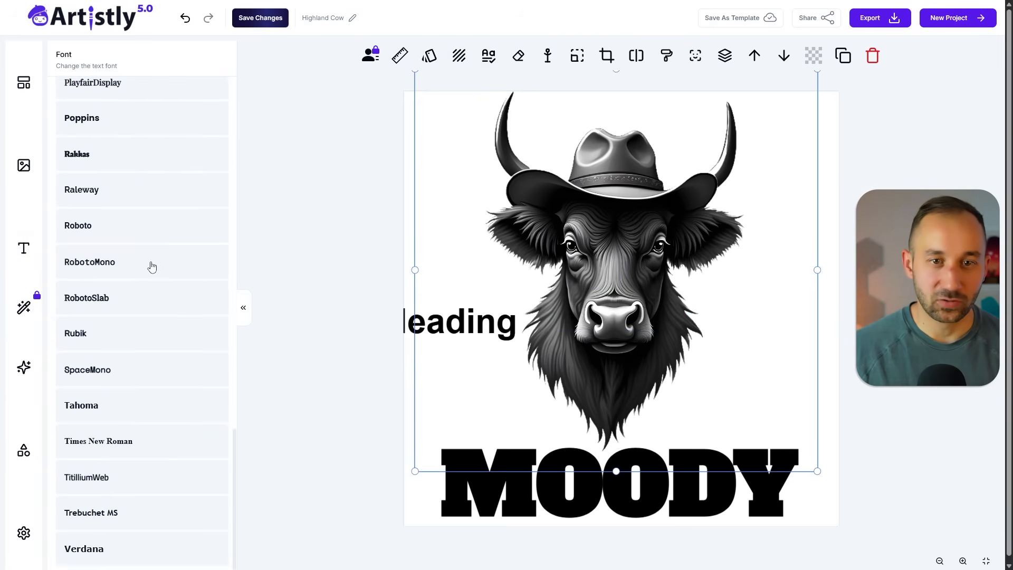
click(404, 319)
key(Delete)
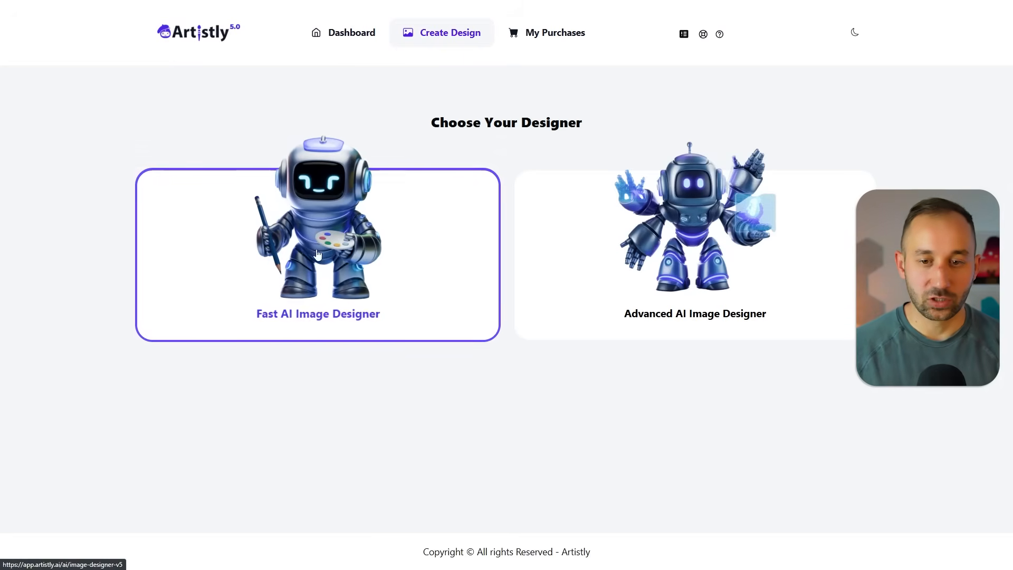
Check the AI Art Illustrator of the Fast AI Image Designer and dismiss the upgrade offer
click(296, 254)
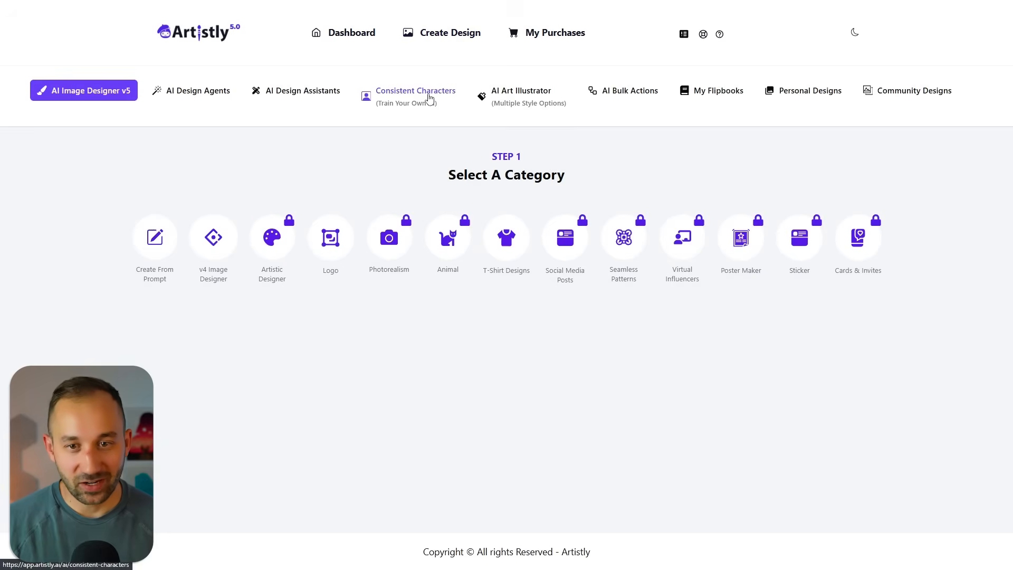
click(526, 100)
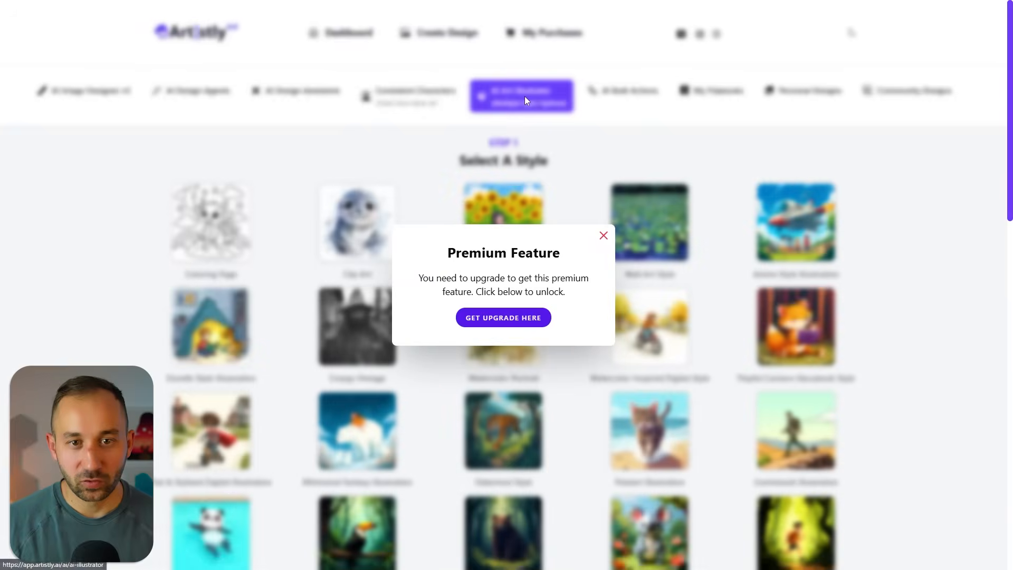
click(603, 234)
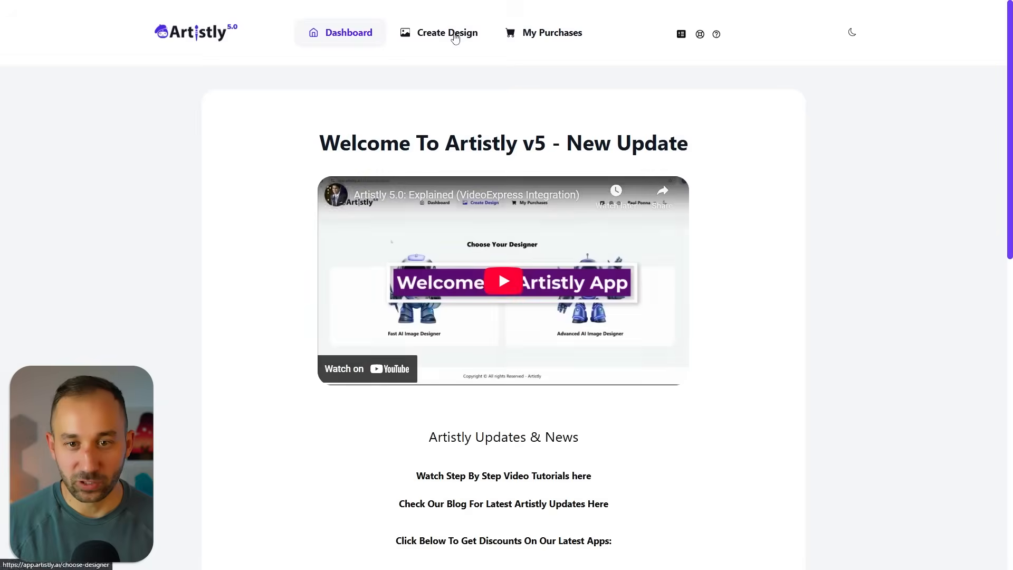
Return to the Fast AI Image Designer, check AI Bulk Actions and dismiss the upgrade offer
click(467, 33)
click(464, 174)
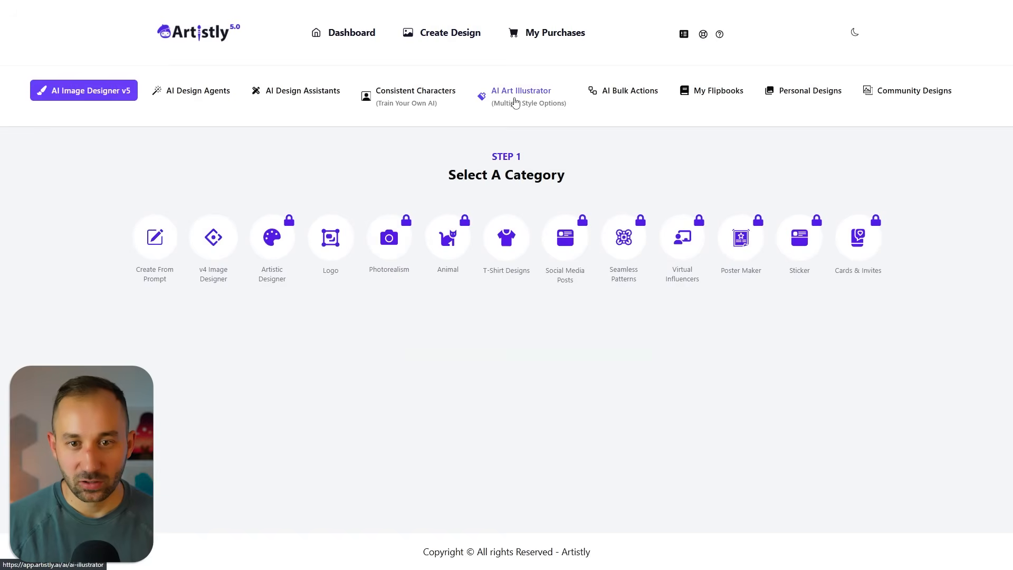
click(632, 92)
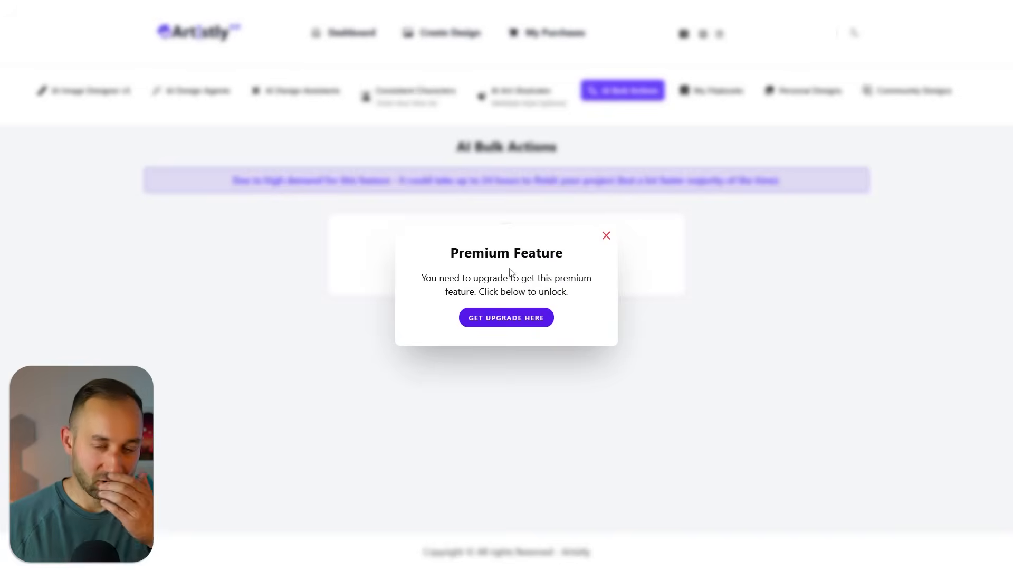
click(606, 235)
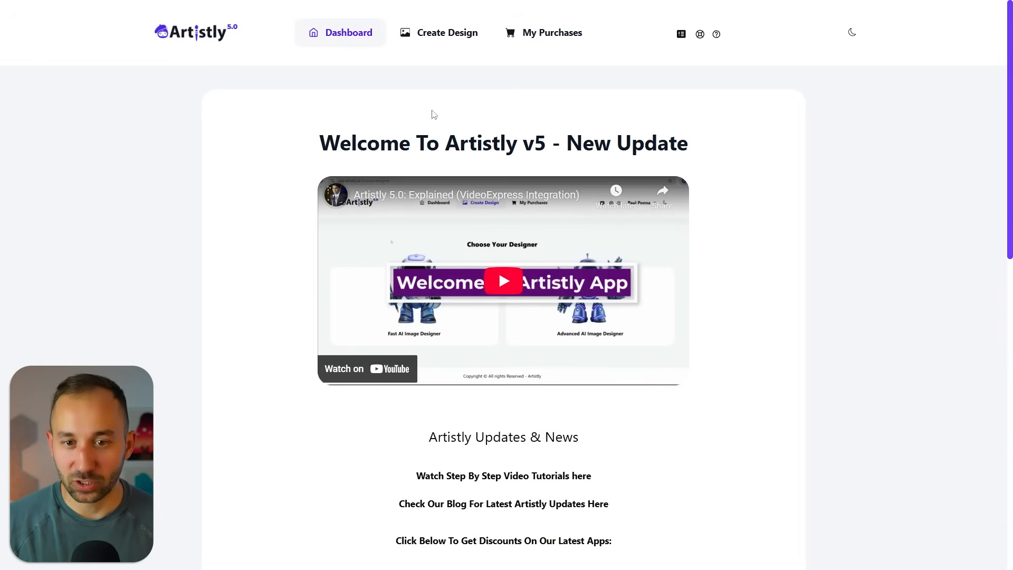
Reopen the Fast AI Image Designer and look through the My Flipbooks and Personal Designs pages
click(444, 34)
click(412, 179)
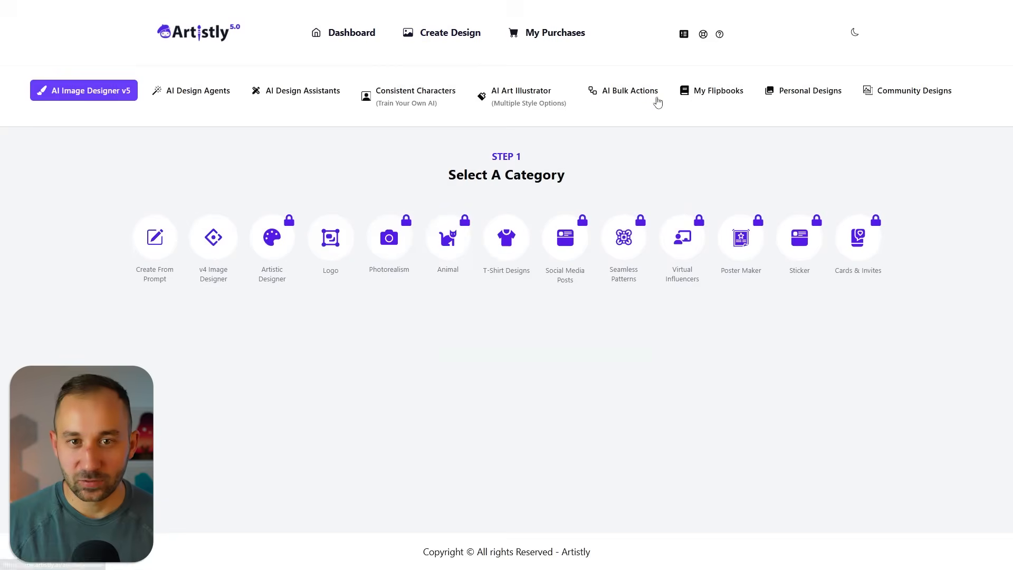
click(717, 92)
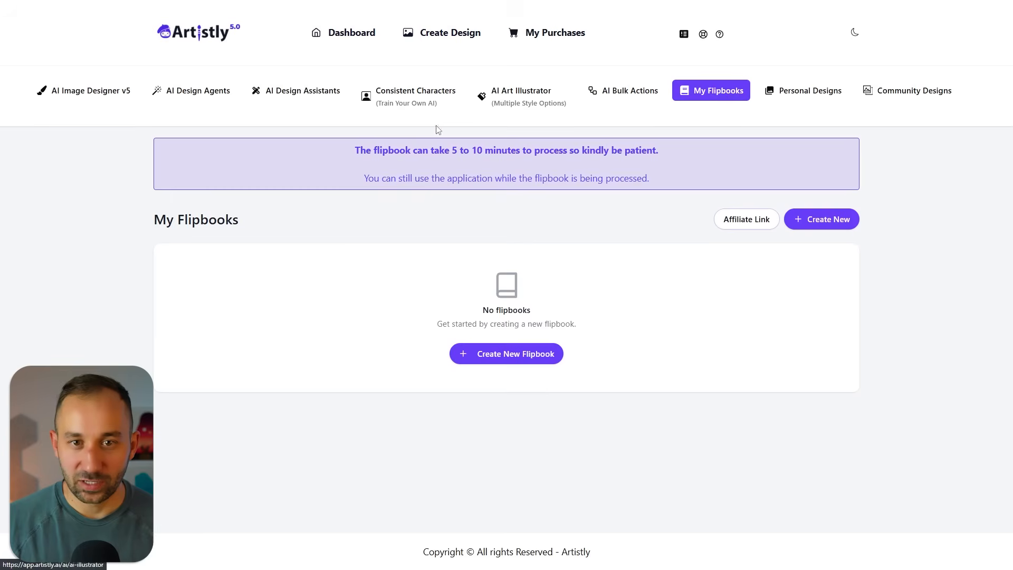
click(808, 100)
scroll(823, 159, down, 4)
scroll(694, 330, down, 5)
scroll(707, 327, up, 10)
Browse the gallery of Community Designs from start to end
click(911, 90)
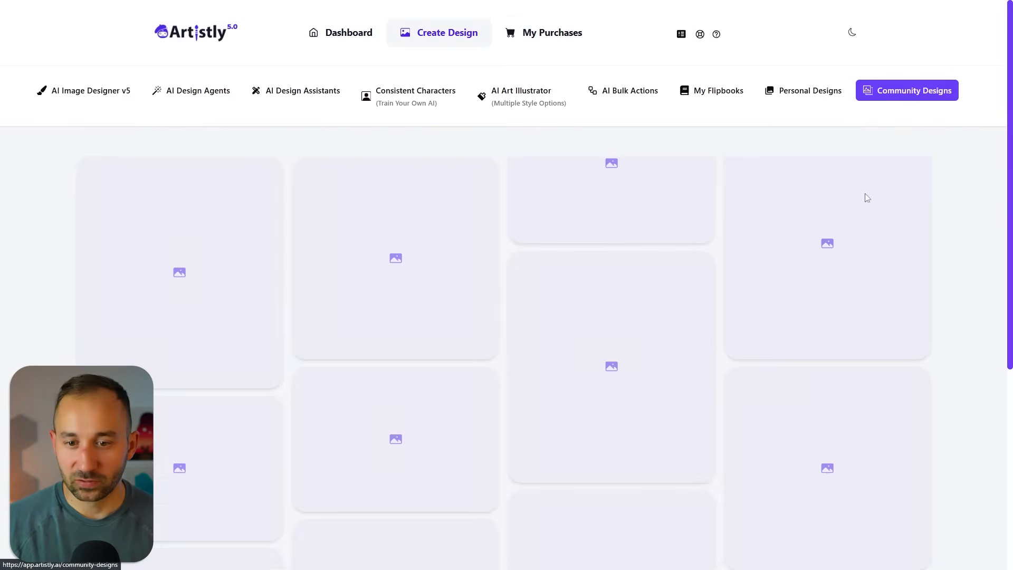
scroll(380, 272, down, 8)
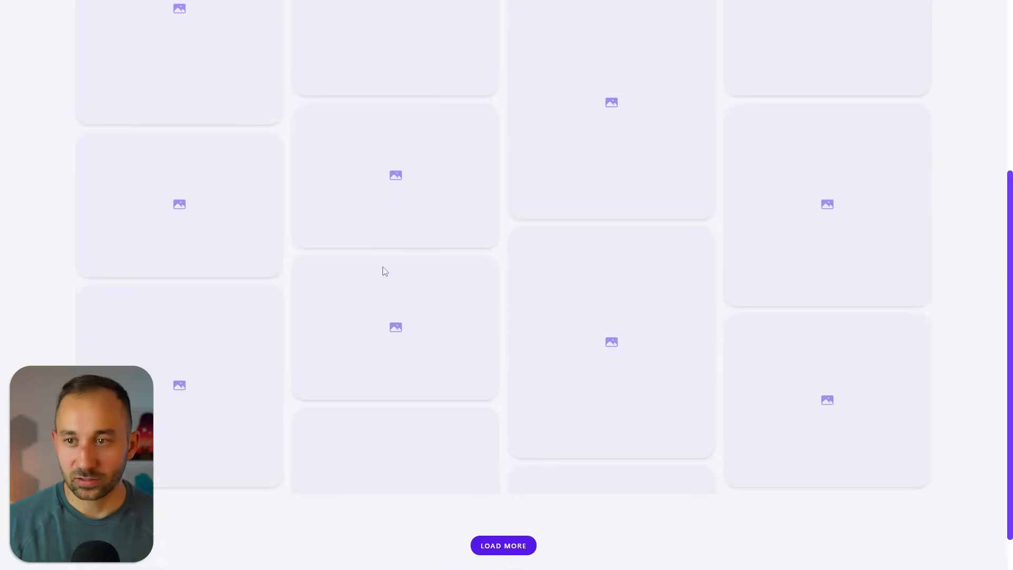
scroll(396, 274, up, 8)
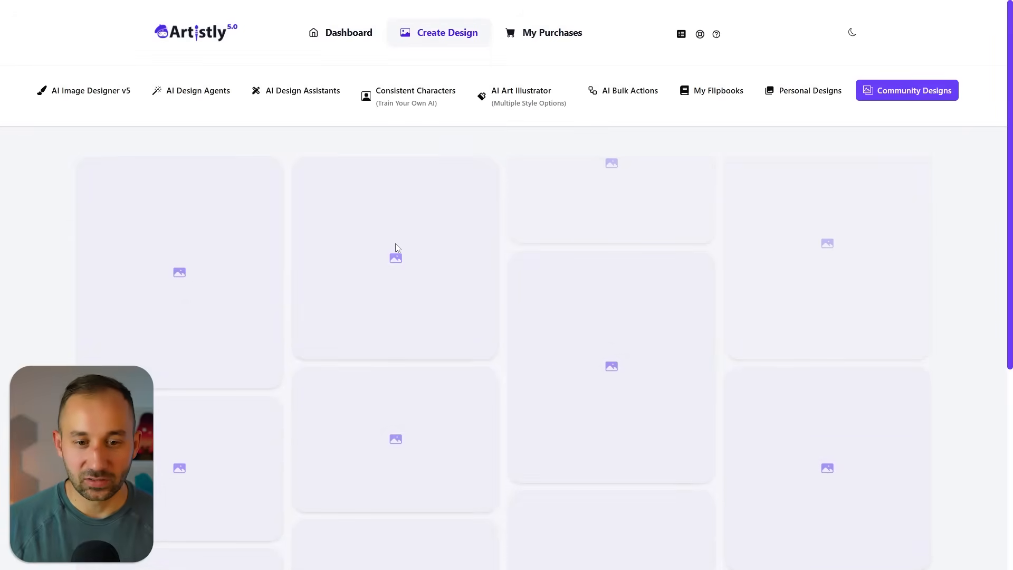
scroll(397, 248, down, 10)
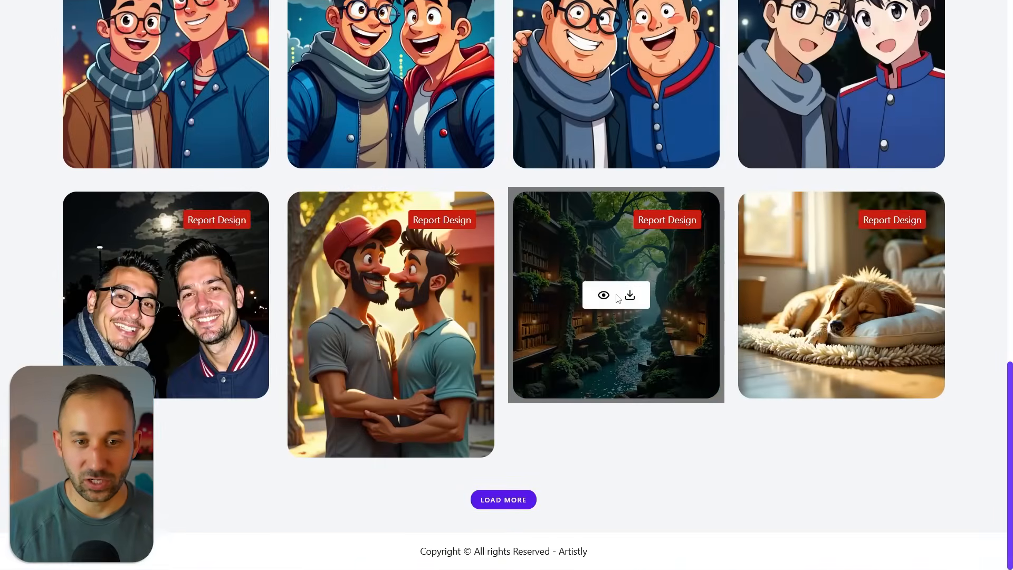
scroll(616, 295, up, 10)
Read the design prompt of the "A Great Future Doesn't Require a Great Past" community design and close its details
click(151, 227)
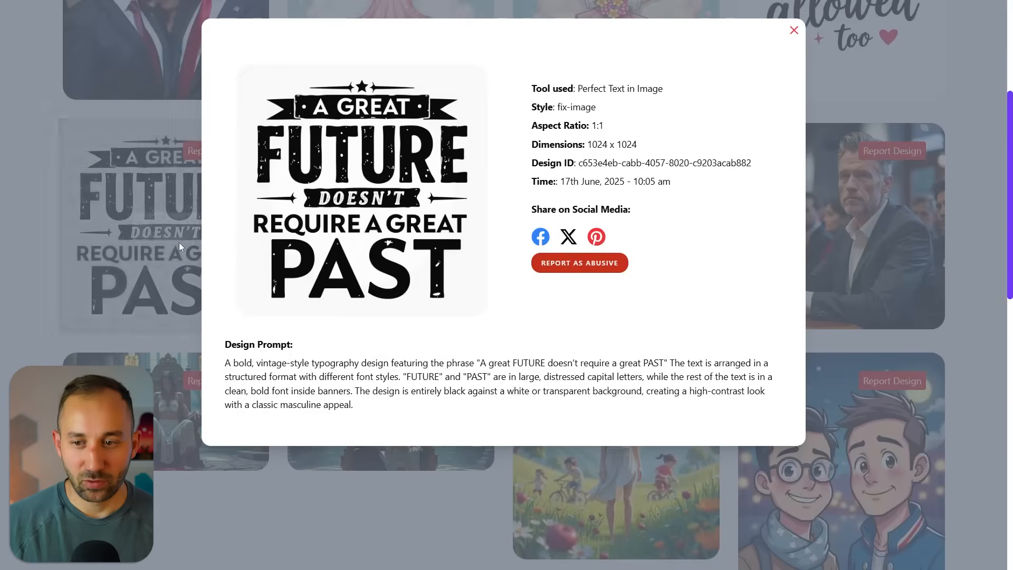
drag(220, 374, 409, 414)
click(49, 231)
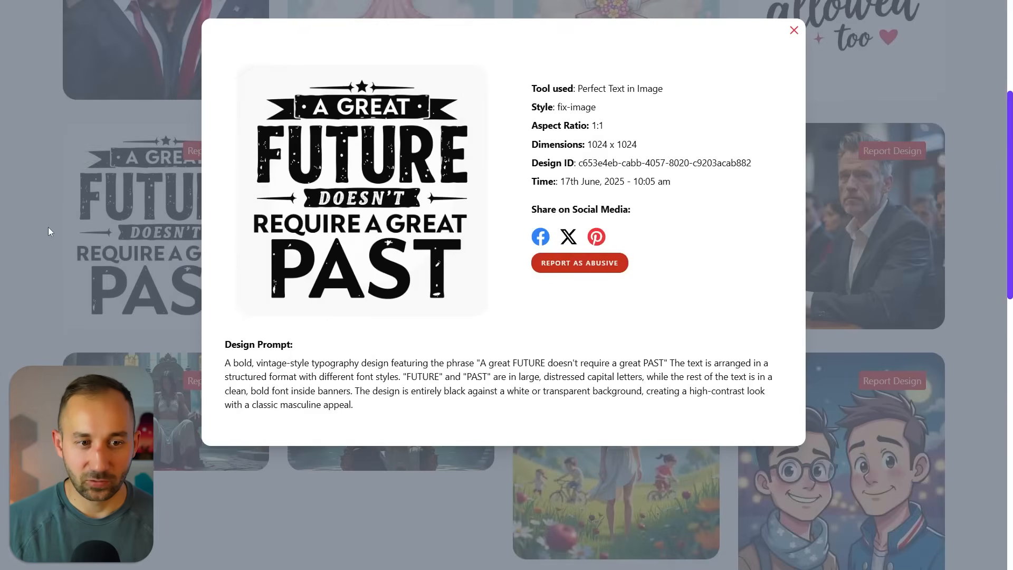
click(794, 30)
scroll(661, 221, up, 5)
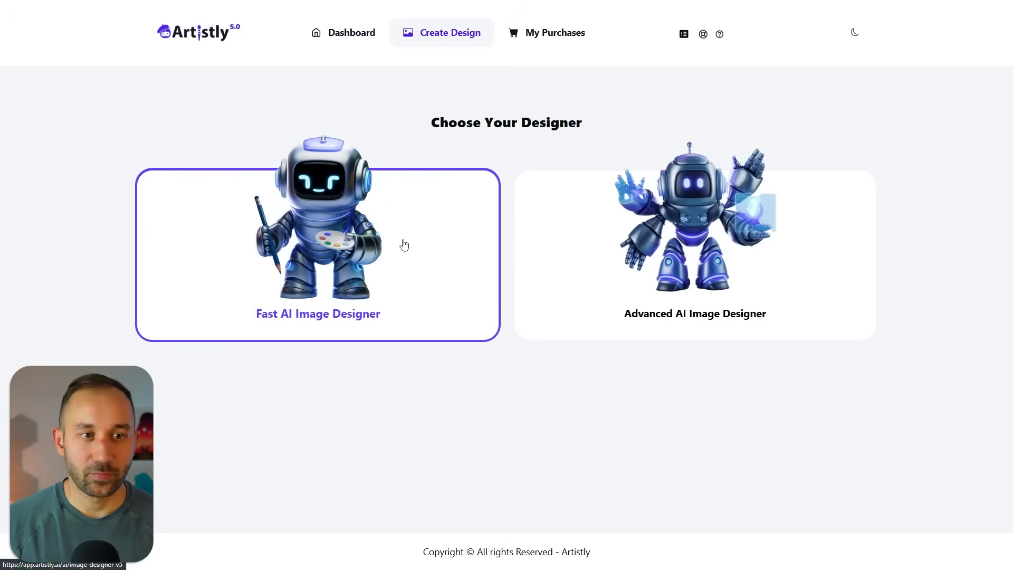
Reopen the Fast AI Image Designer, select the T-Shirt Designs category and browse its sample designs
click(402, 243)
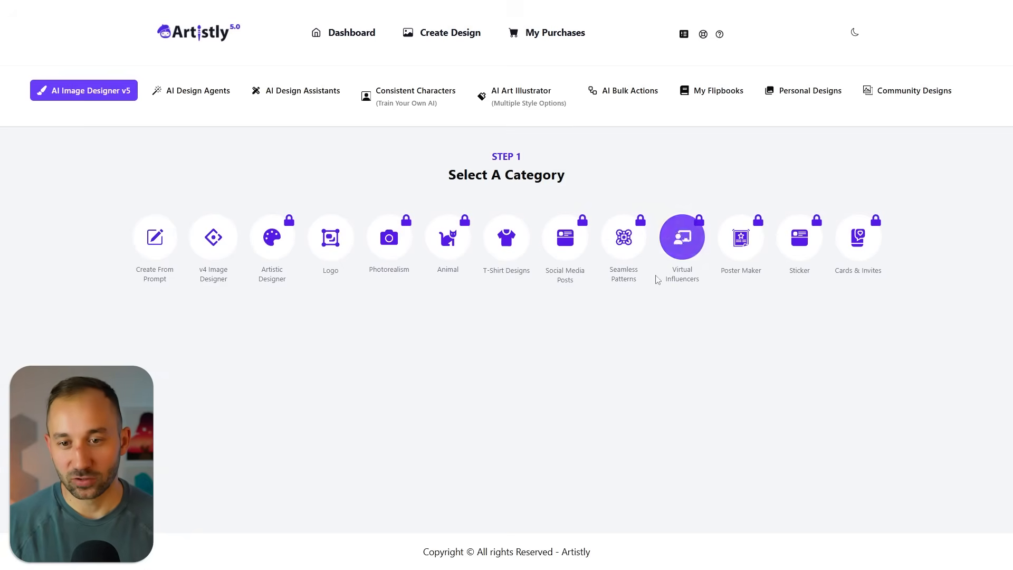
click(194, 94)
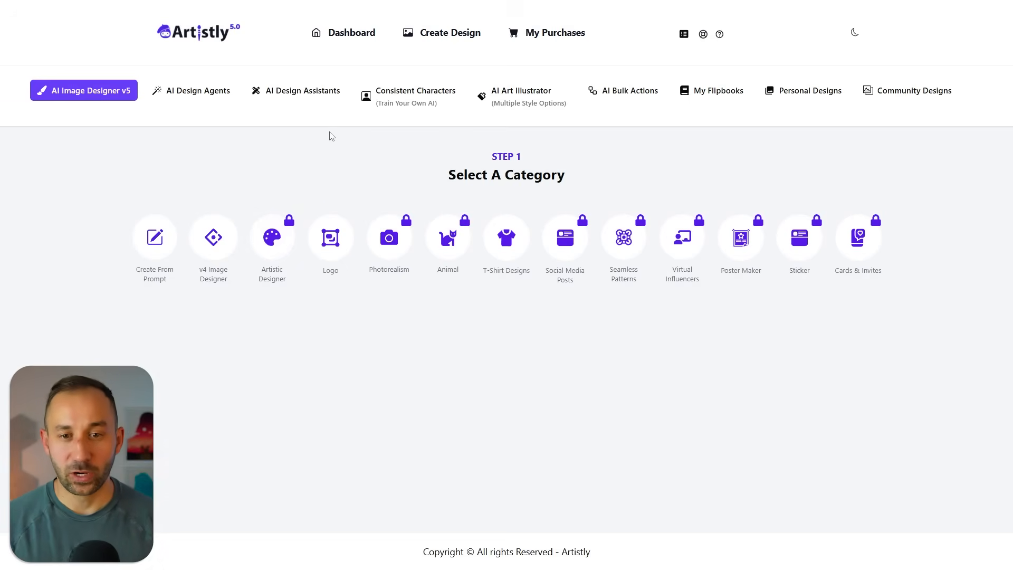
click(505, 238)
scroll(506, 248, down, 6)
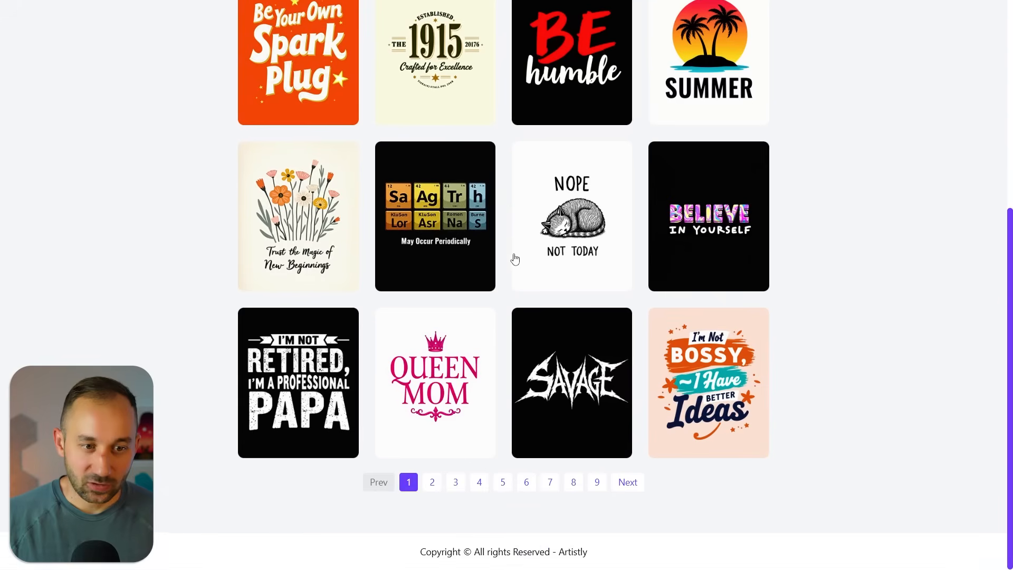
scroll(770, 306, up, 4)
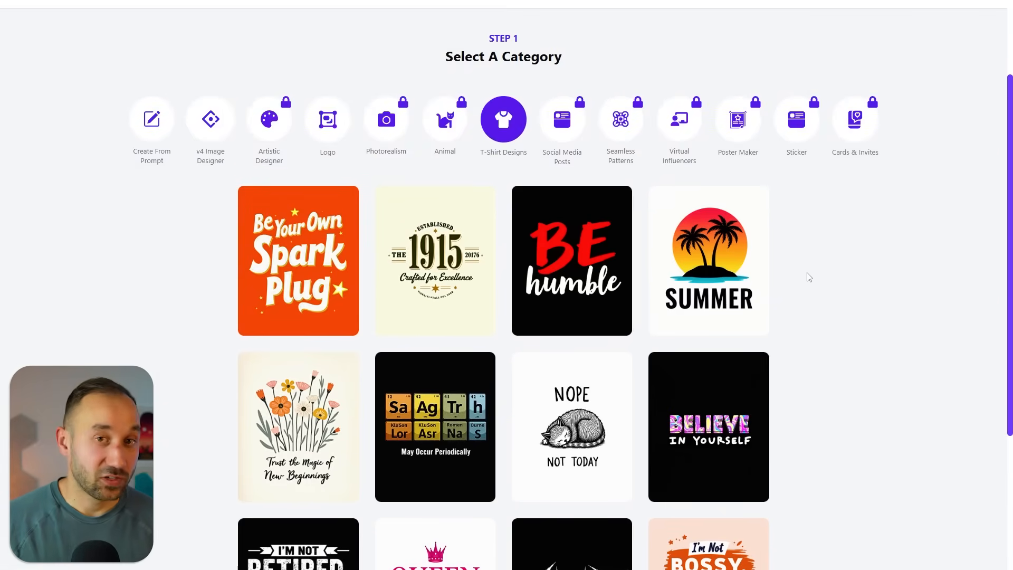
scroll(812, 274, up, 1)
scroll(813, 274, up, 1)
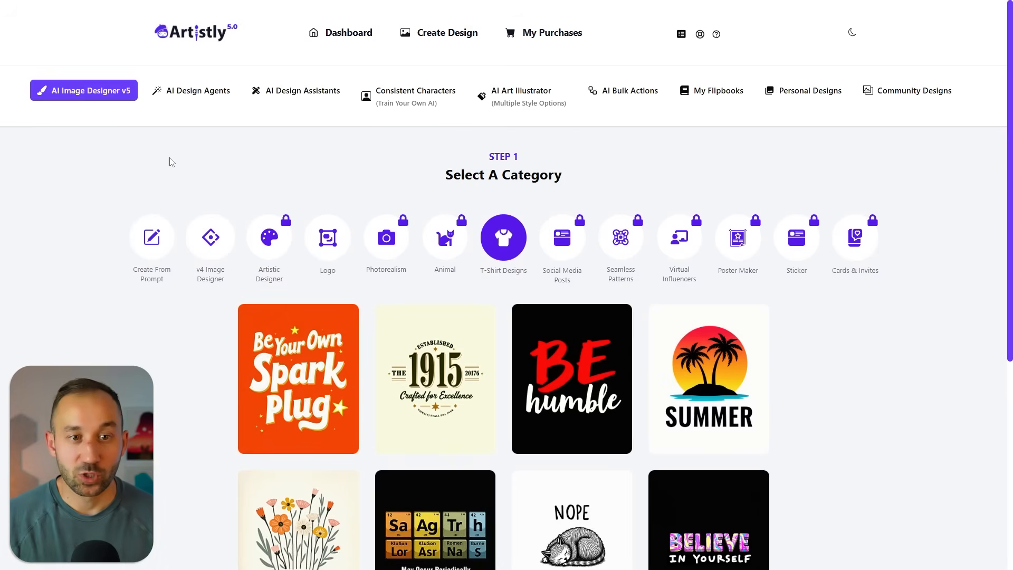
scroll(371, 364, down, 1)
scroll(375, 354, up, 1)
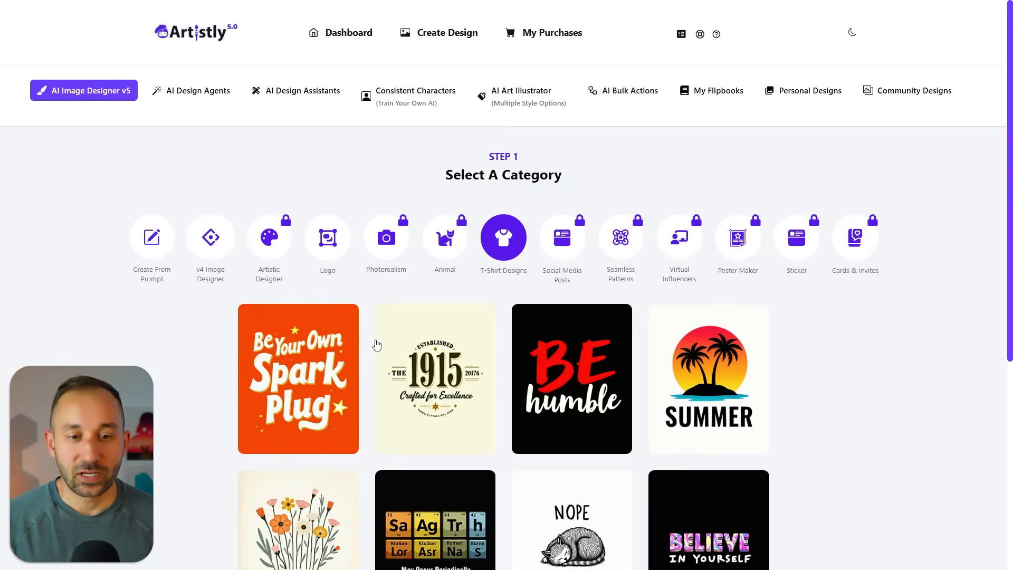